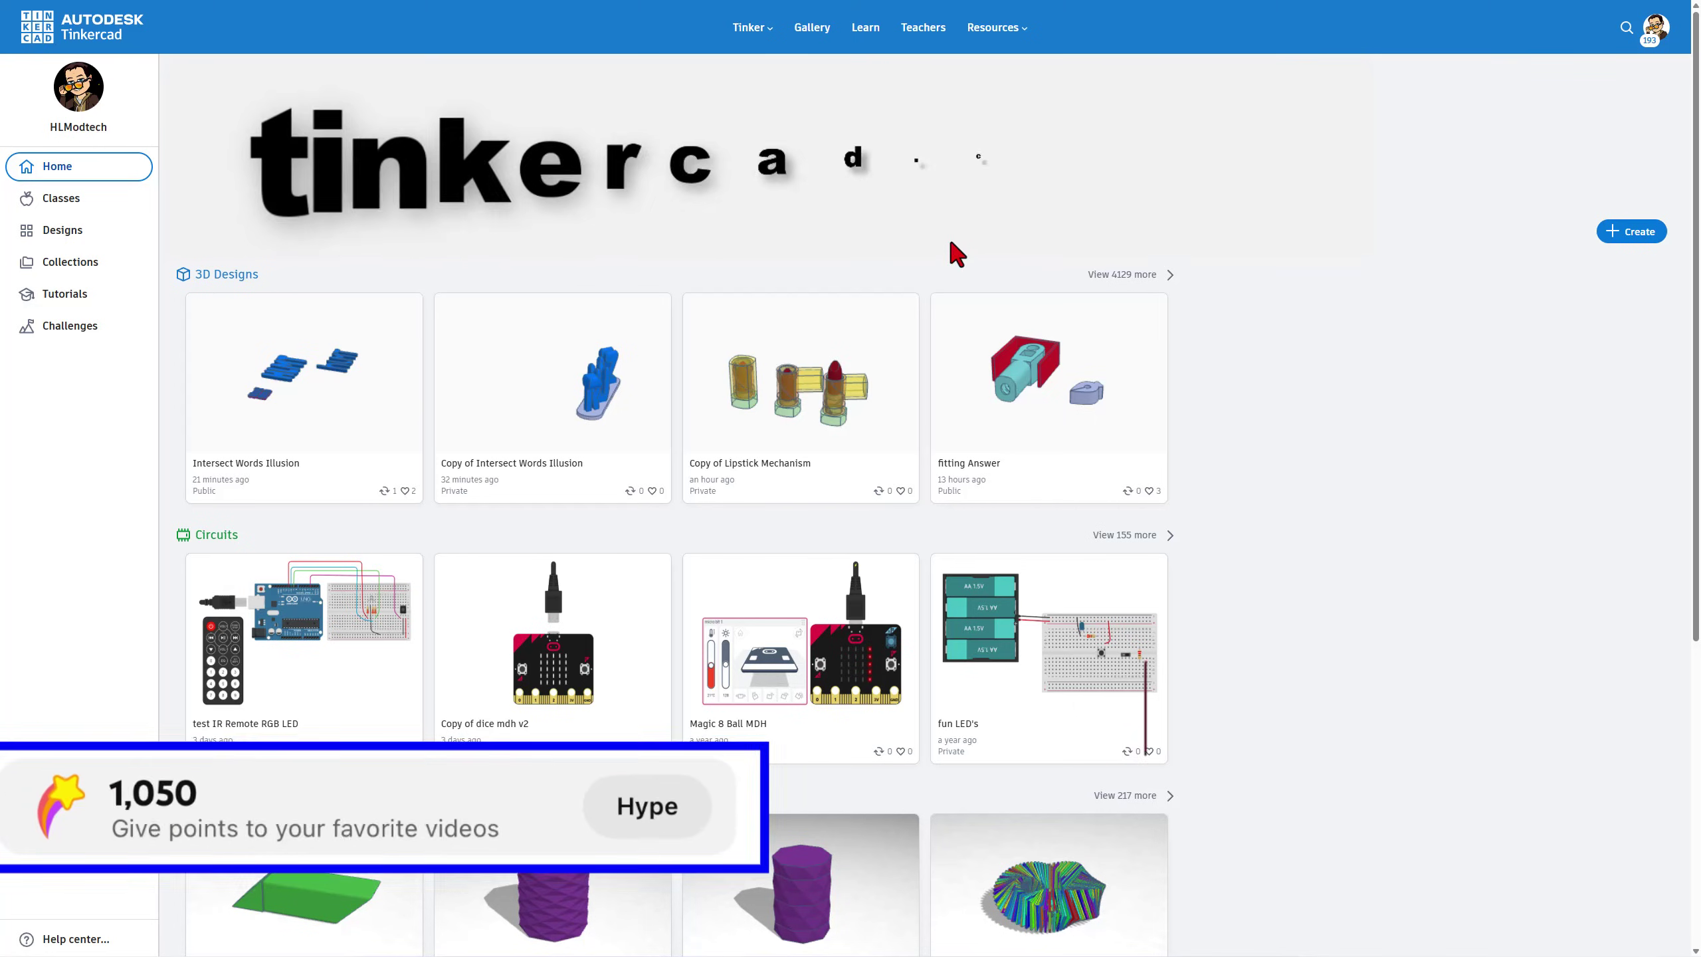
Open the account menu from the avatar on the dashboard, then close it again
{"action": "left_click", "coordinate": [1651, 28]}
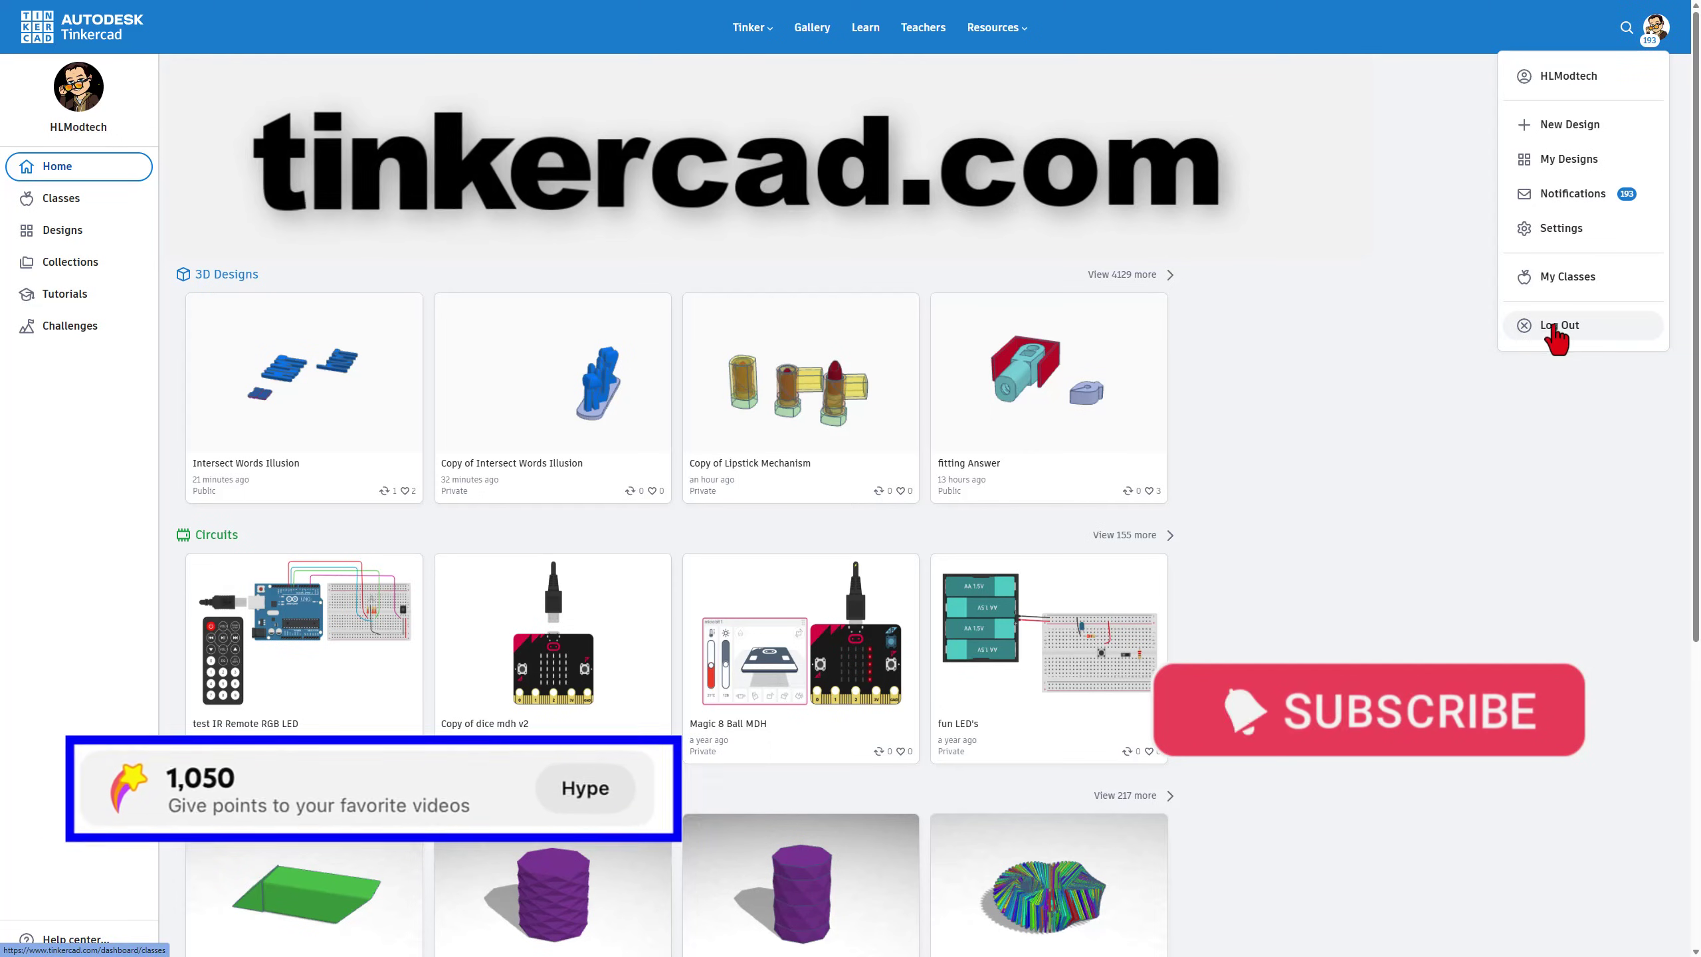
{"action": "left_click", "coordinate": [1352, 255]}
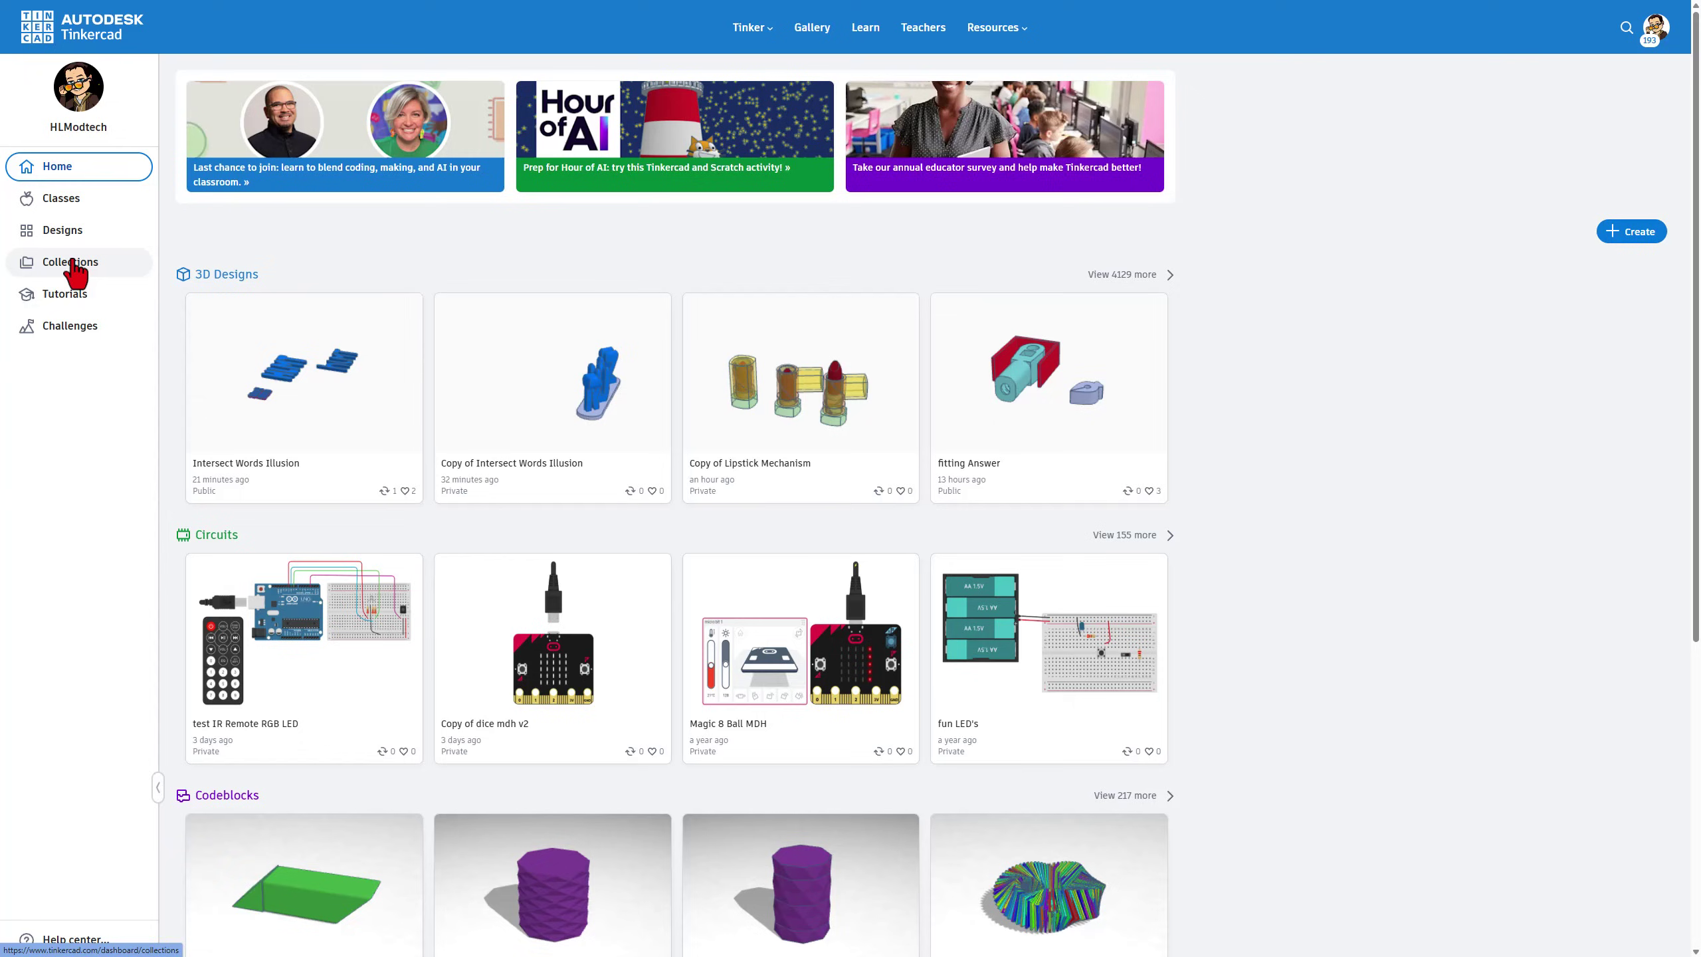
Open Designs and try the 3D, Circuits and Codeblocks filters, ending on 3D
{"action": "left_click", "coordinate": [65, 231]}
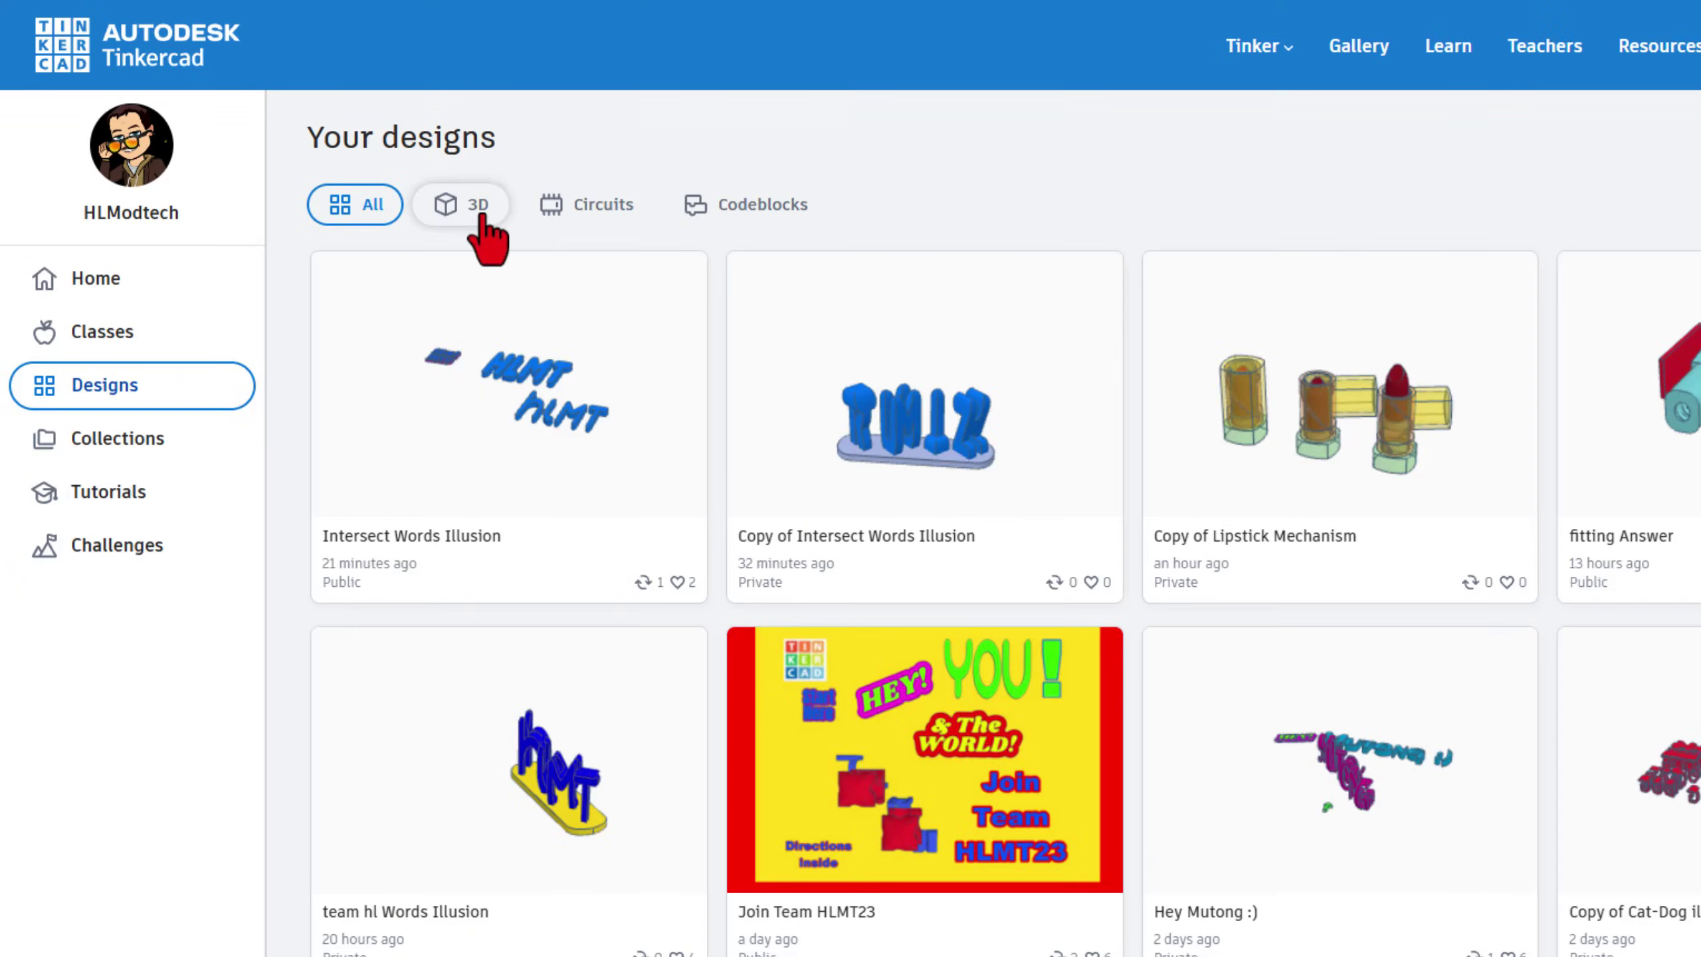
{"action": "left_click", "coordinate": [473, 202]}
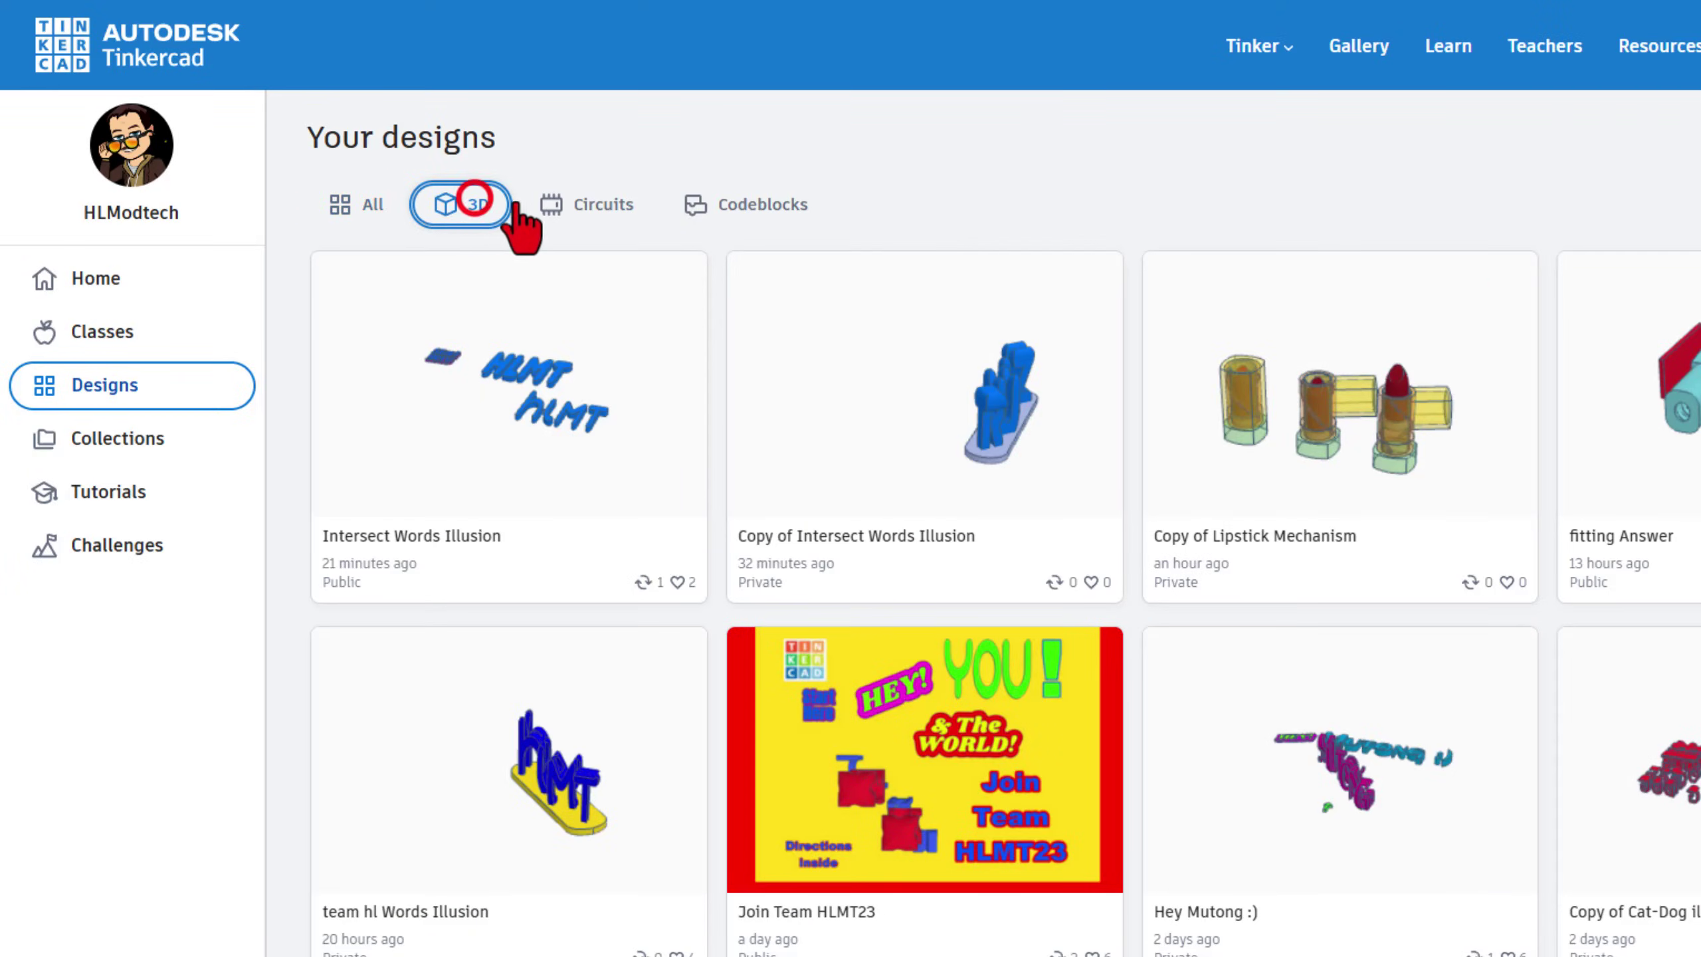
{"action": "left_click", "coordinate": [589, 205]}
{"action": "left_click", "coordinate": [770, 205]}
{"action": "left_click", "coordinate": [462, 204]}
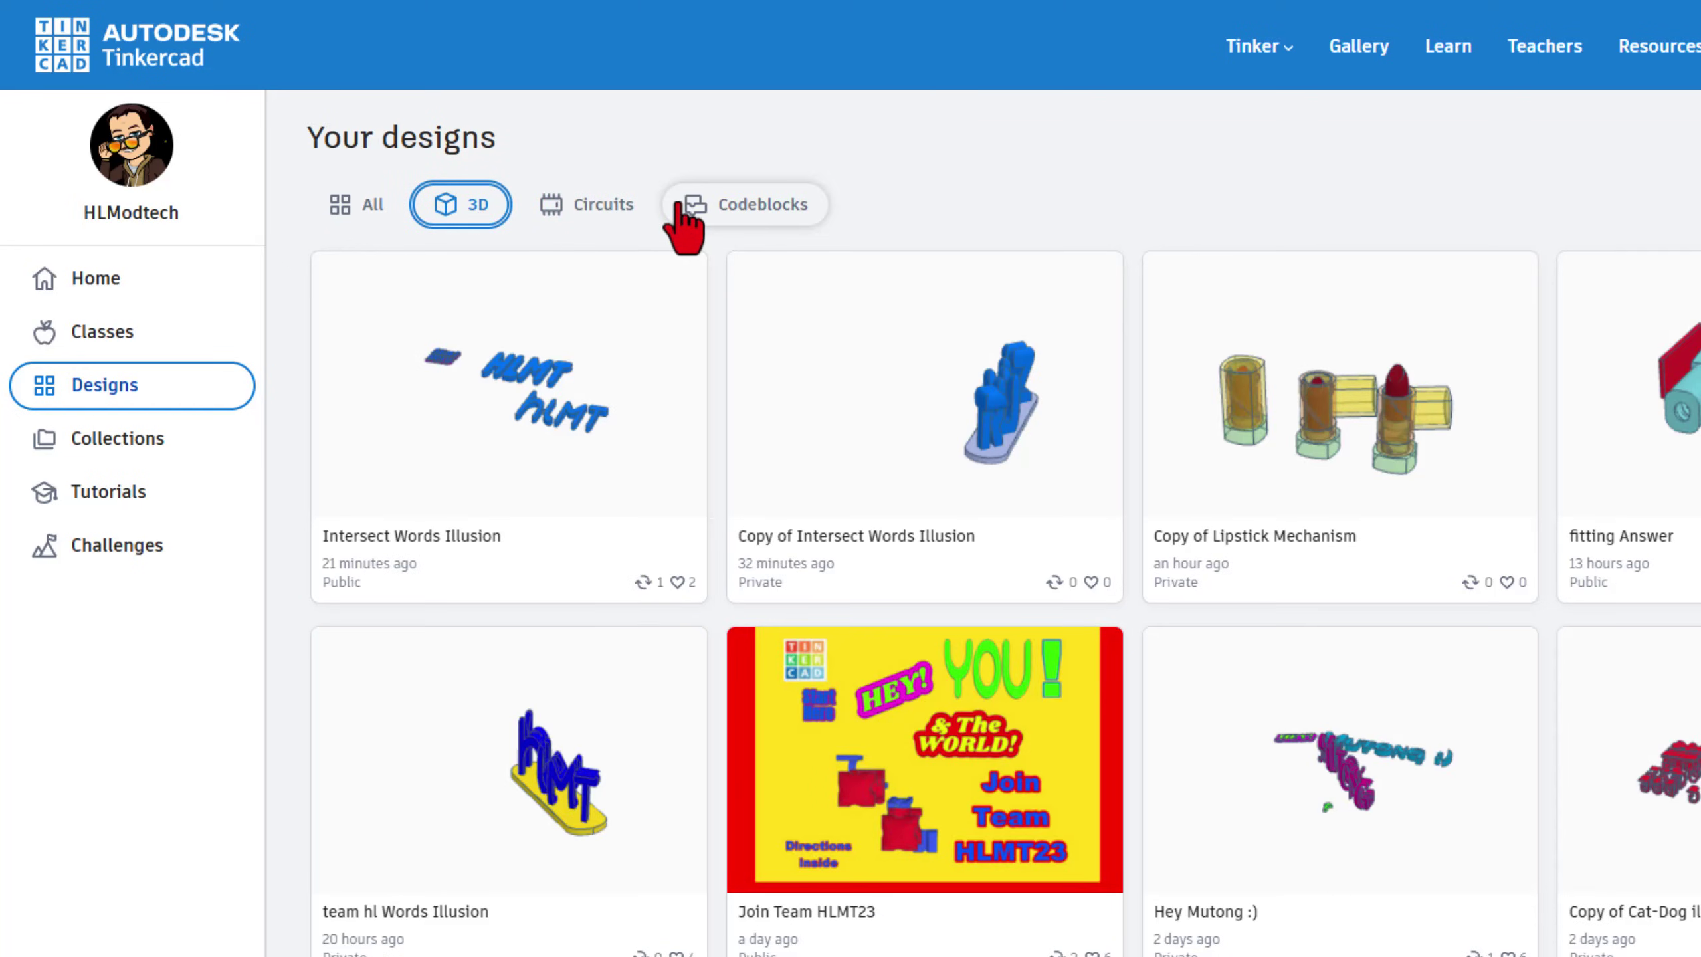
{"action": "left_click", "coordinate": [399, 501]}
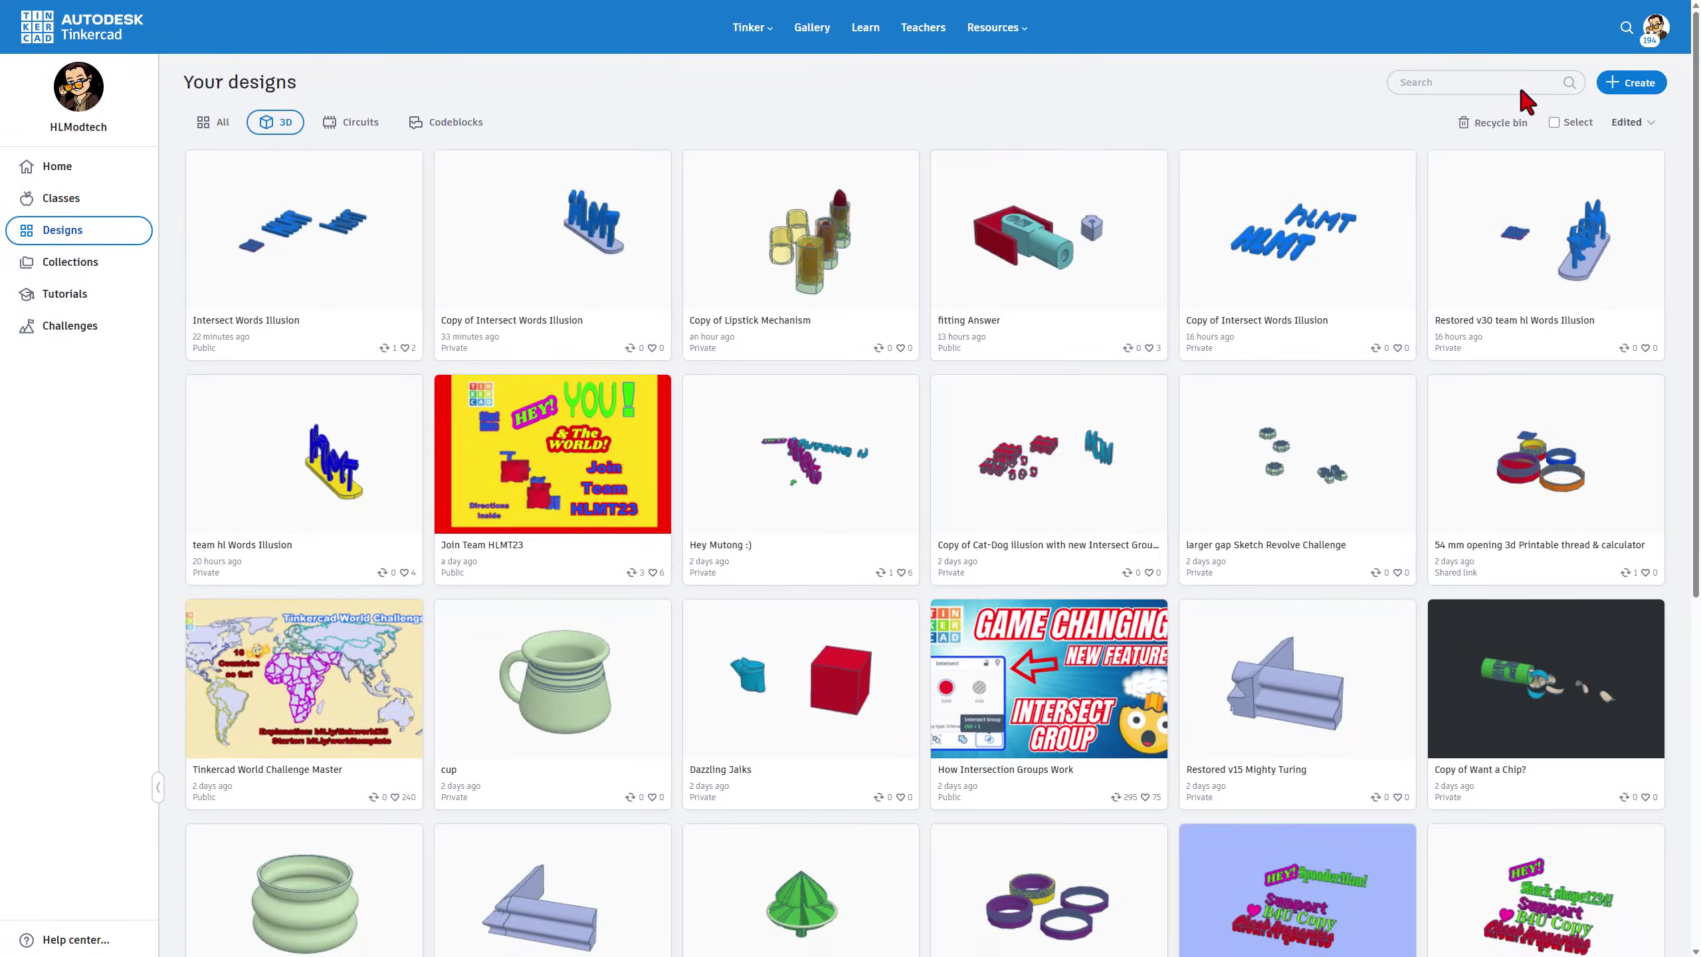
Create a new blank 3D design named 'fidget star'
{"action": "left_click", "coordinate": [1620, 79]}
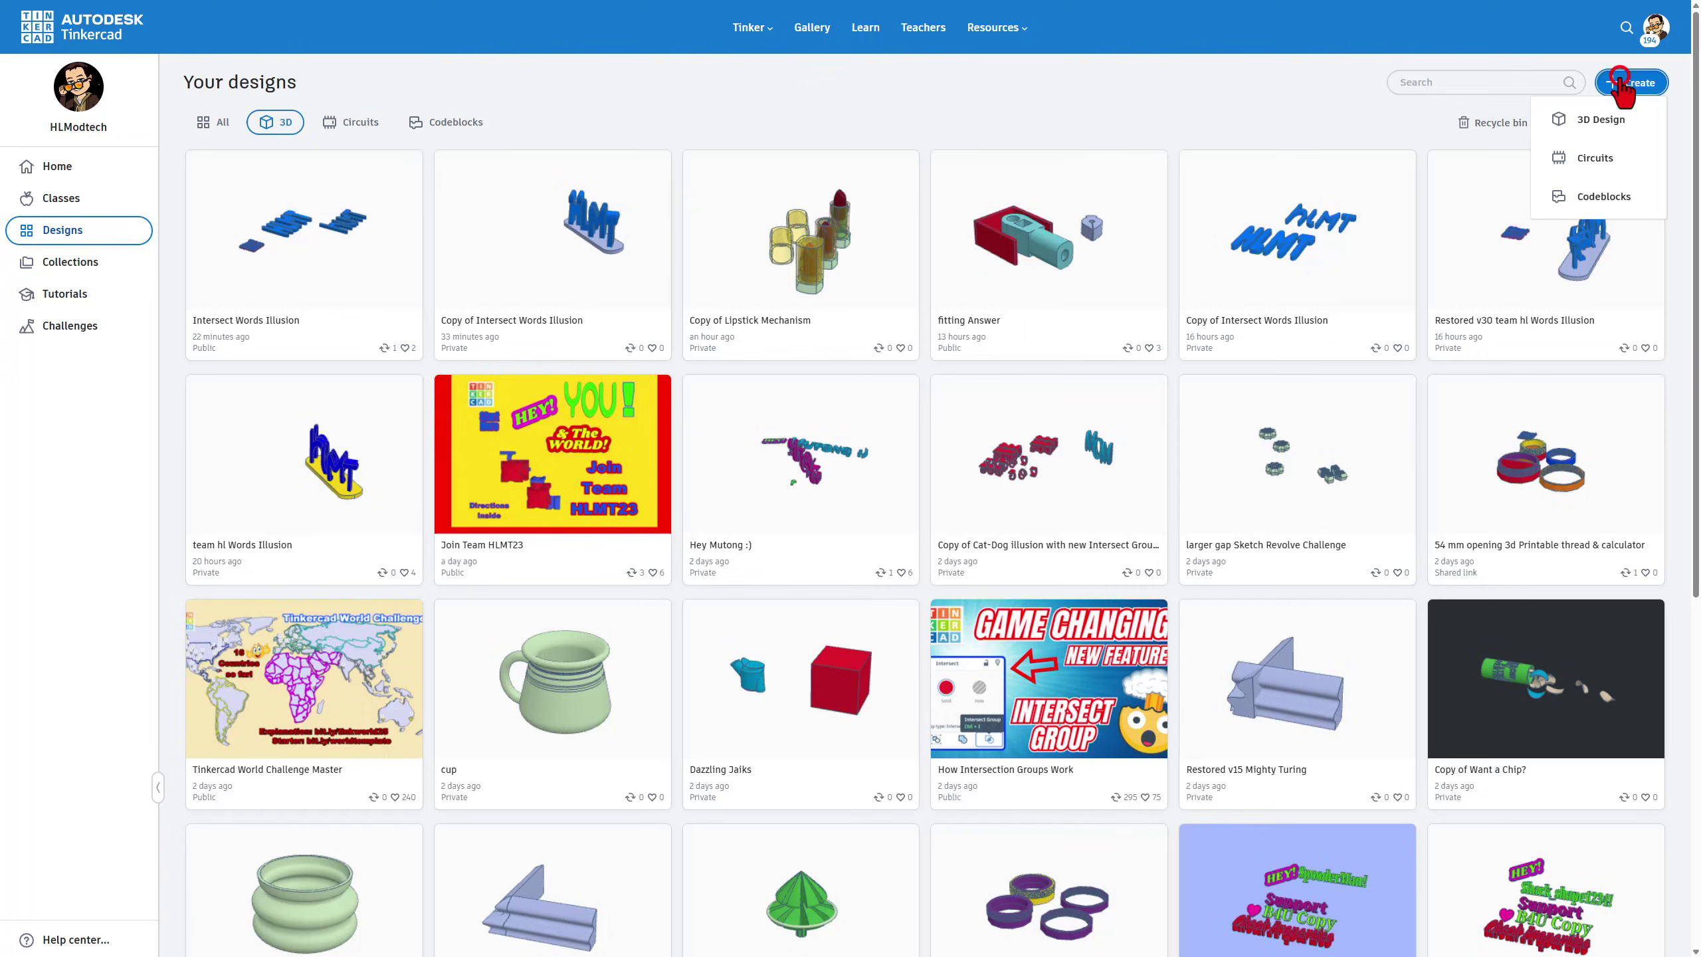
{"action": "left_click", "coordinate": [1611, 128]}
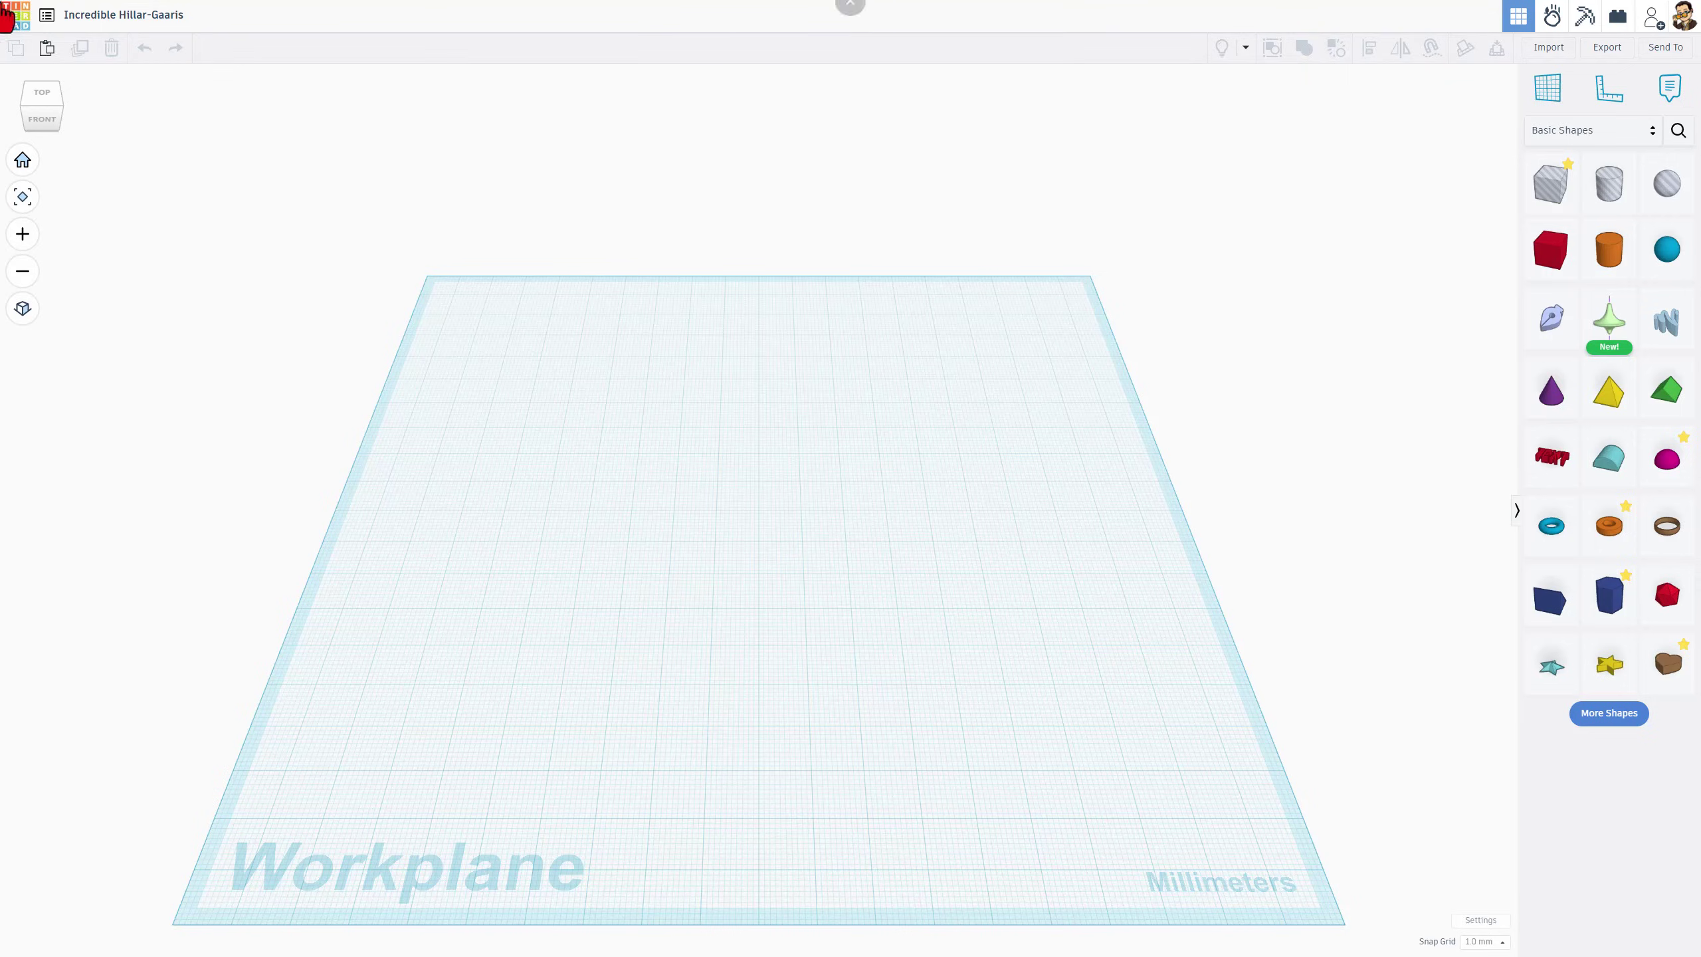
{"action": "left_click", "coordinate": [83, 15]}
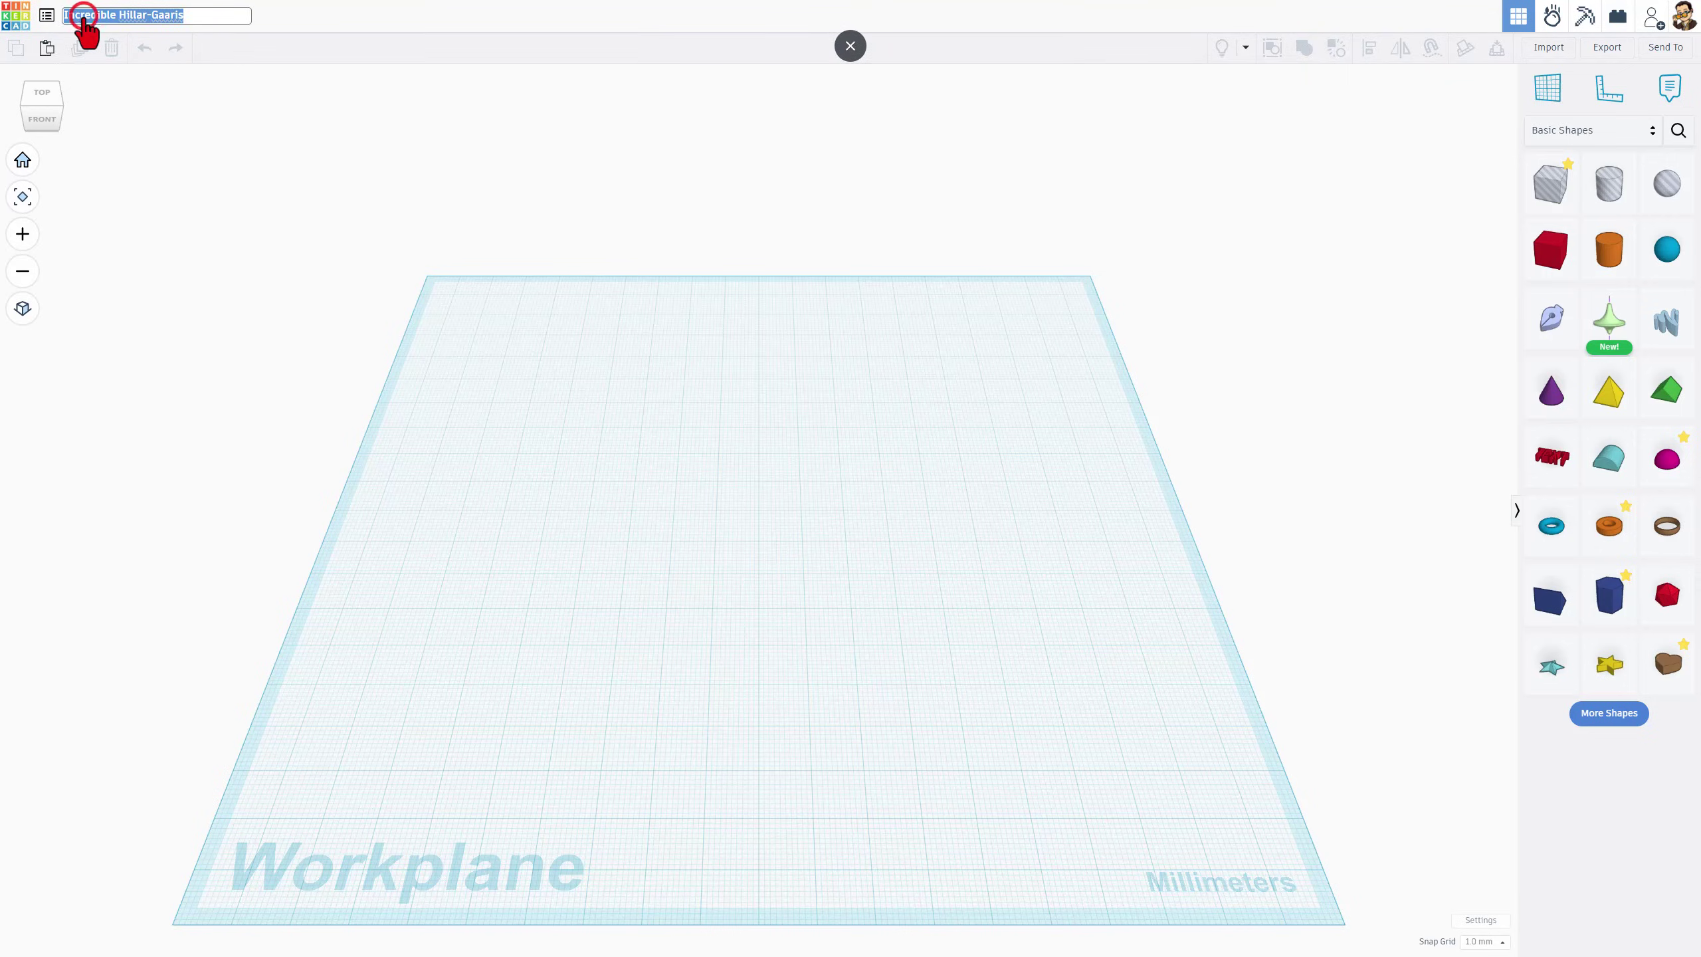
{"action": "type", "text": "fid"}
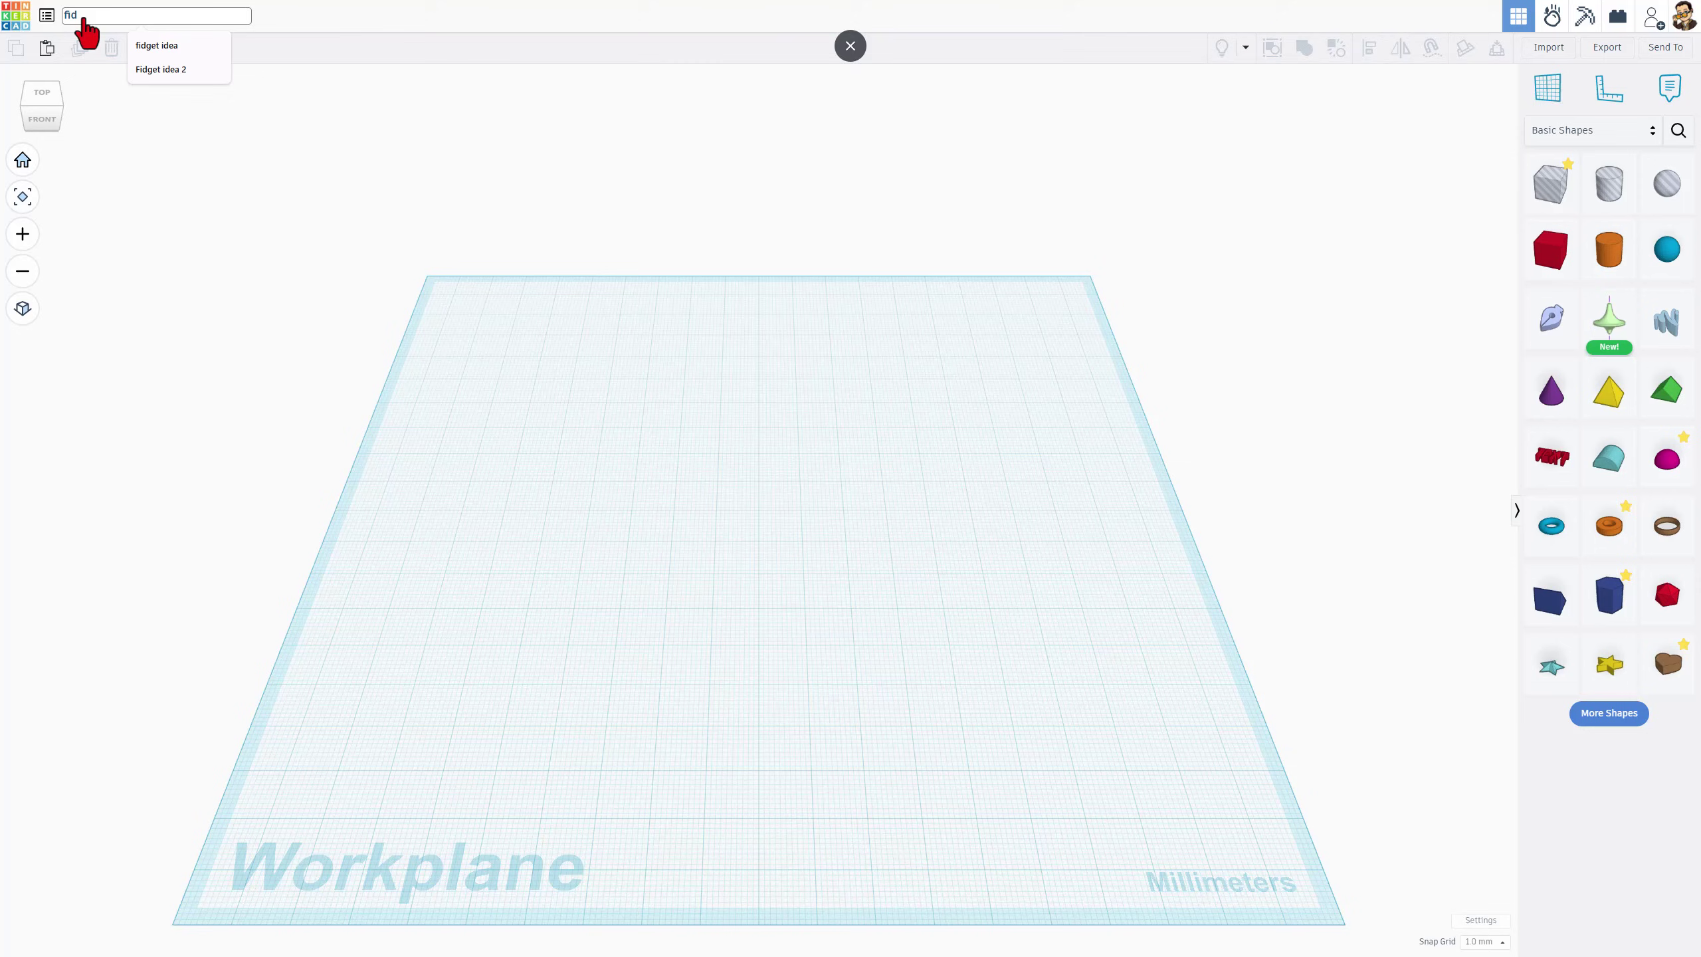
{"action": "type", "text": "get star"}
{"action": "key", "text": "Return"}
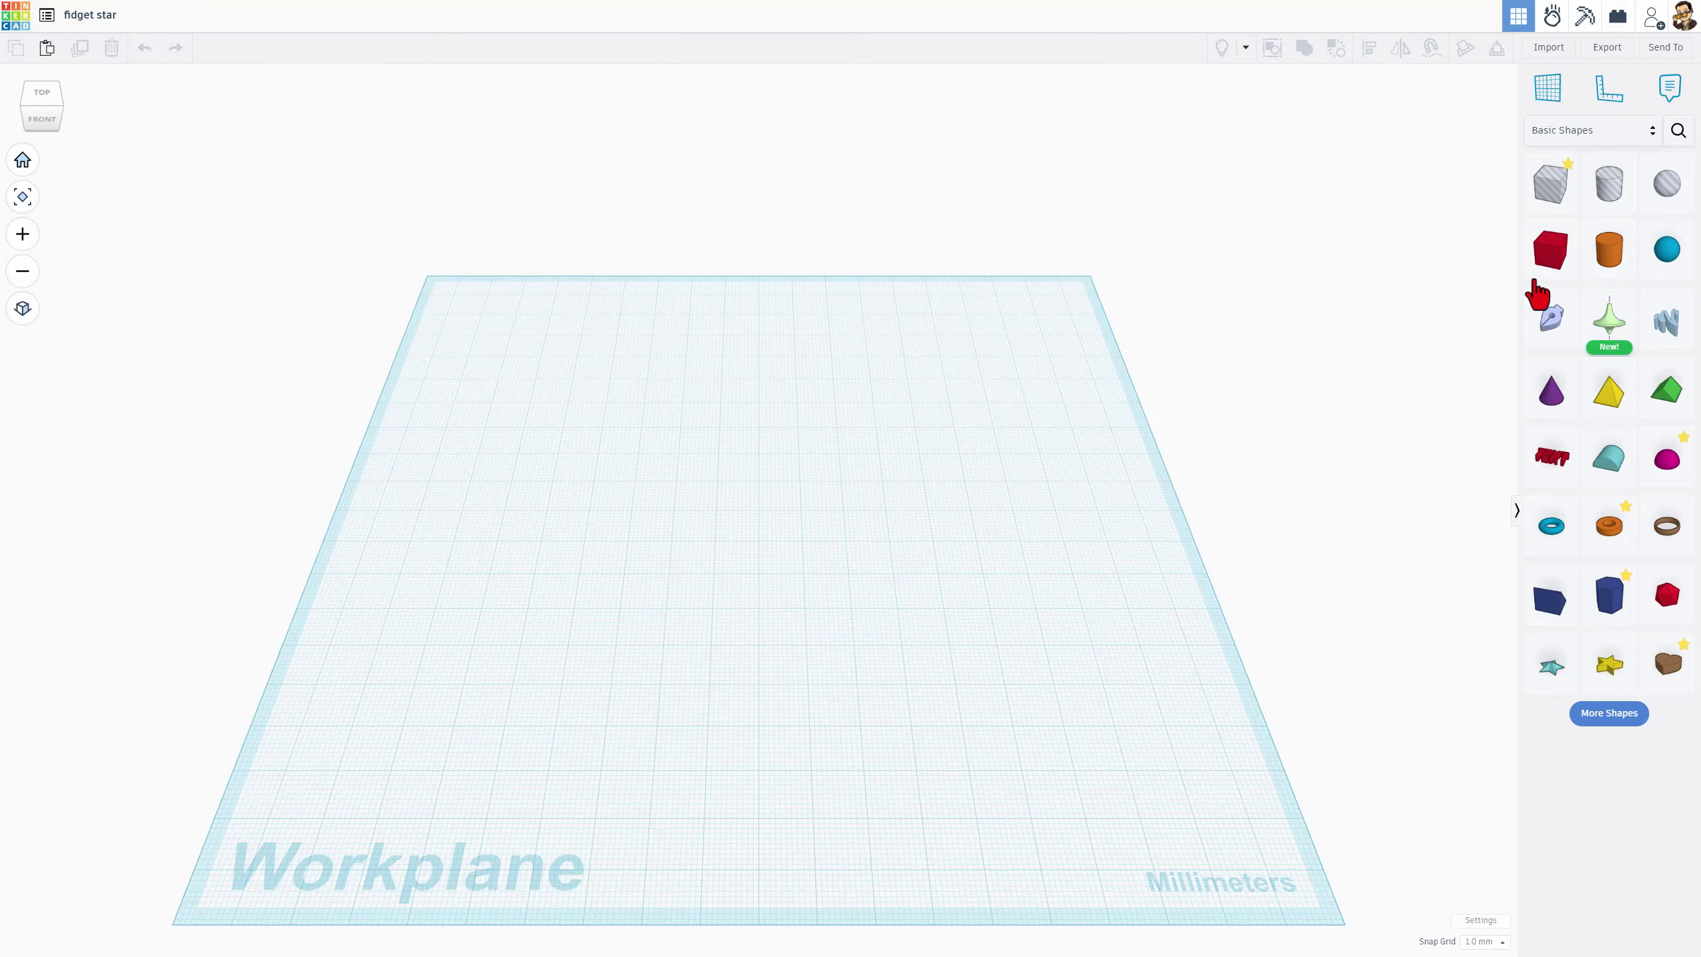
Place a red box with a green roof on top, then return to the dashboard
{"action": "left_click_drag", "start_coordinate": [1547, 265], "coordinate": [771, 493]}
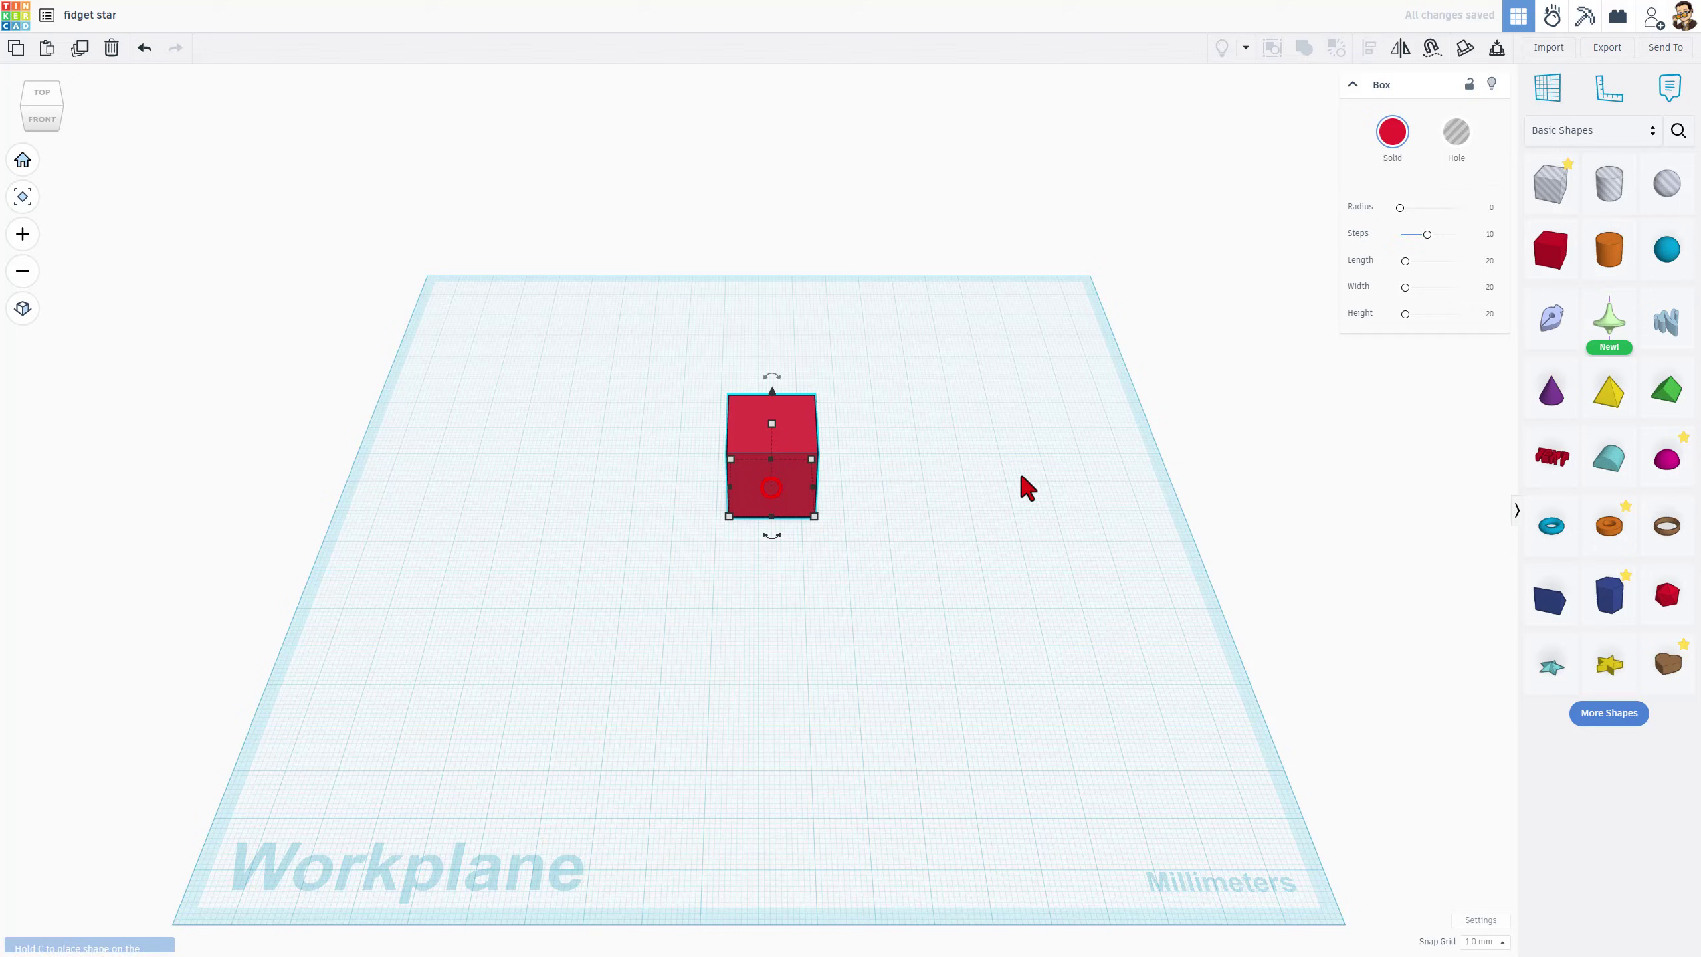
{"action": "left_click_drag", "start_coordinate": [1664, 392], "coordinate": [774, 409]}
{"action": "mouse_move", "coordinate": [910, 512]}
{"action": "right_mouse_down"}
{"action": "mouse_move", "coordinate": [1007, 469]}
{"action": "mouse_move", "coordinate": [920, 495]}
{"action": "right_mouse_up"}
{"action": "left_click", "coordinate": [901, 503]}
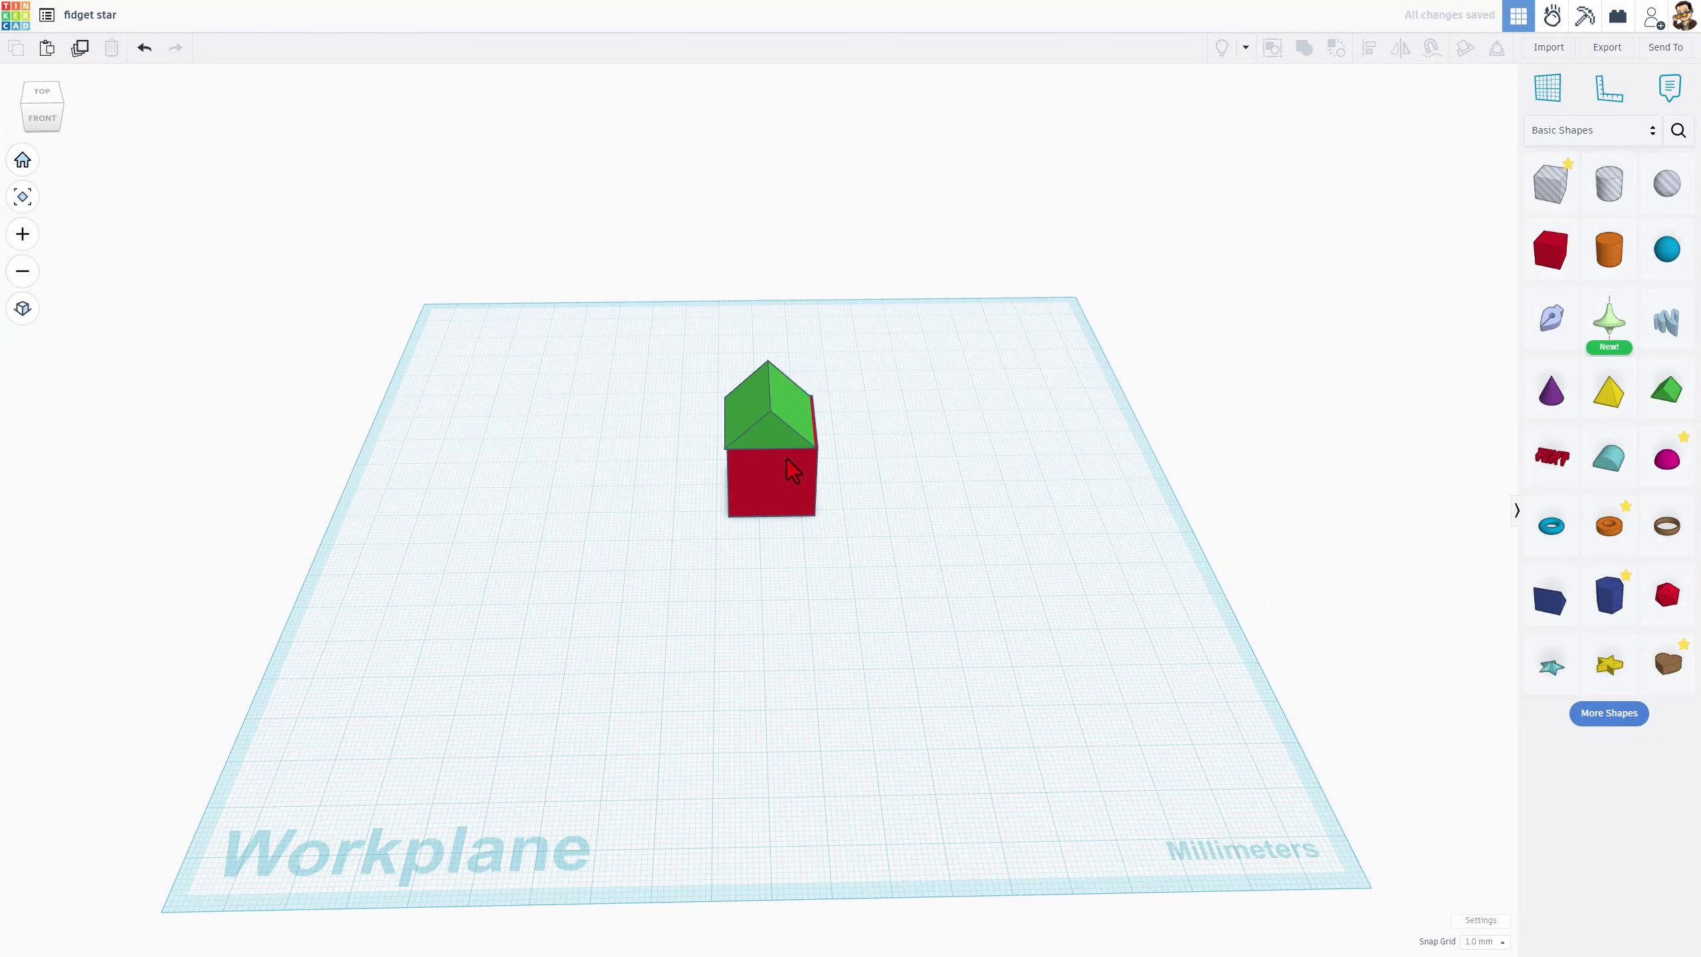
{"action": "left_click", "coordinate": [16, 23]}
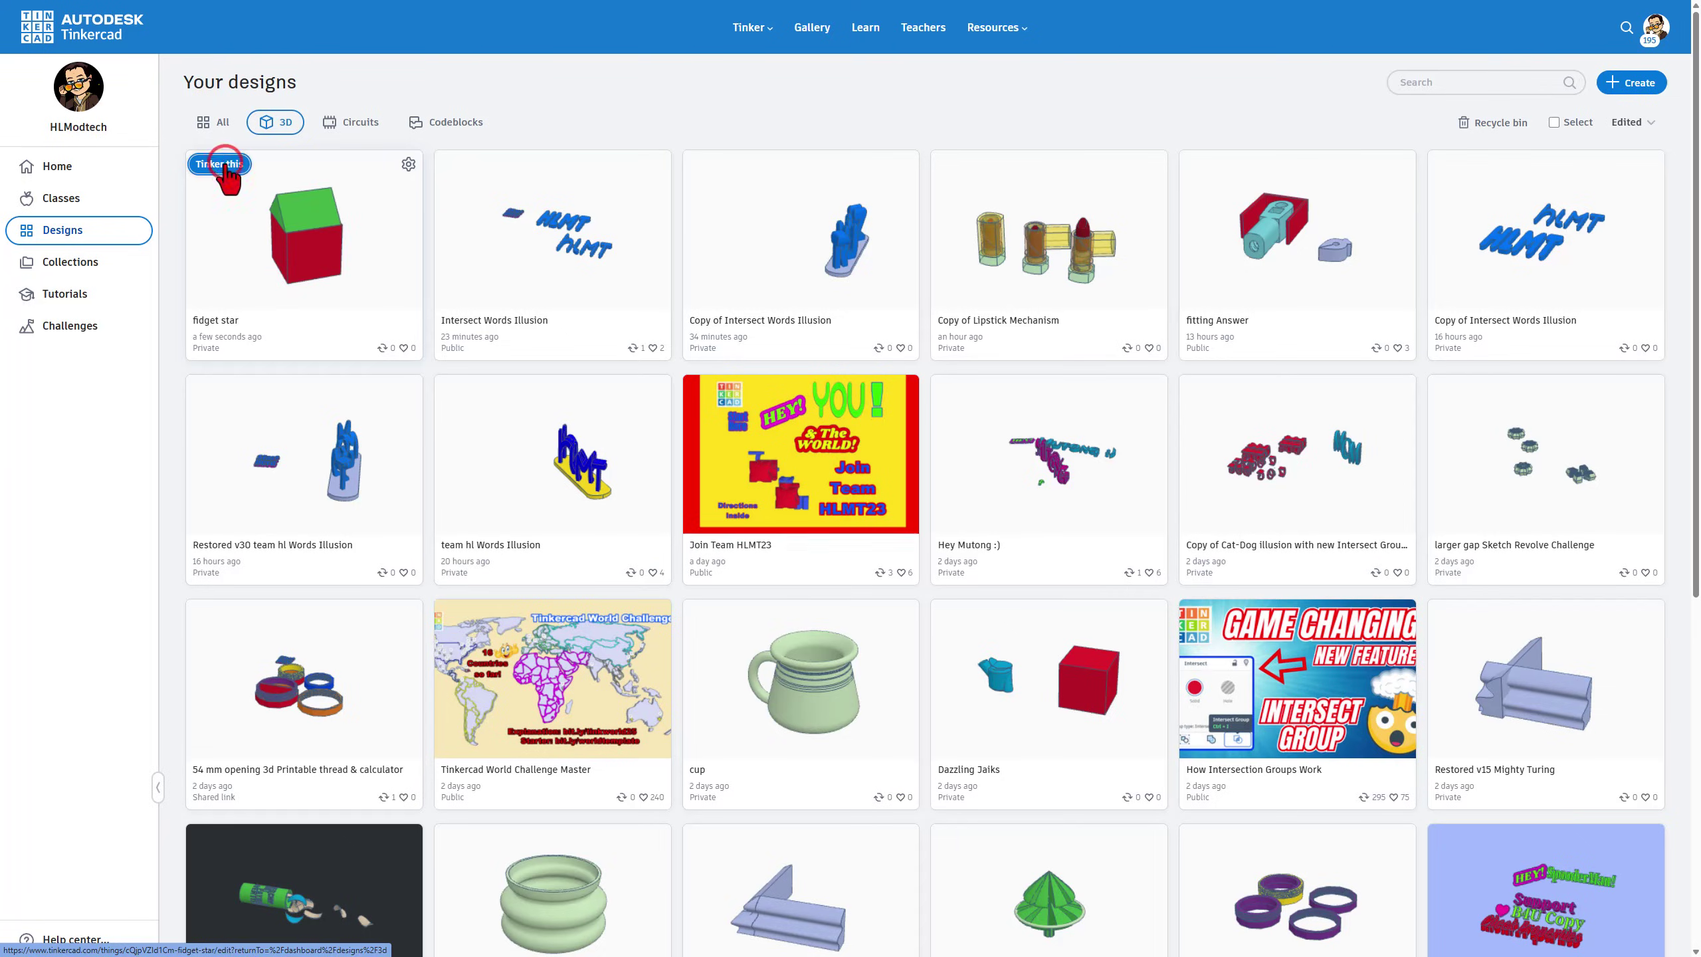
Reopen fidget star for editing and delete both the box and the roof
{"action": "left_click", "coordinate": [225, 165]}
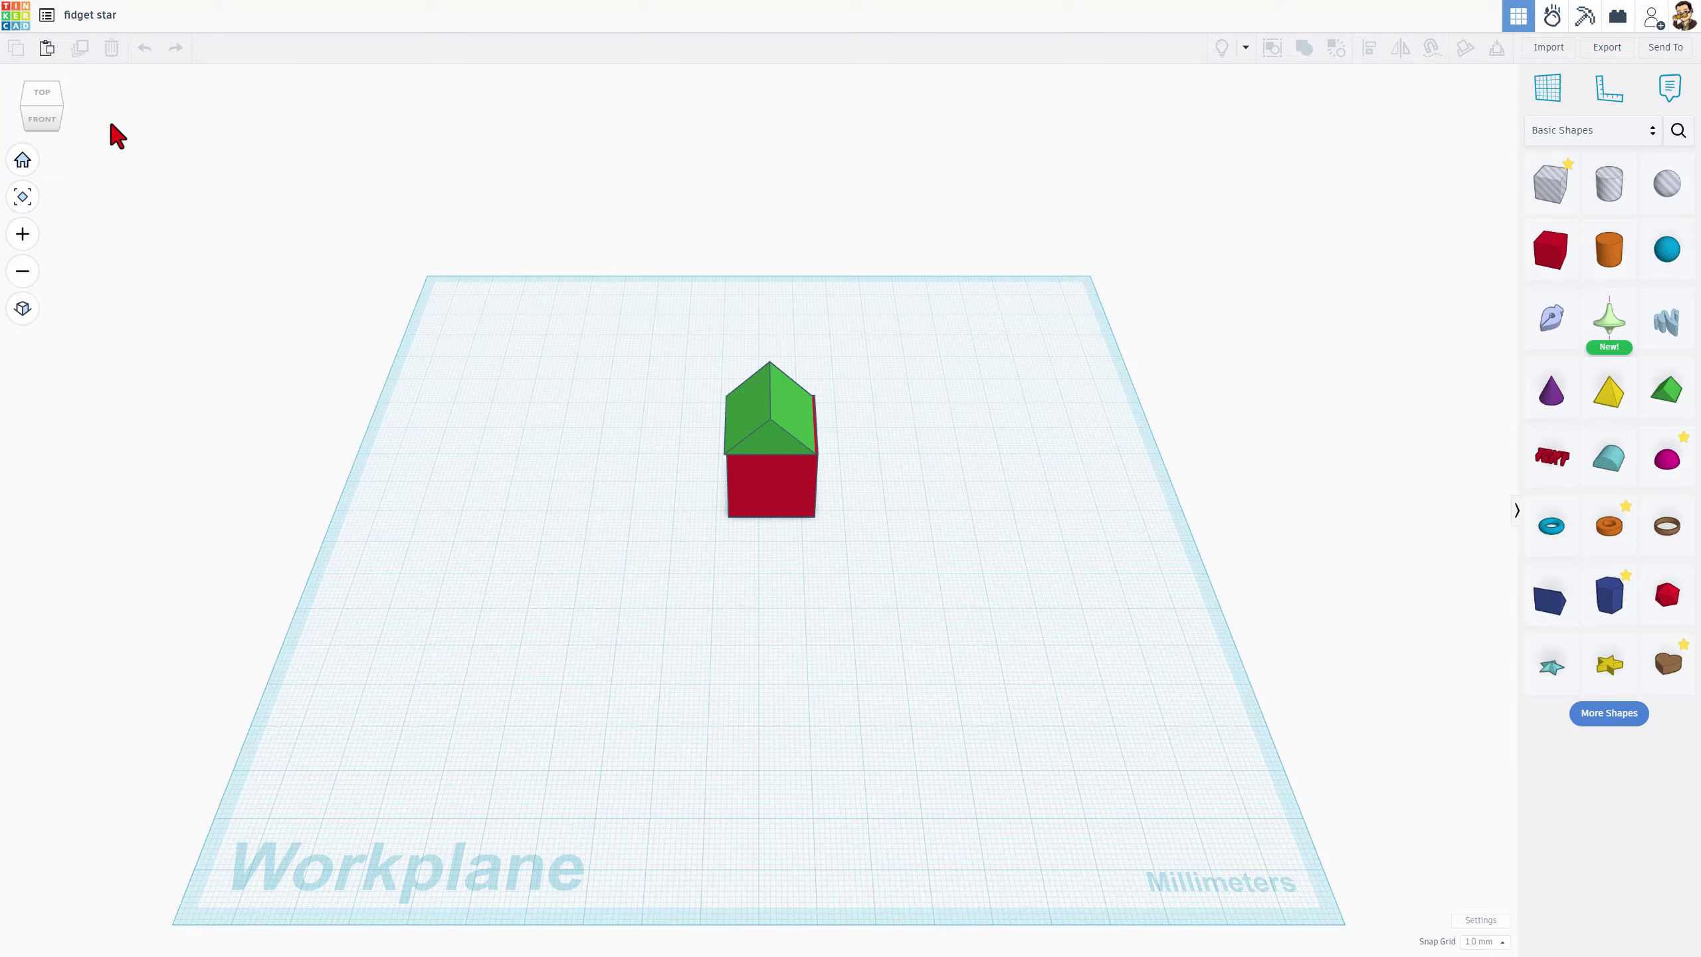
{"action": "left_click_drag", "start_coordinate": [680, 384], "coordinate": [829, 529]}
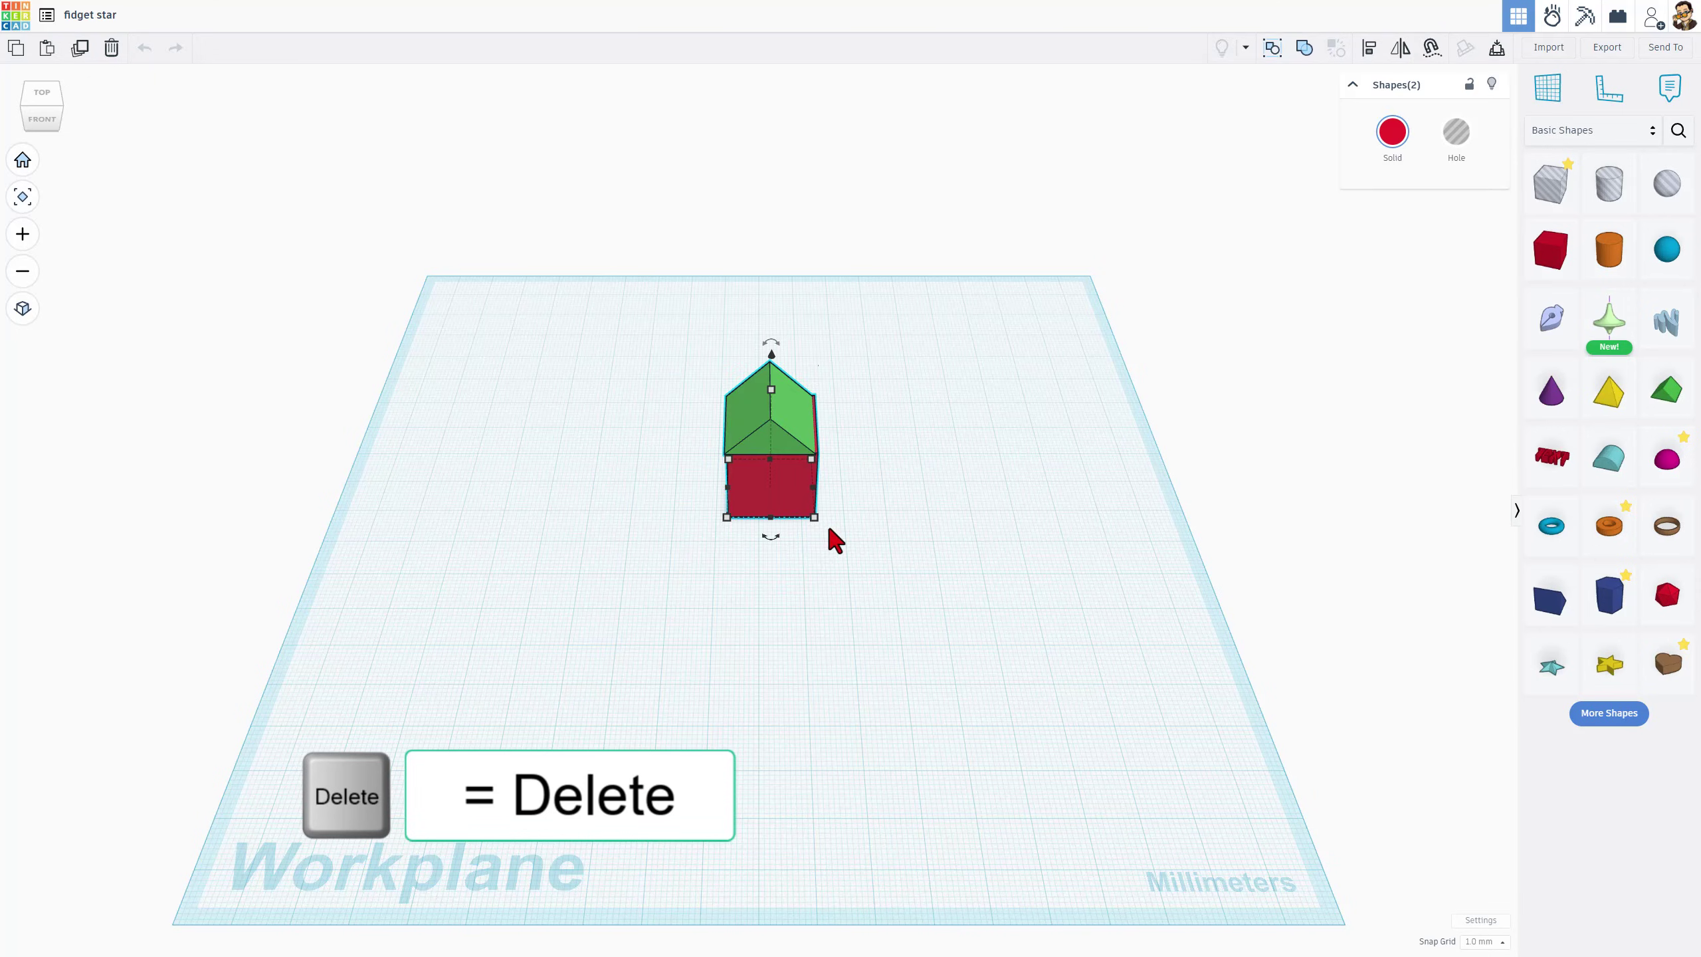
{"action": "key", "text": "Delete"}
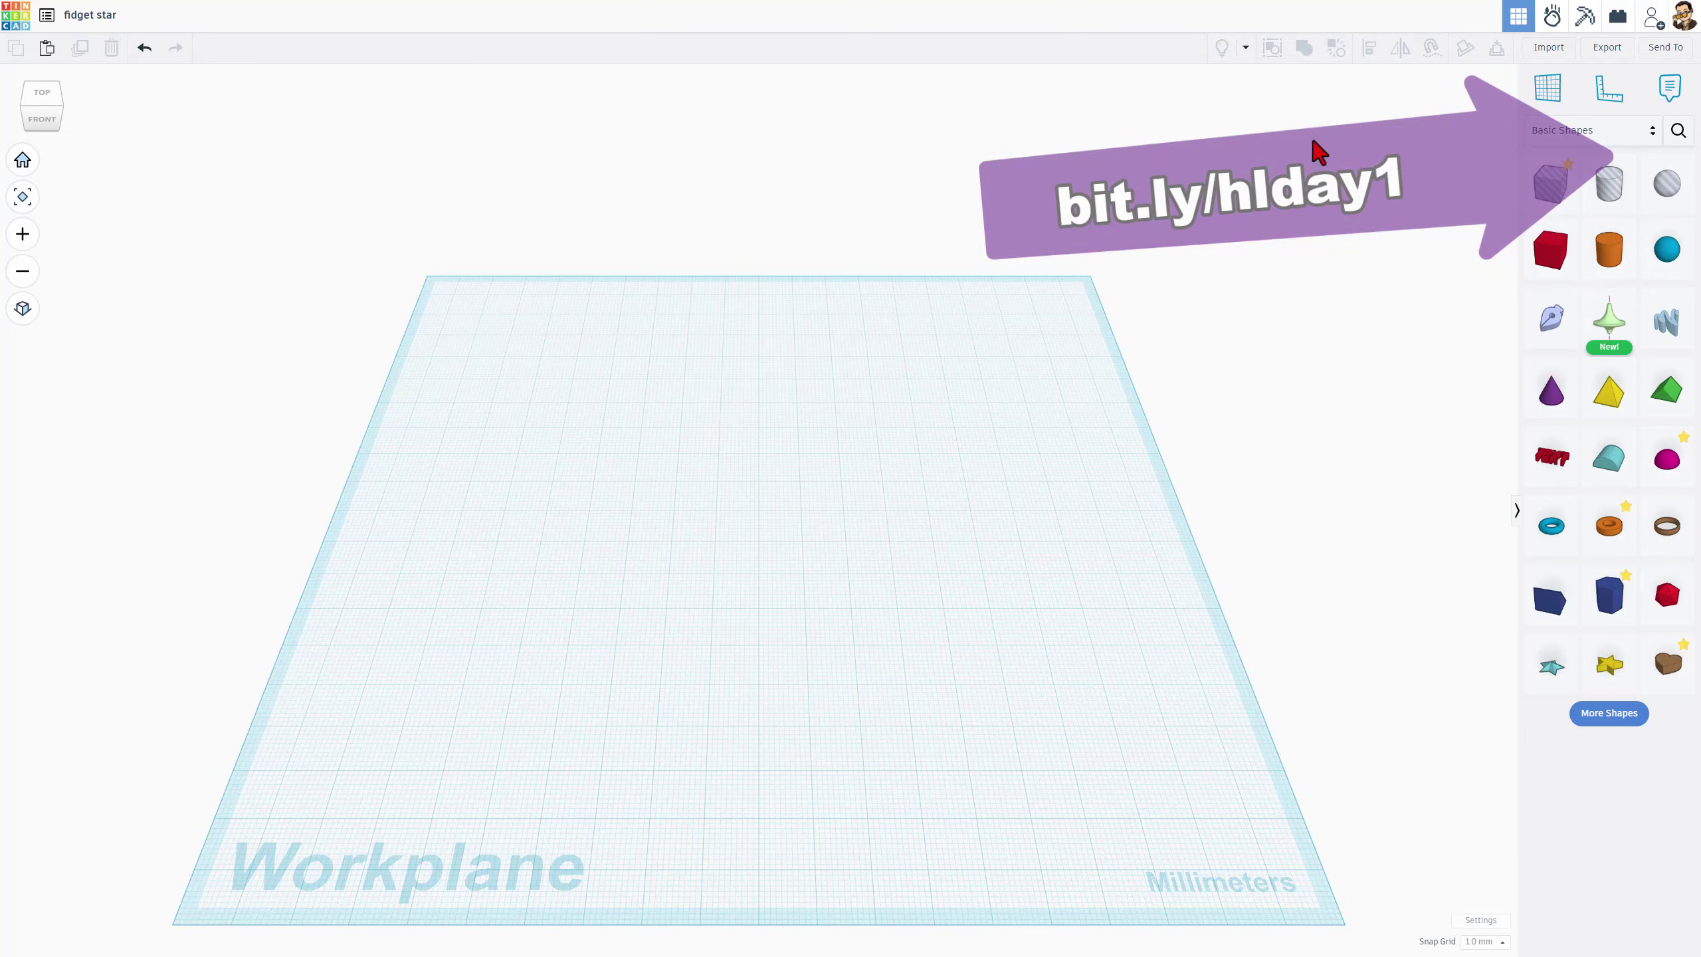
Drop a Sketch Revolve shape onto the workplane and bring up its empty profile sketch
{"action": "left_click_drag", "start_coordinate": [1610, 327], "coordinate": [792, 530]}
{"action": "scroll", "coordinate": [718, 584], "scroll_direction": "up", "scroll_amount": 5}
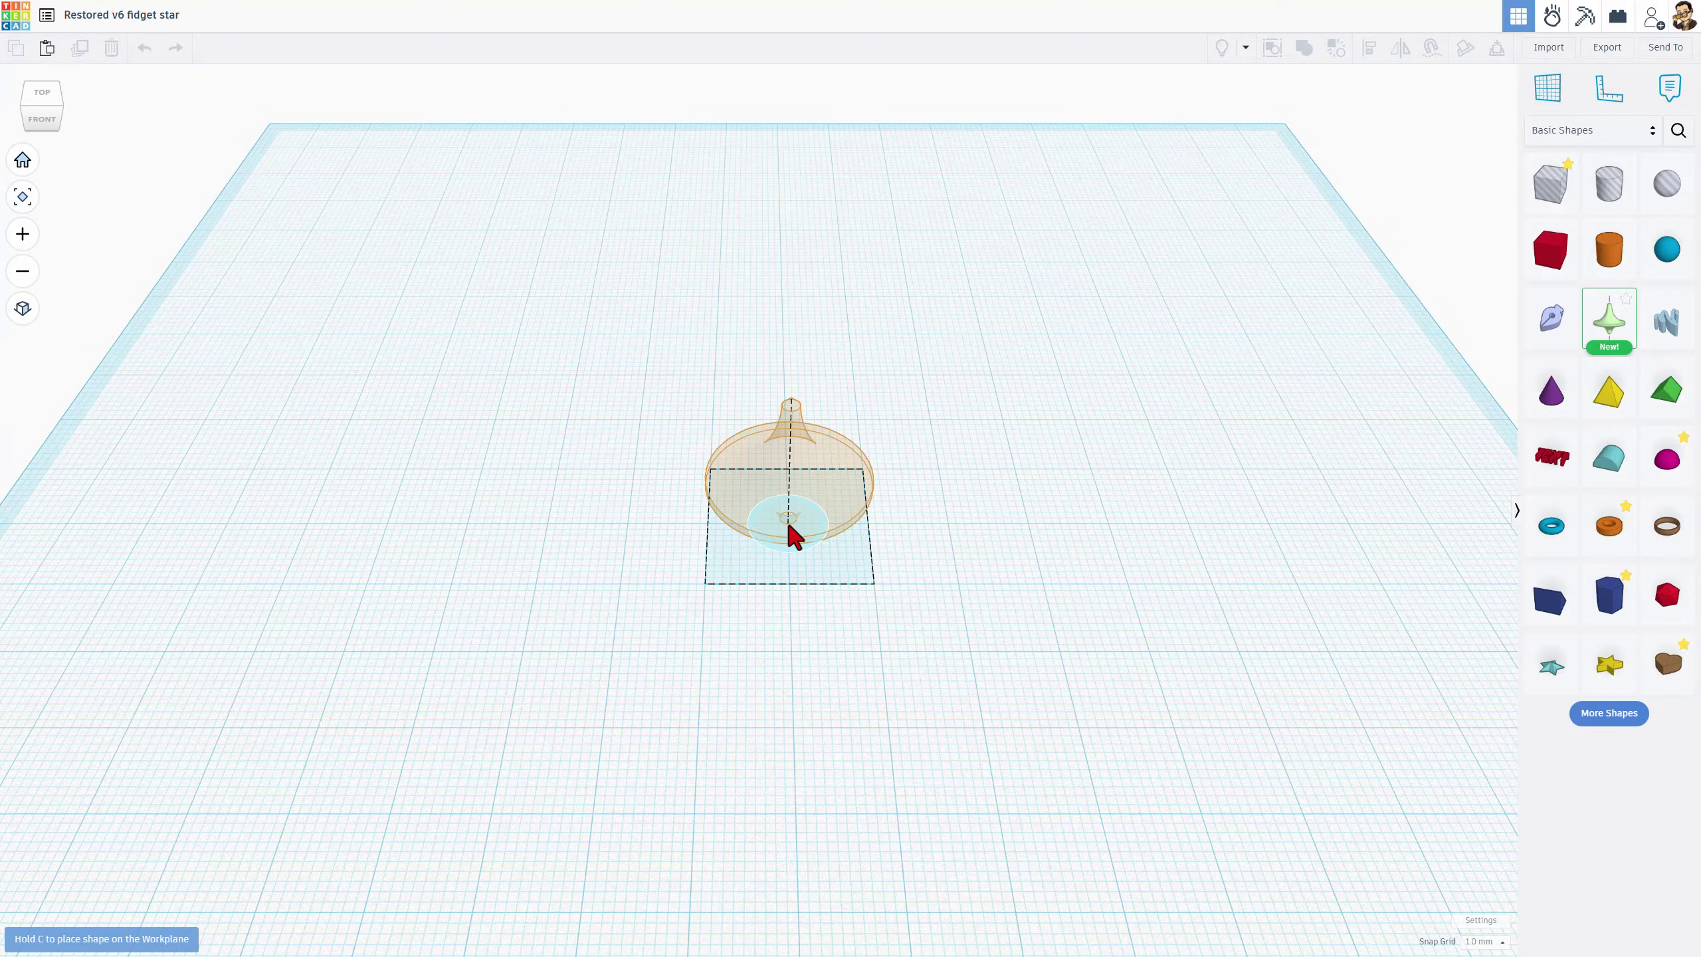
{"action": "left_click_drag", "start_coordinate": [790, 527], "coordinate": [790, 527]}
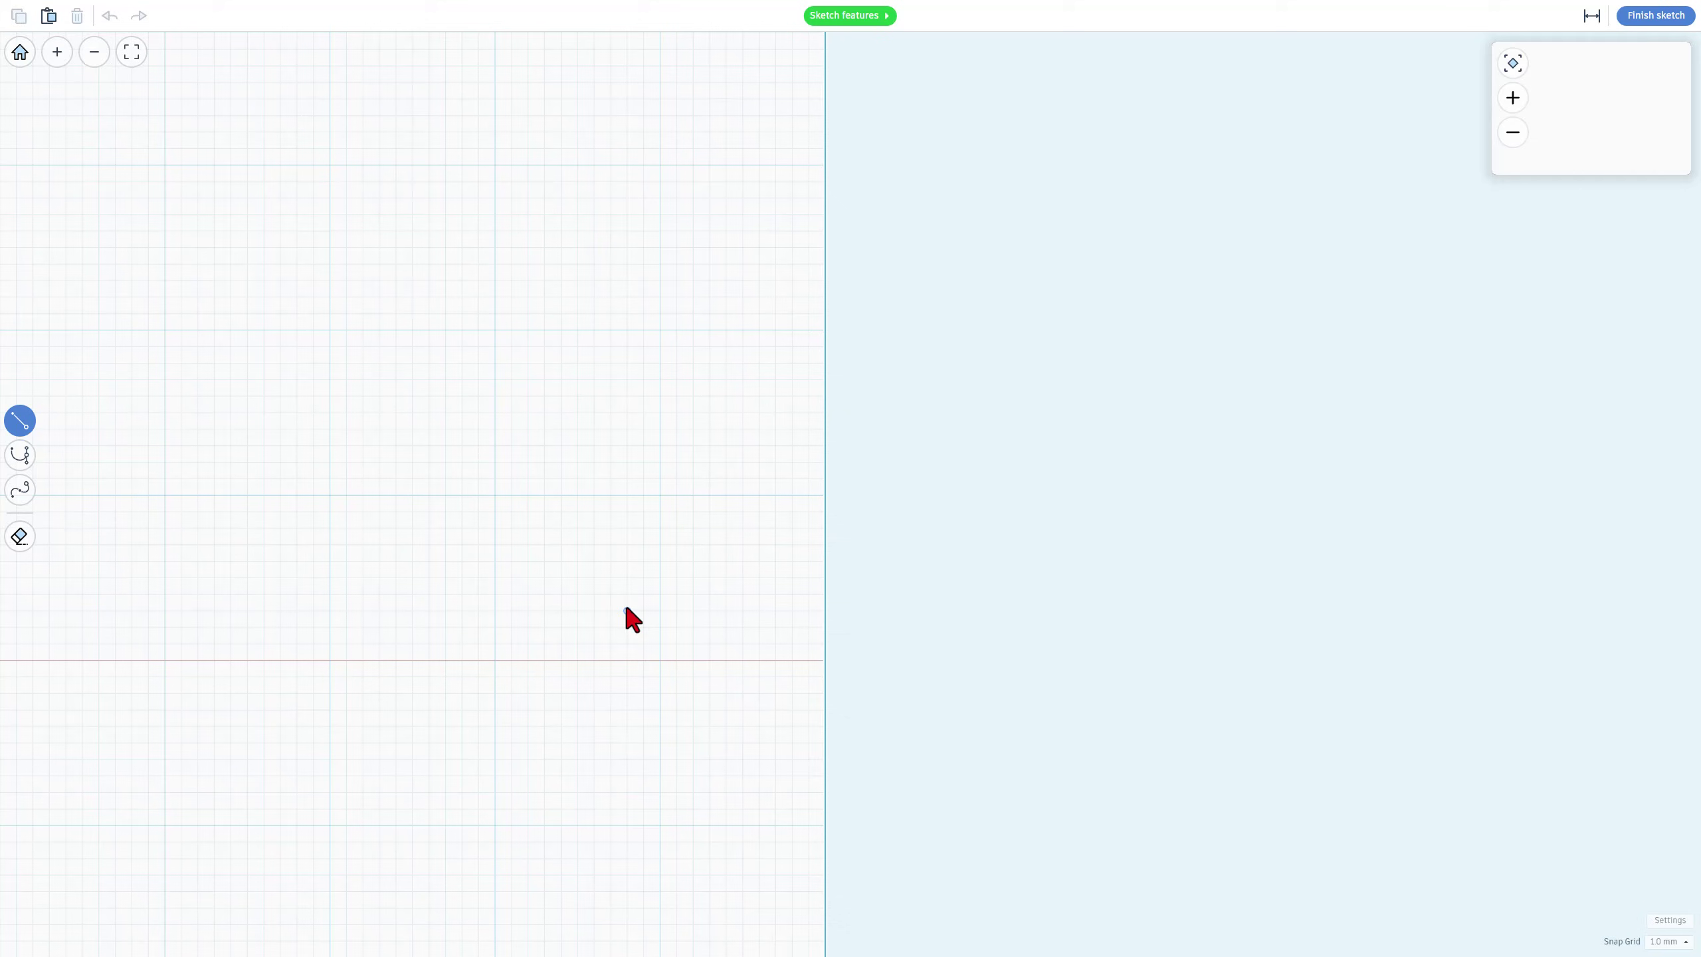
{"action": "left_click", "coordinate": [843, 20]}
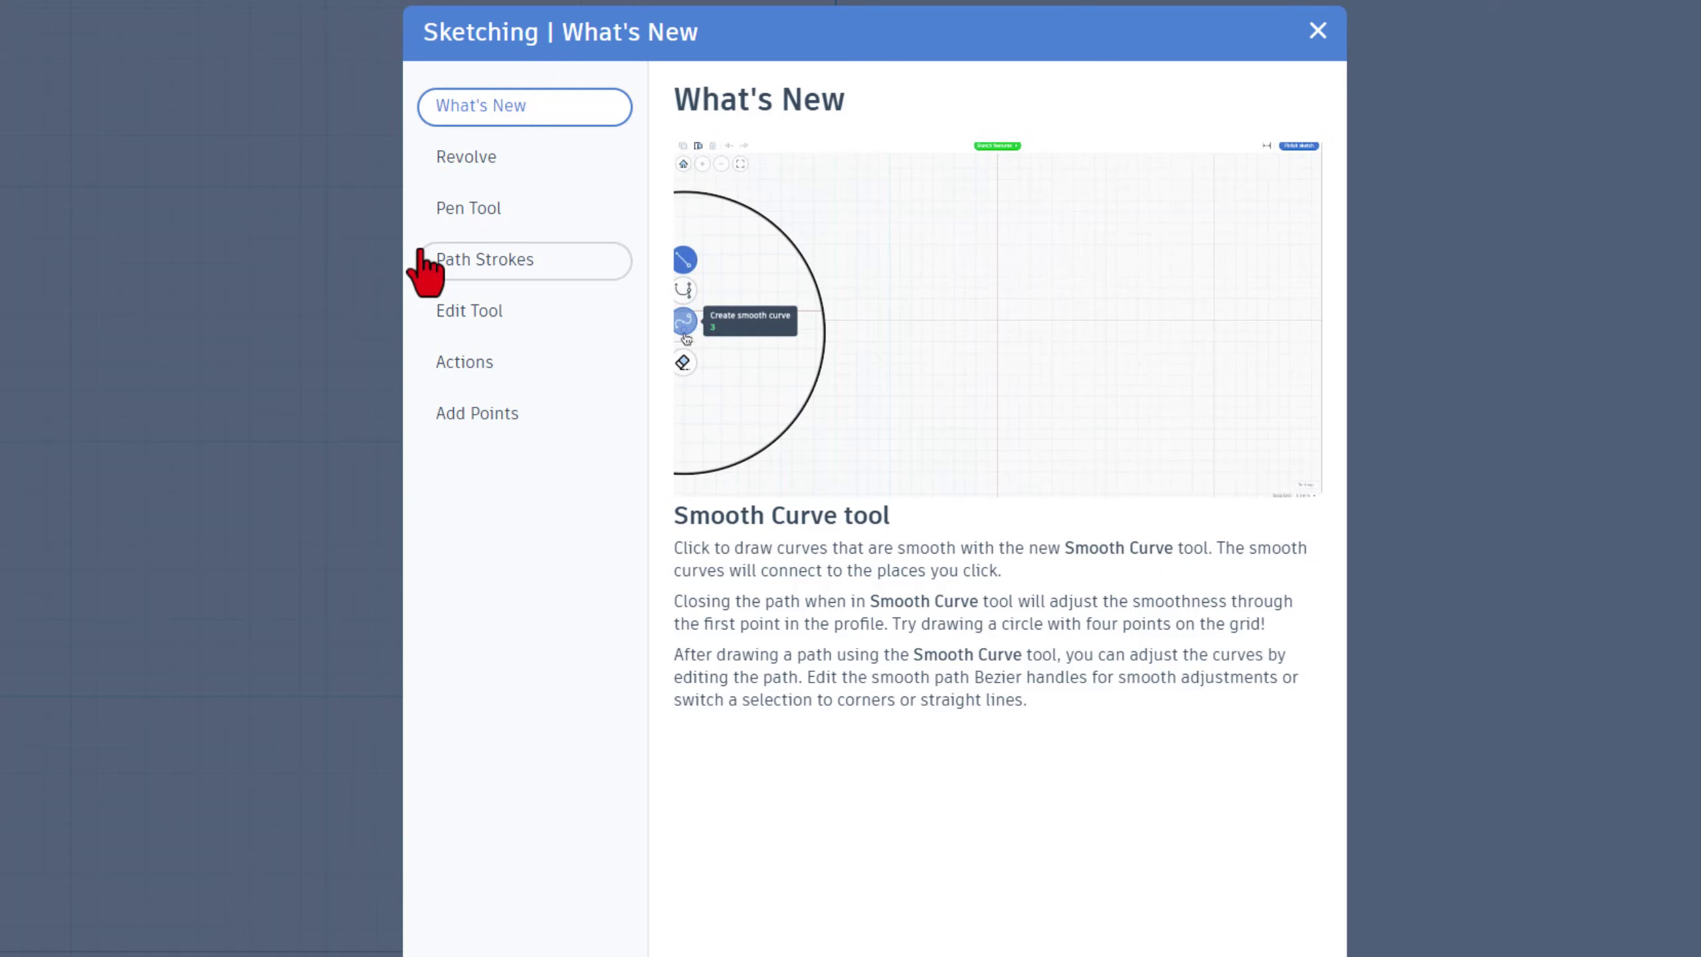
{"action": "left_click", "coordinate": [452, 157]}
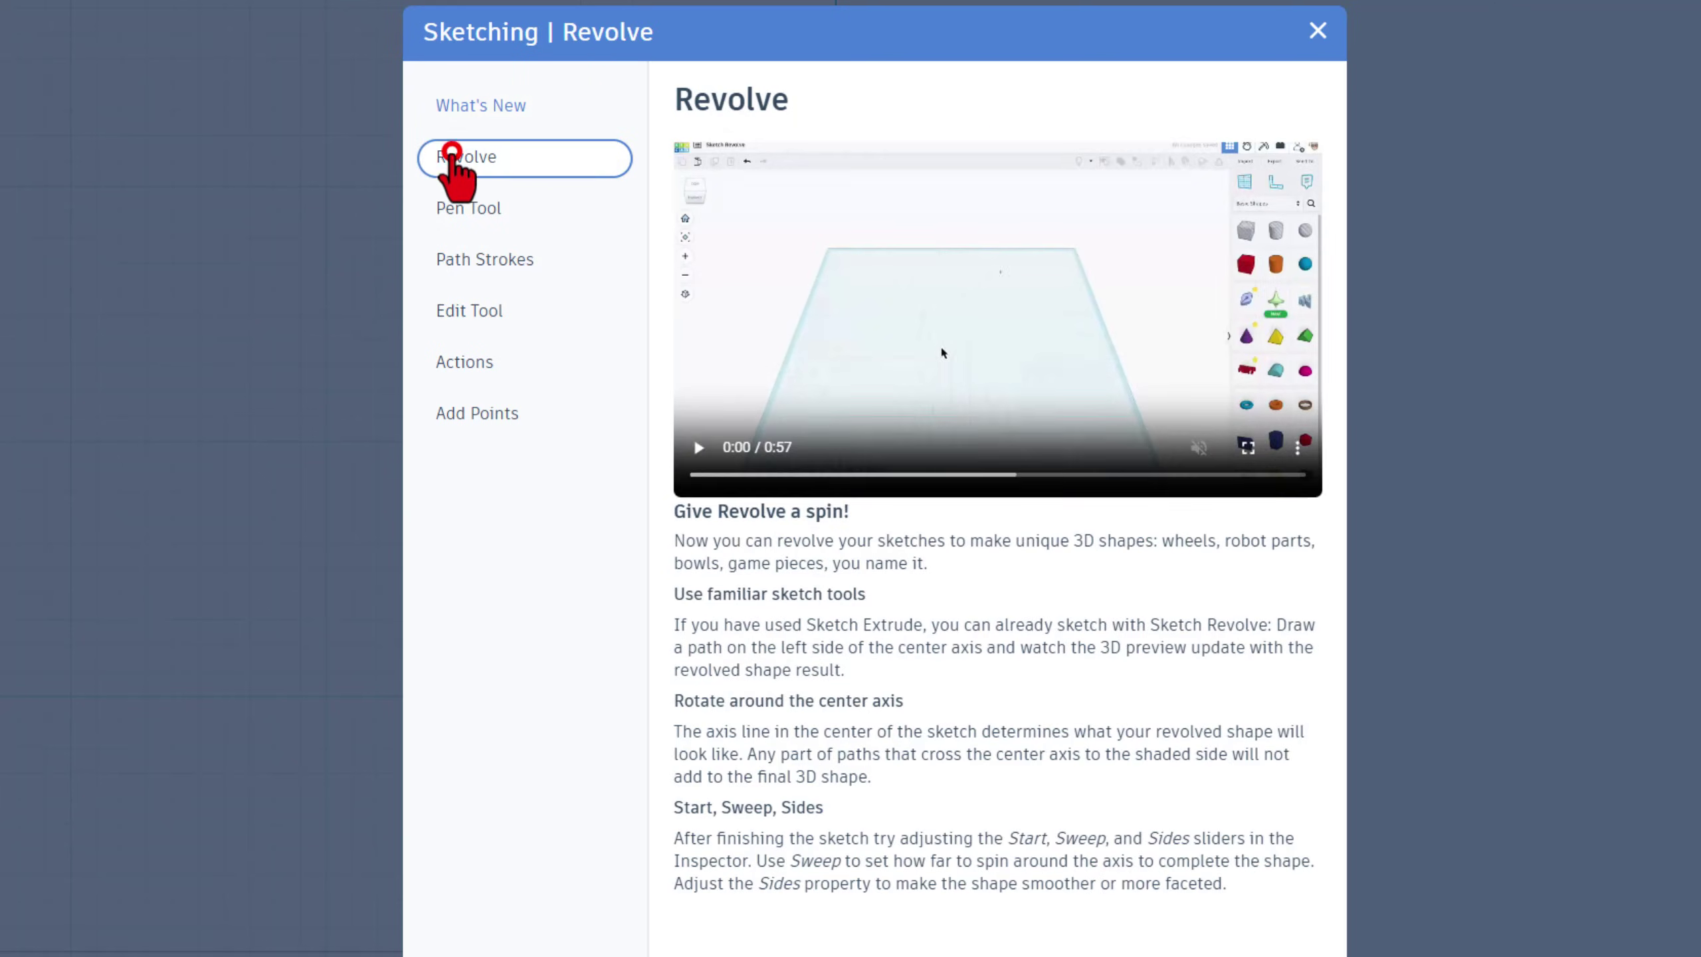
{"action": "left_click", "coordinate": [455, 211]}
{"action": "left_click", "coordinate": [455, 261]}
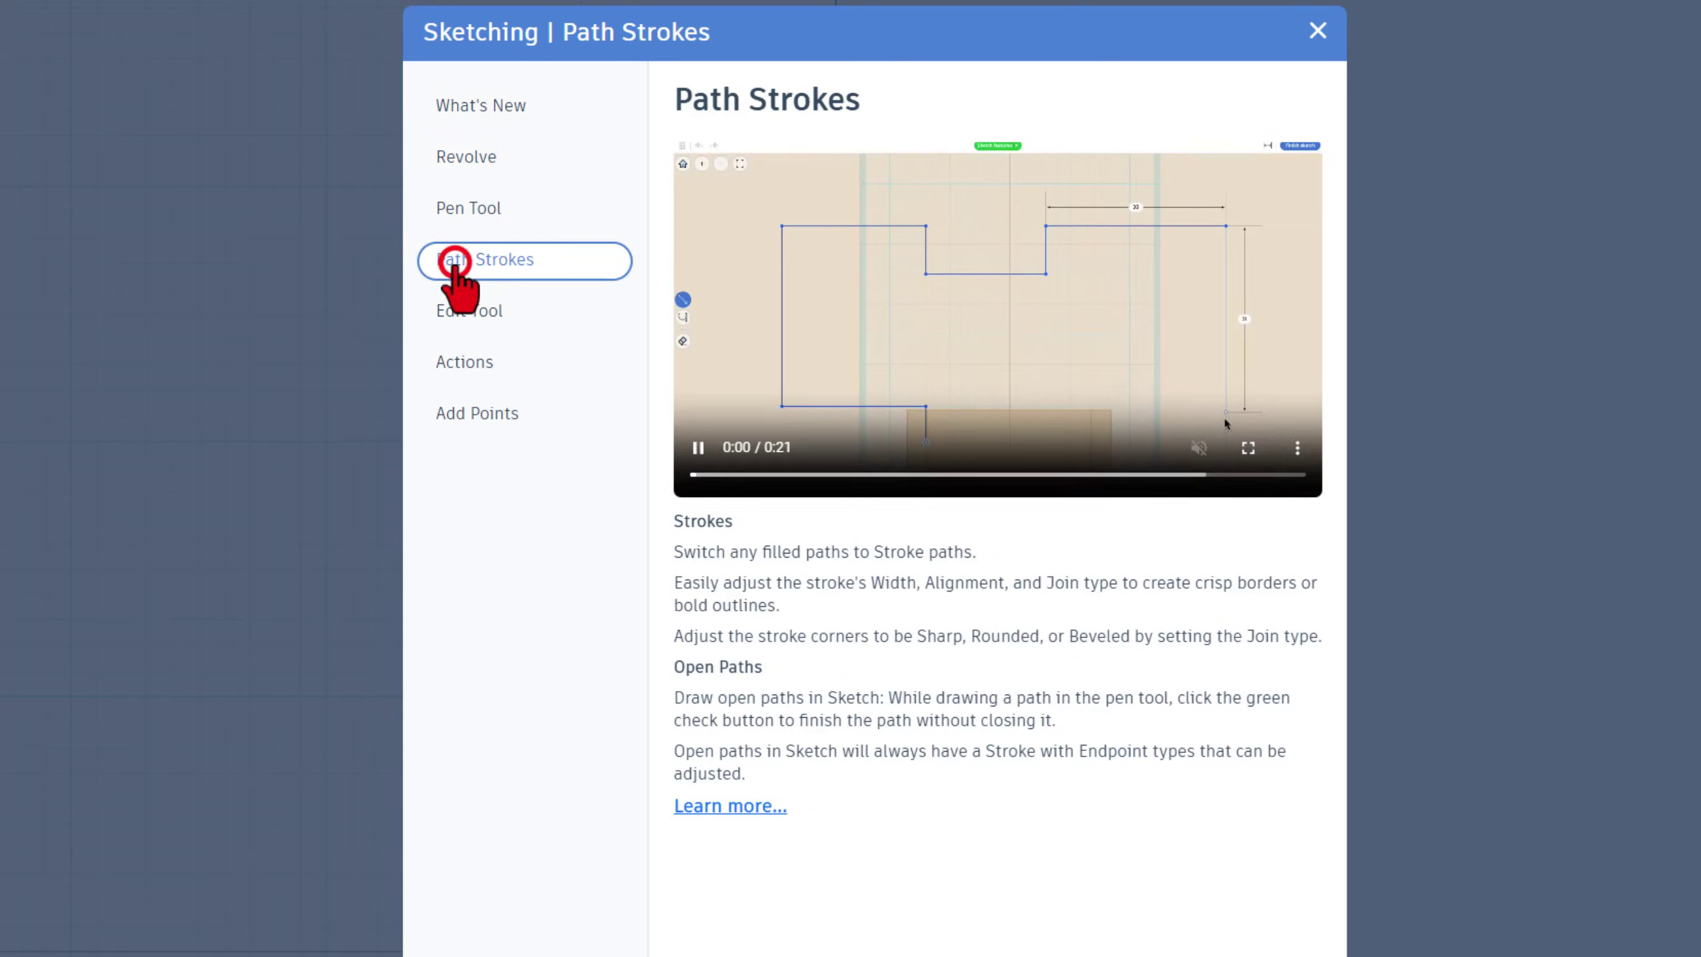
{"action": "left_click", "coordinate": [466, 312]}
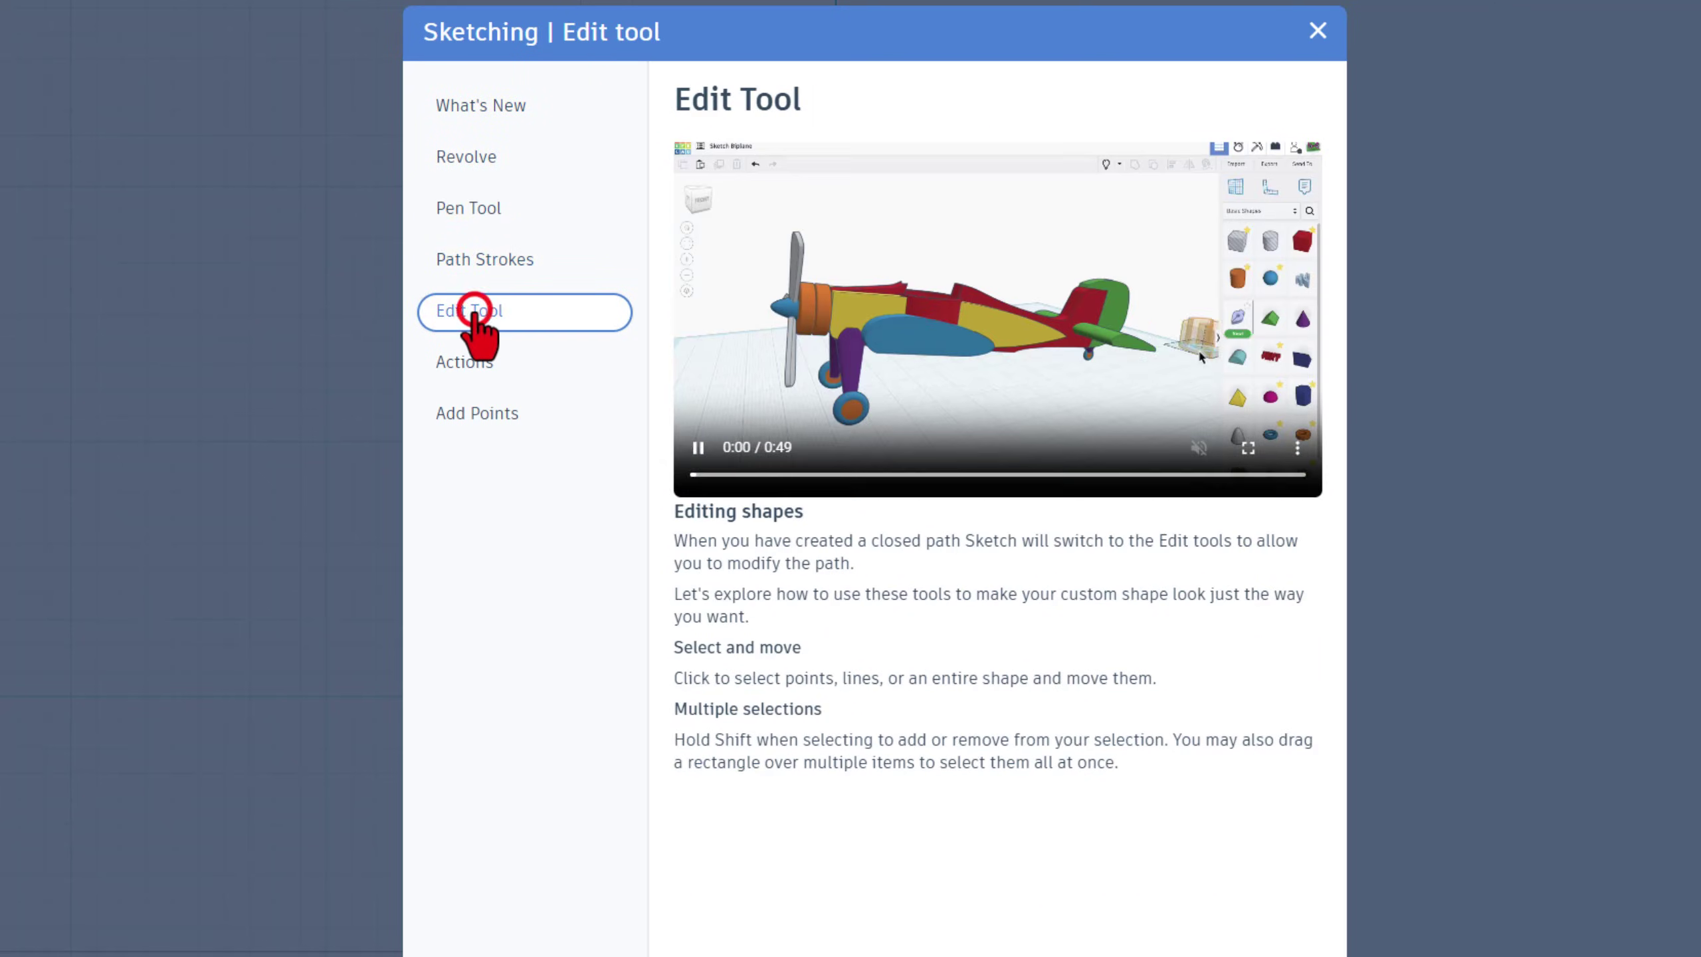
{"action": "left_click", "coordinate": [466, 362]}
{"action": "left_click", "coordinate": [460, 413]}
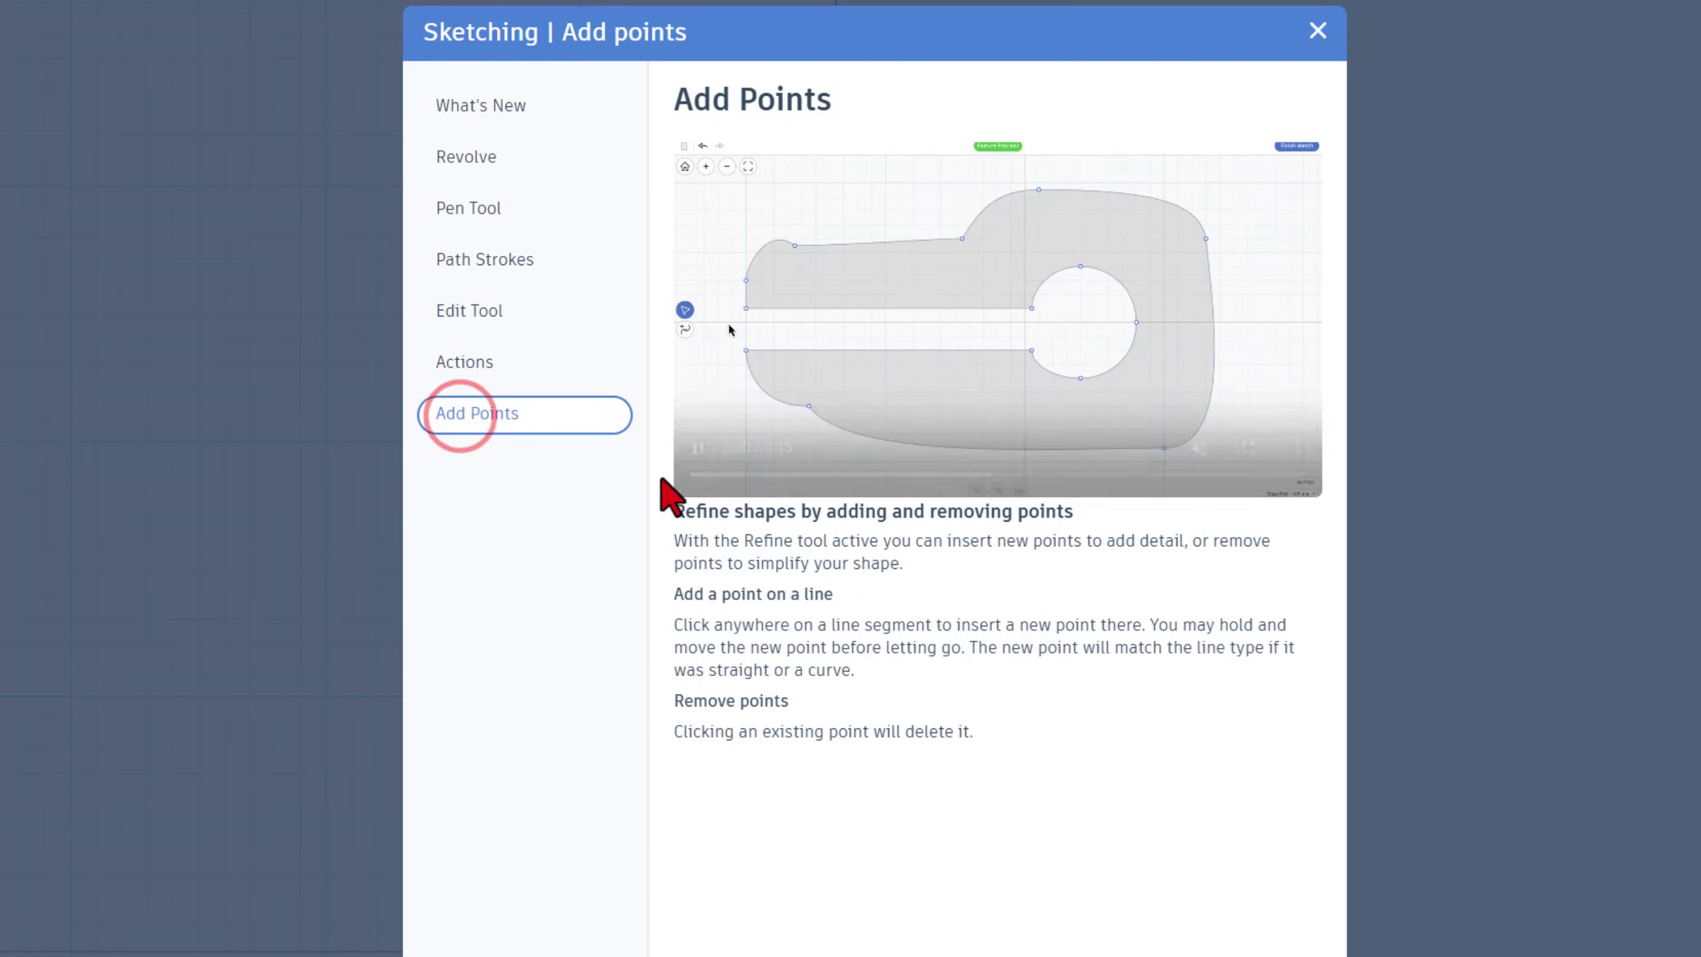
{"action": "left_click", "coordinate": [1319, 29]}
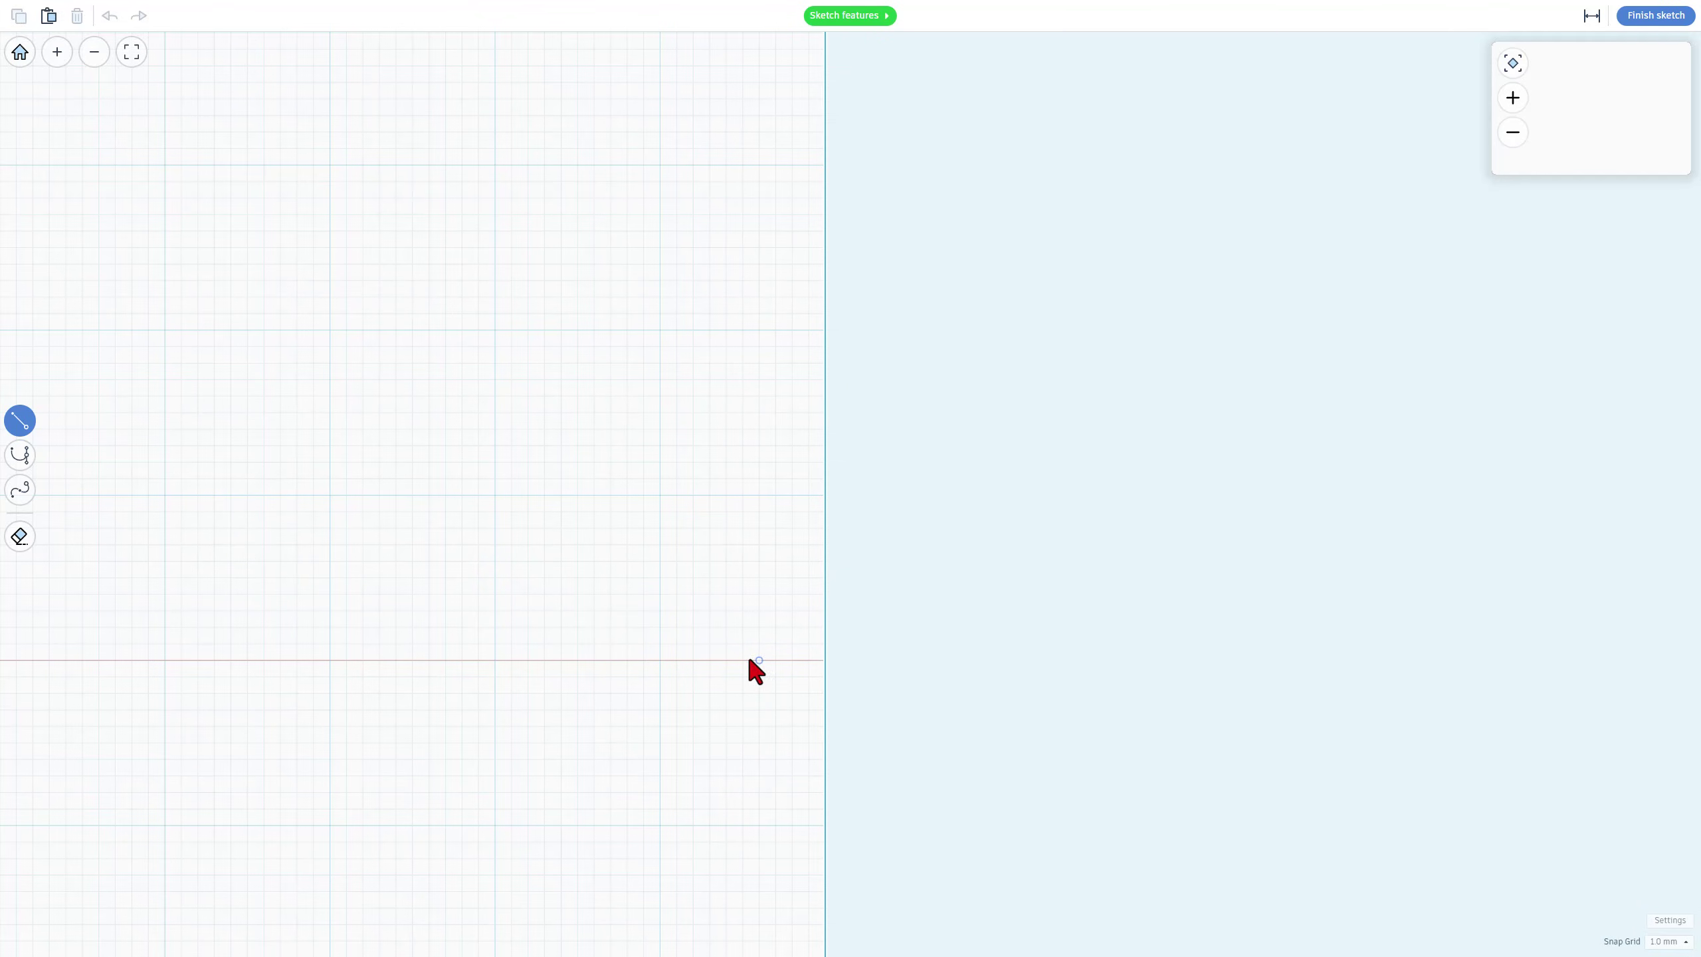
Draw a two-segment chevron from the axis crossing, 20 mm tall and 5 mm wide
{"action": "left_click", "coordinate": [660, 660]}
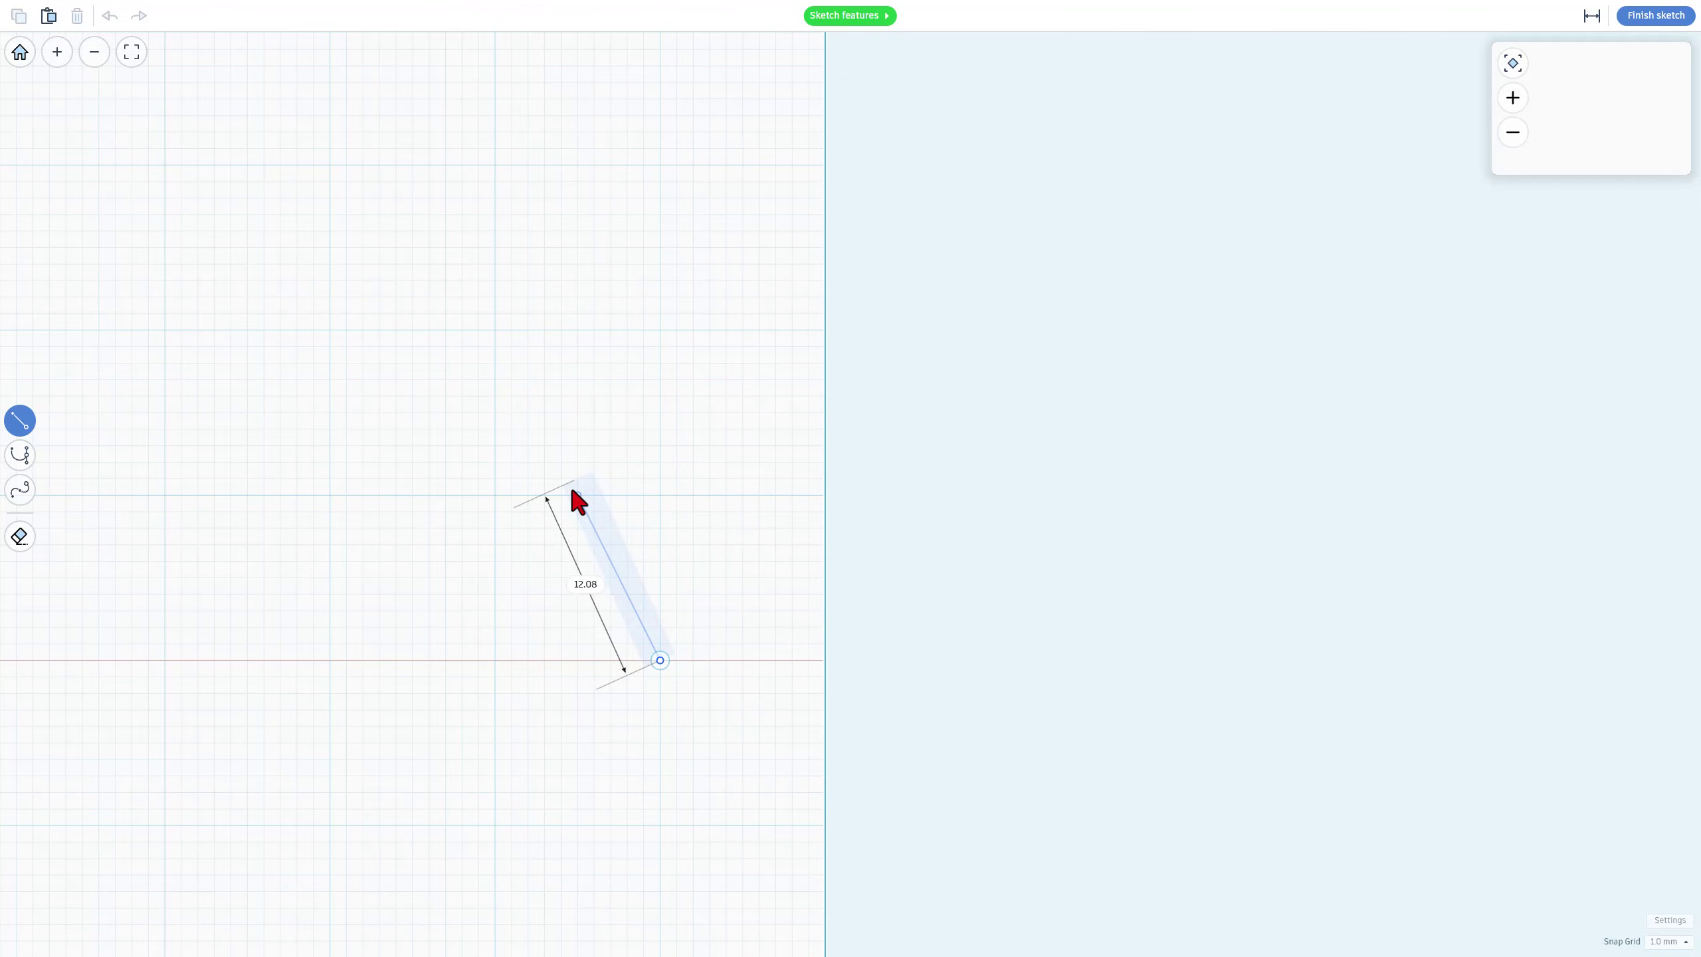
{"action": "left_click", "coordinate": [576, 494]}
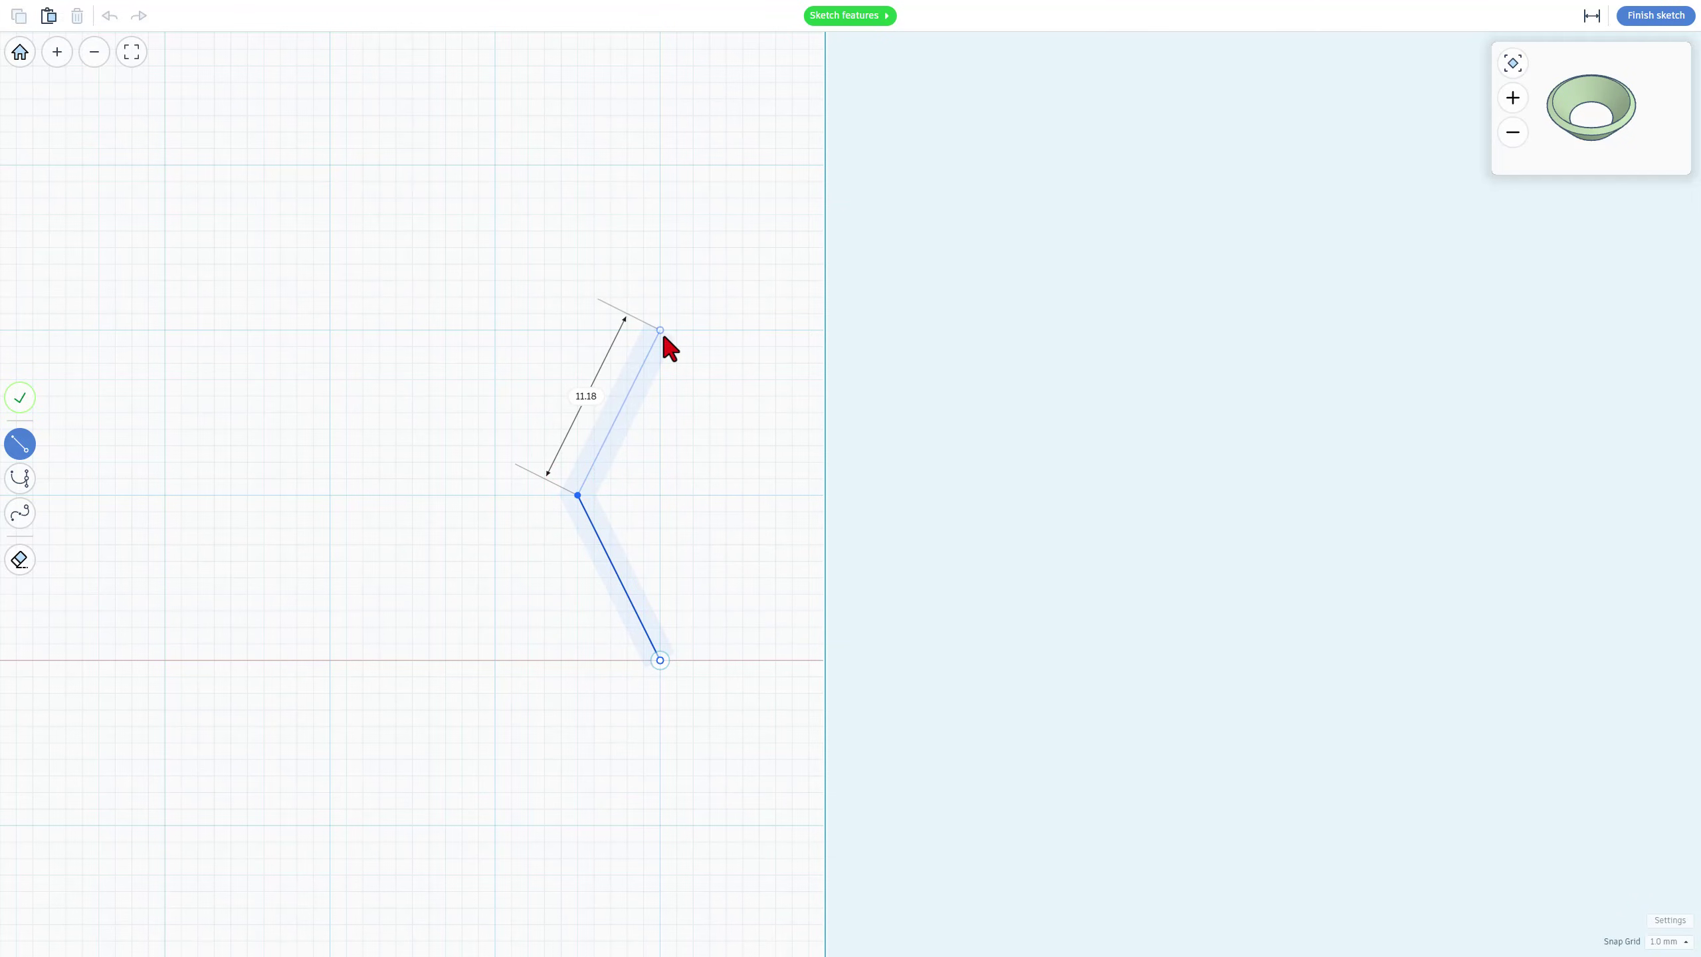
{"action": "left_click", "coordinate": [660, 330]}
{"action": "key", "text": "Escape"}
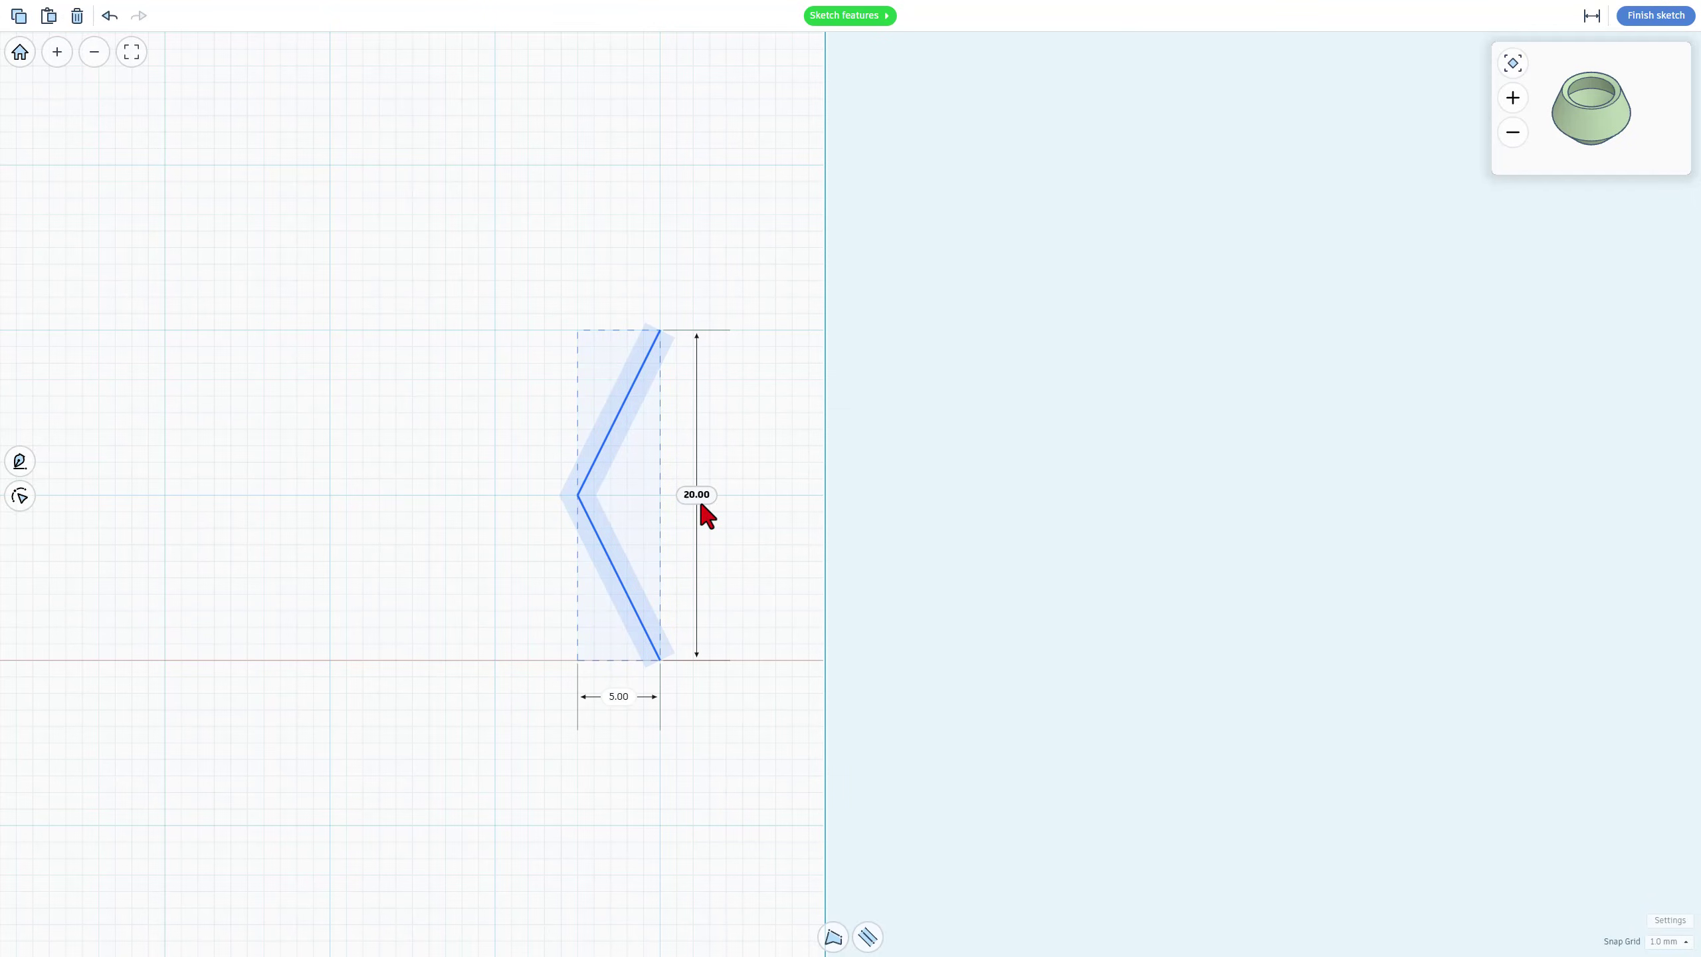
Duplicate the chevron in place and nudge the copy about 6 mm to the left
{"action": "left_click", "coordinate": [127, 529]}
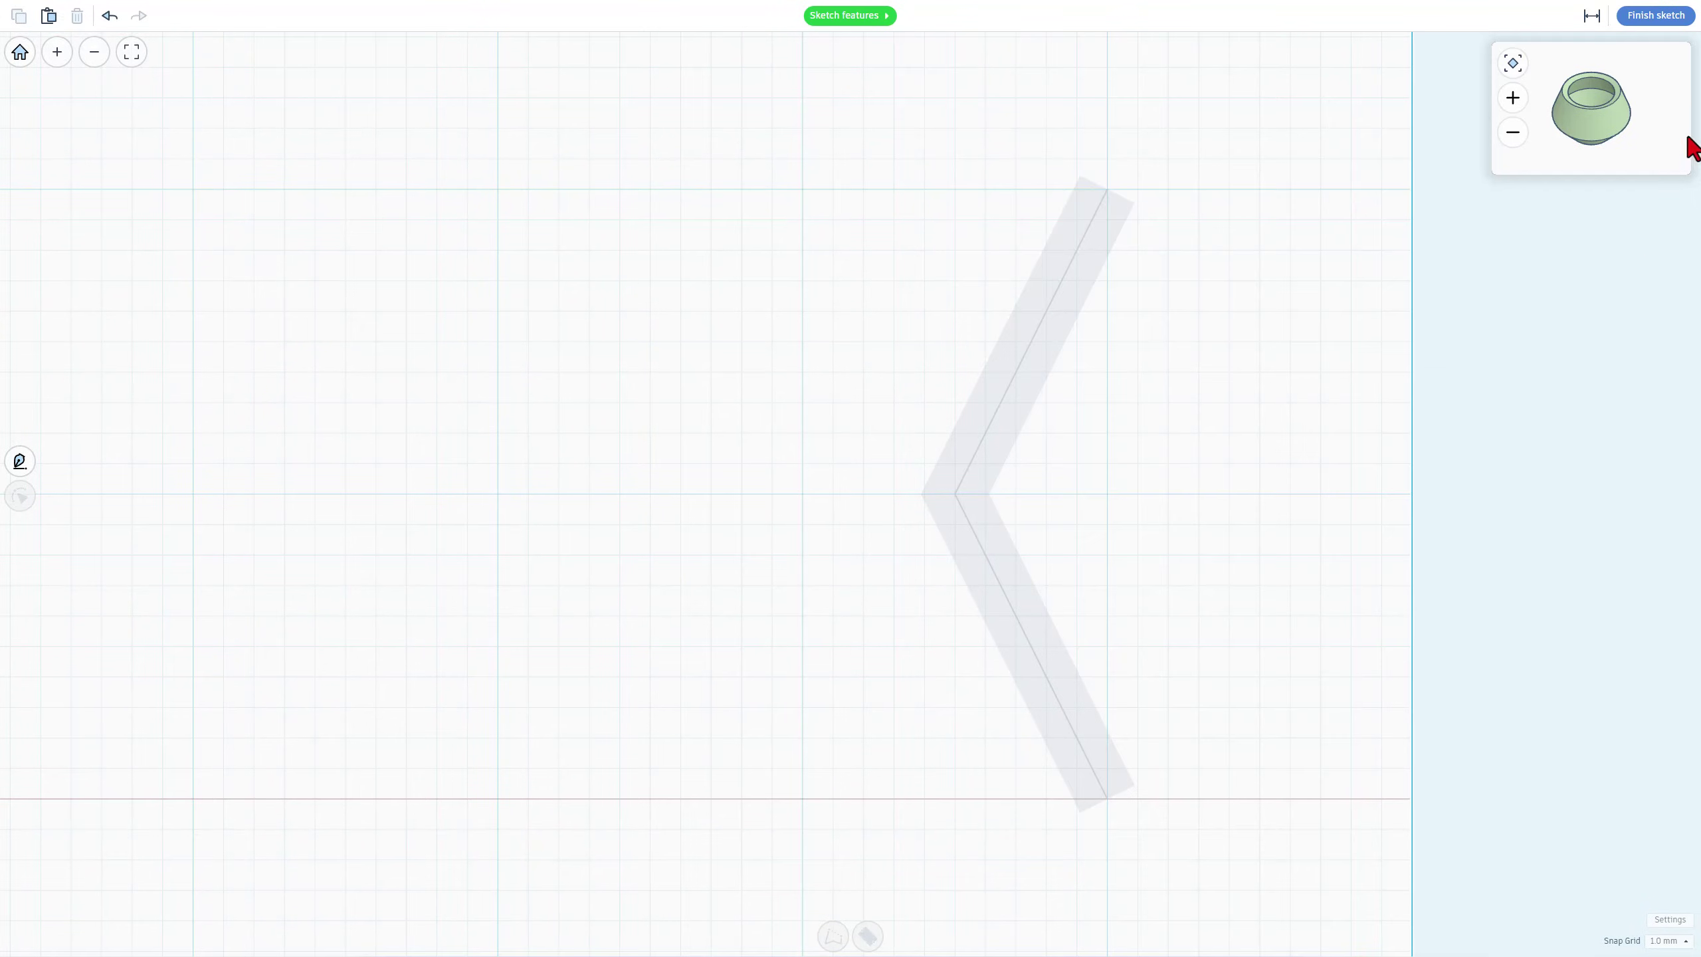
{"action": "left_click_drag", "start_coordinate": [1601, 123], "coordinate": [1613, 114]}
{"action": "left_click", "coordinate": [961, 493]}
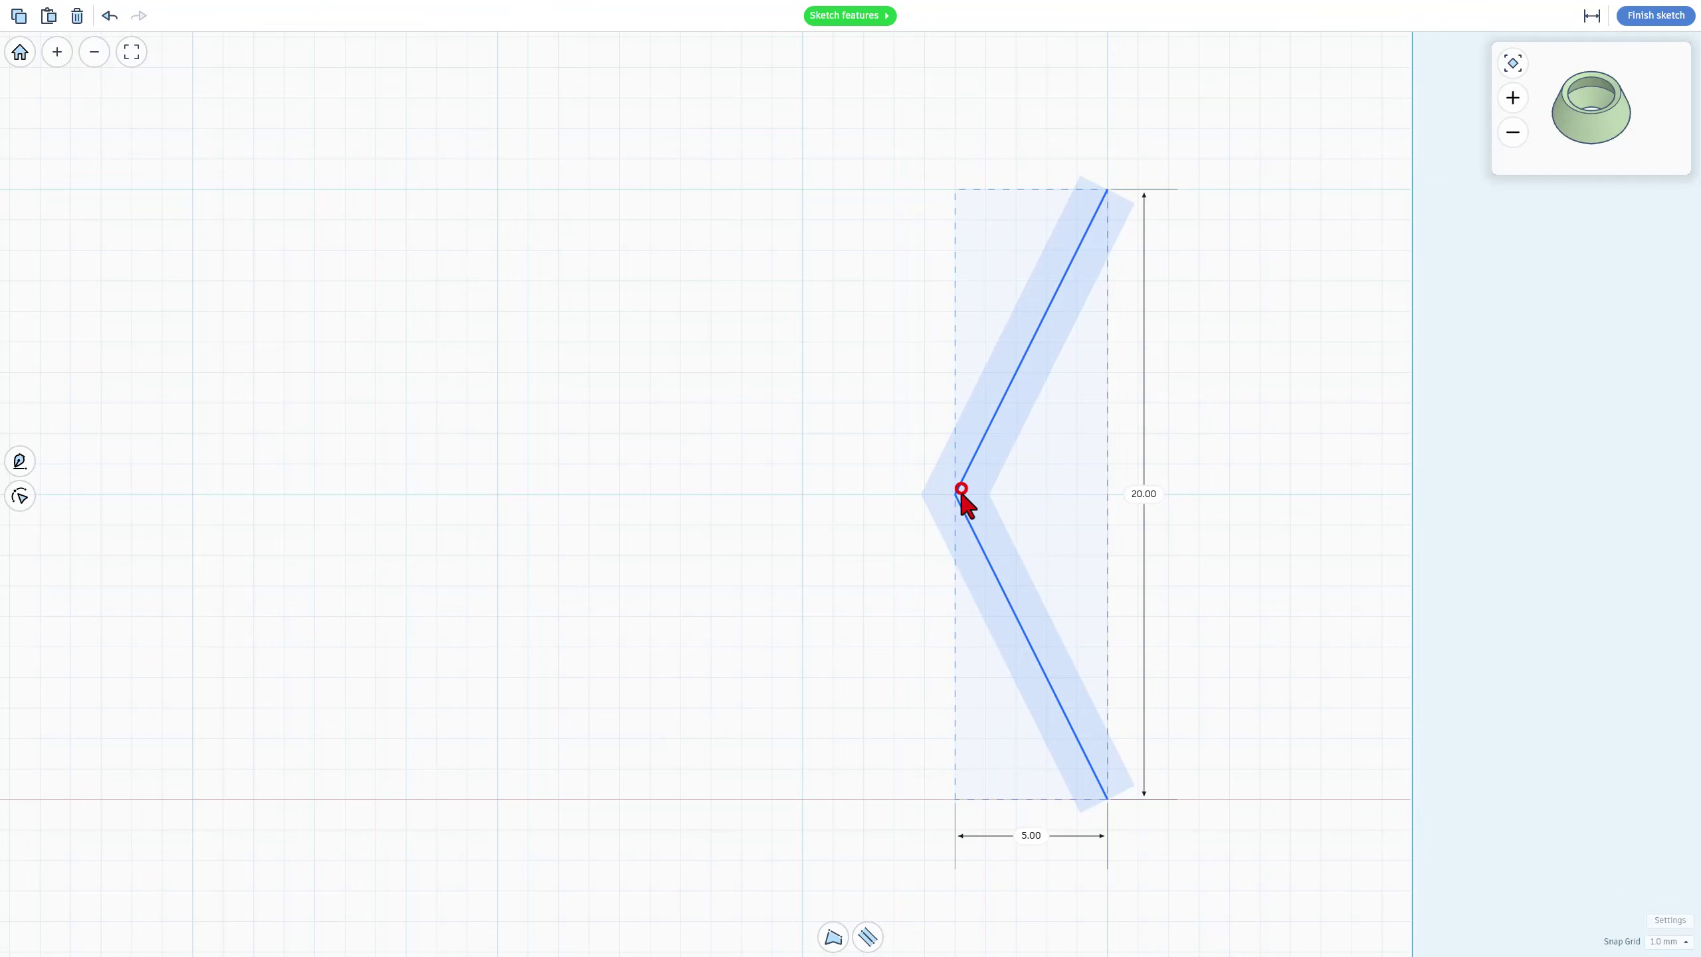
{"action": "key", "text": "ctrl+c"}
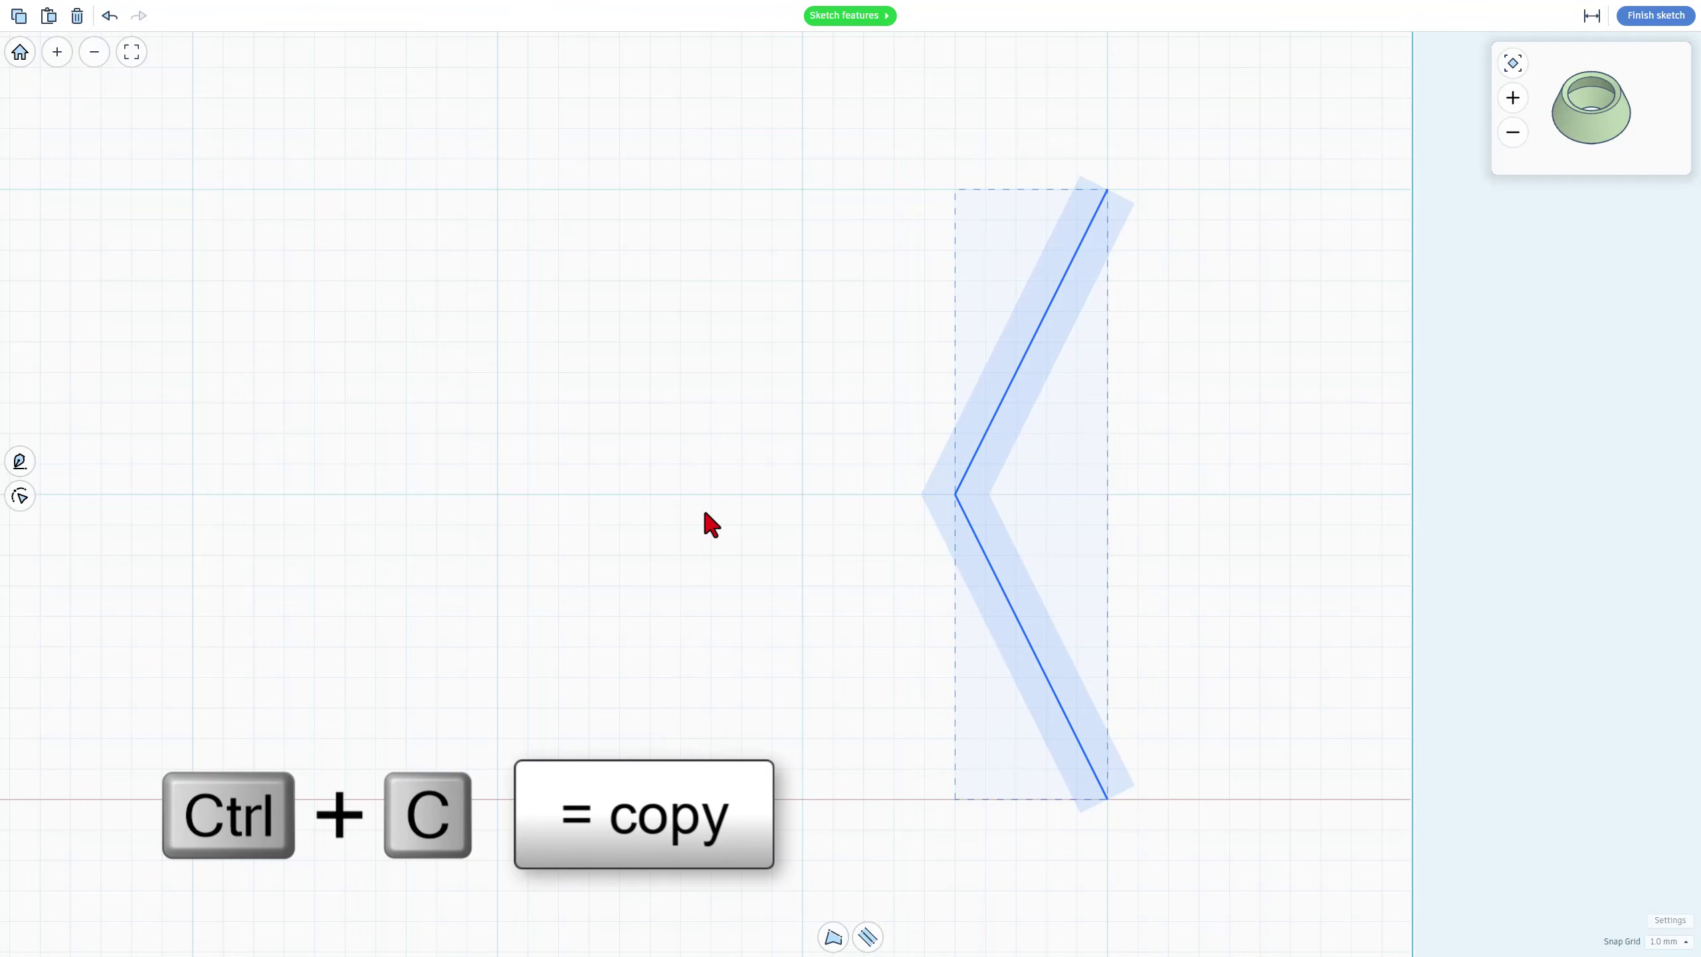
{"action": "key", "text": "ctrl+shift+v"}
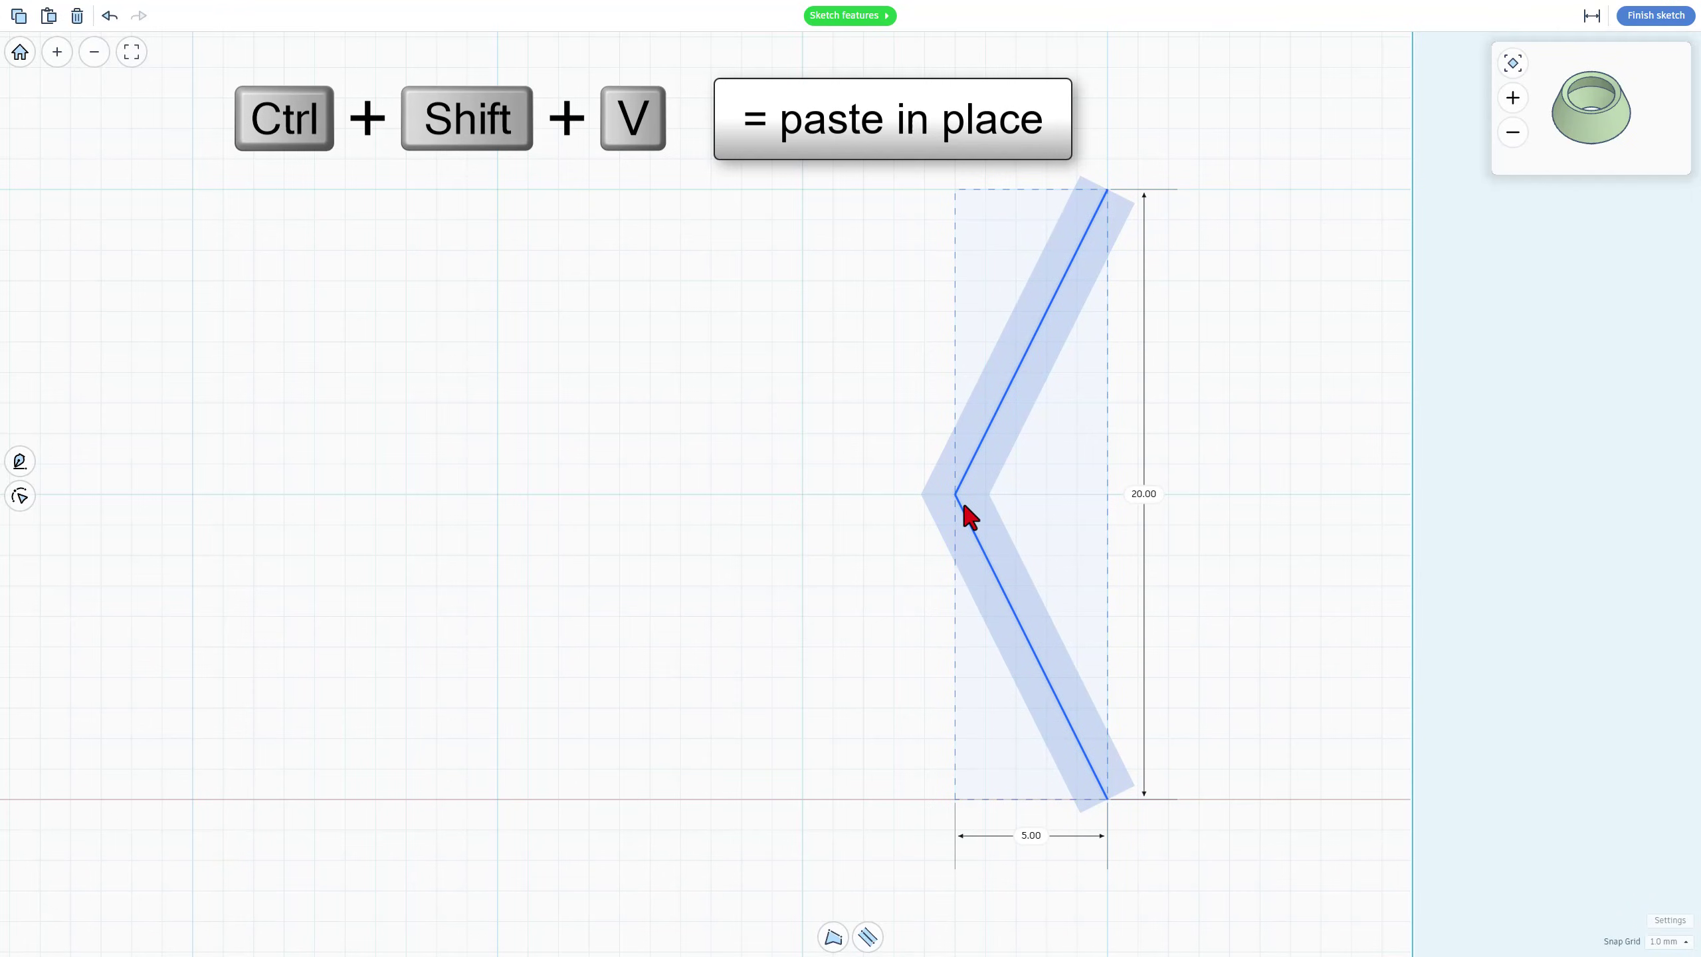
{"action": "key", "text": "Left"}
{"action": "key", "text": "Left"}
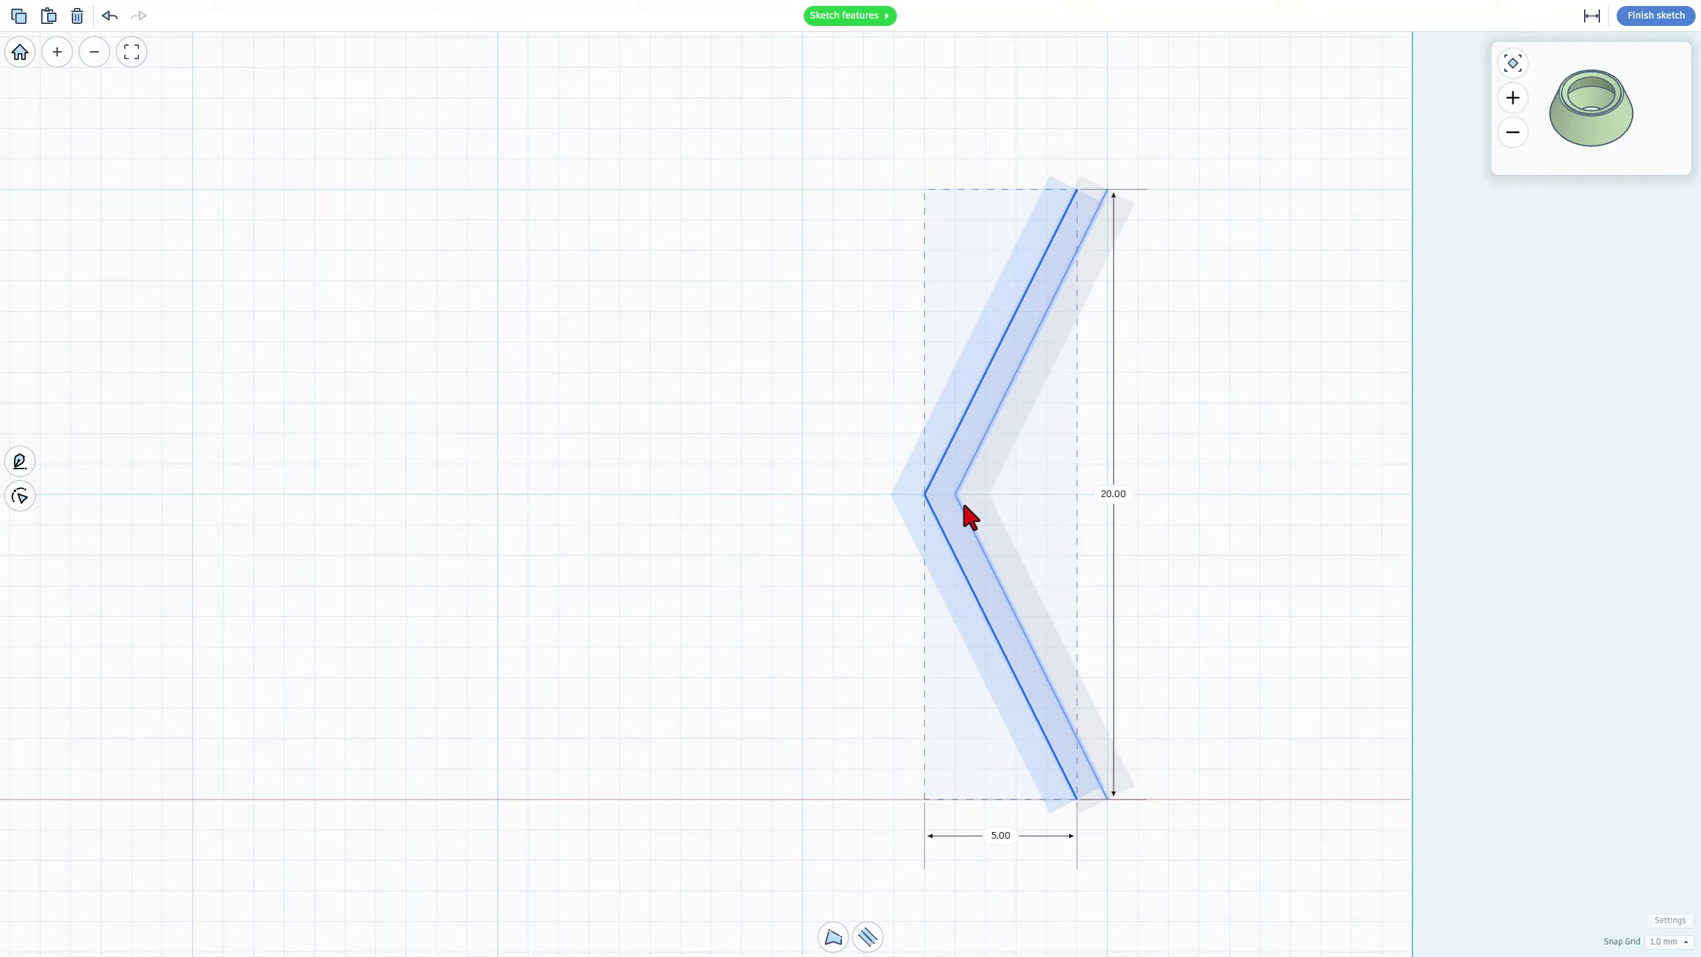
{"action": "key", "text": "Left"}
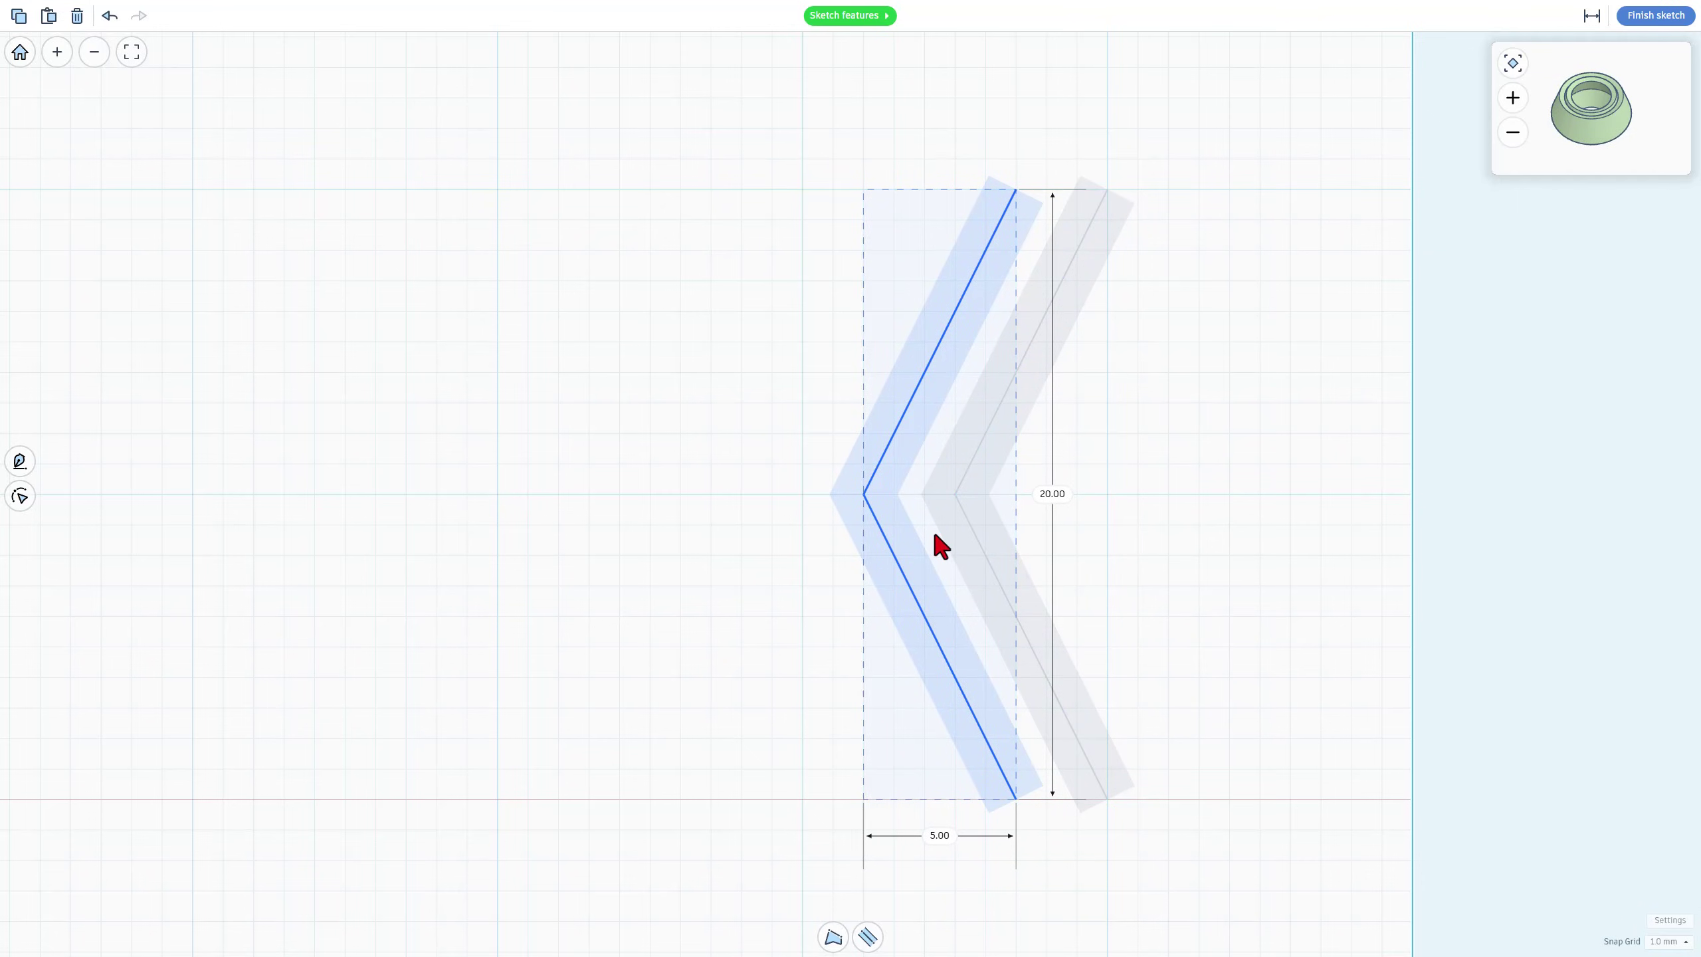
{"action": "key", "text": "Left"}
{"action": "key", "text": "Left"}
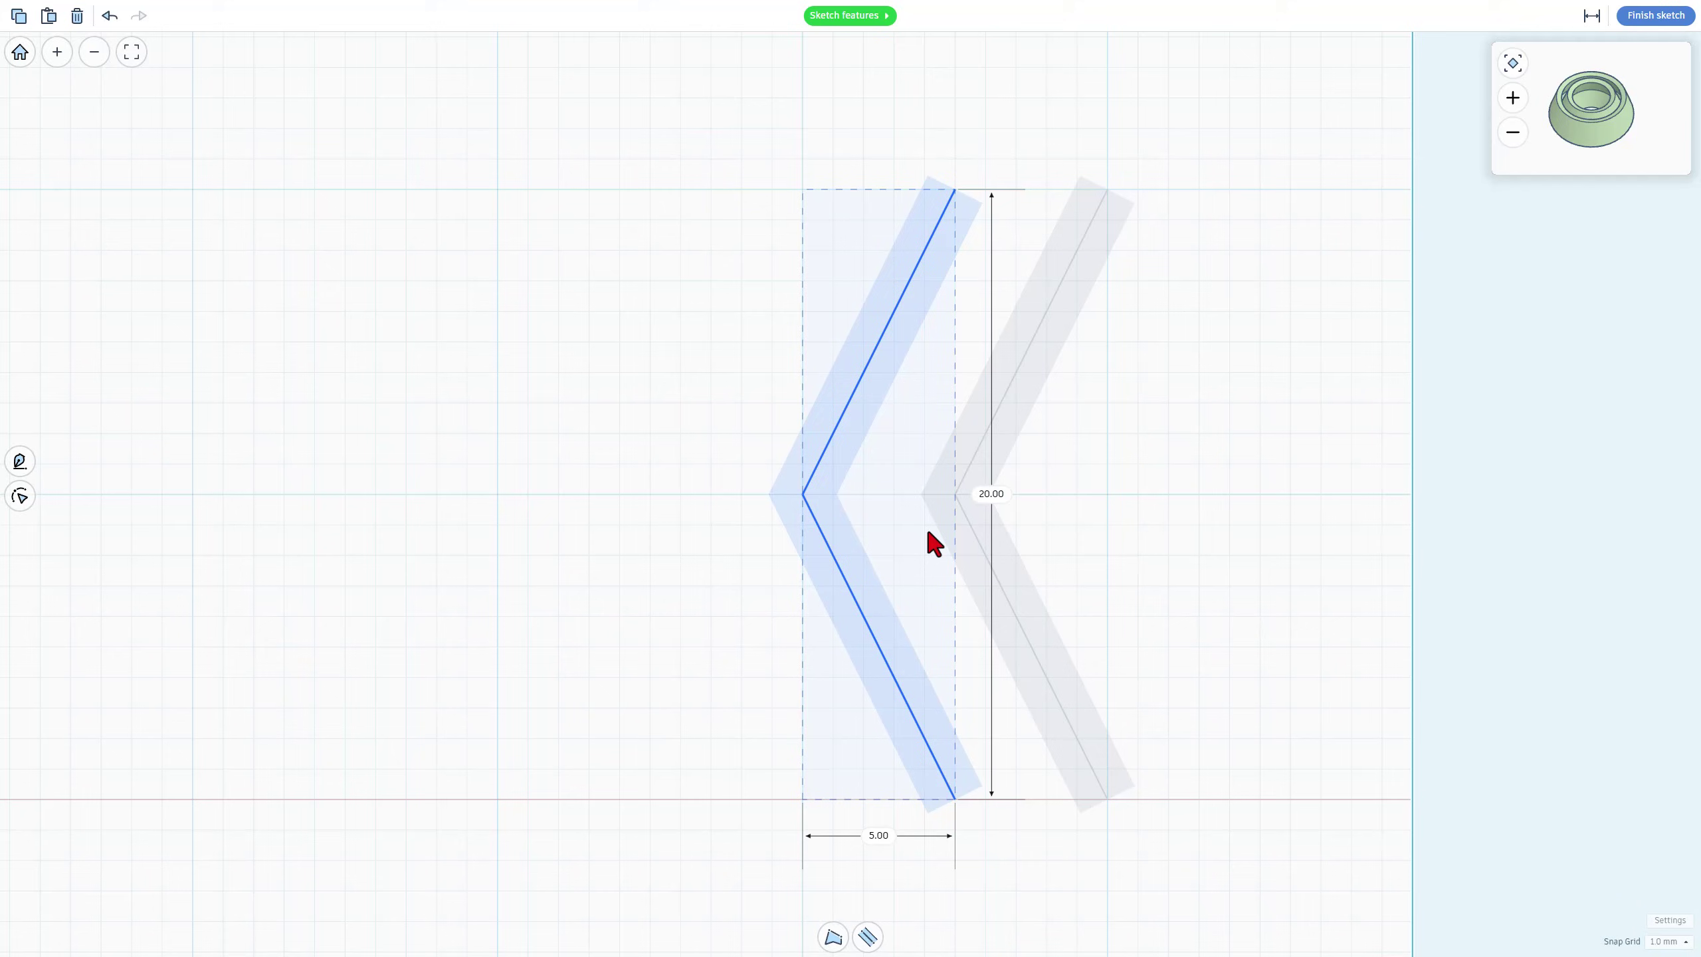
{"action": "key", "text": "Left"}
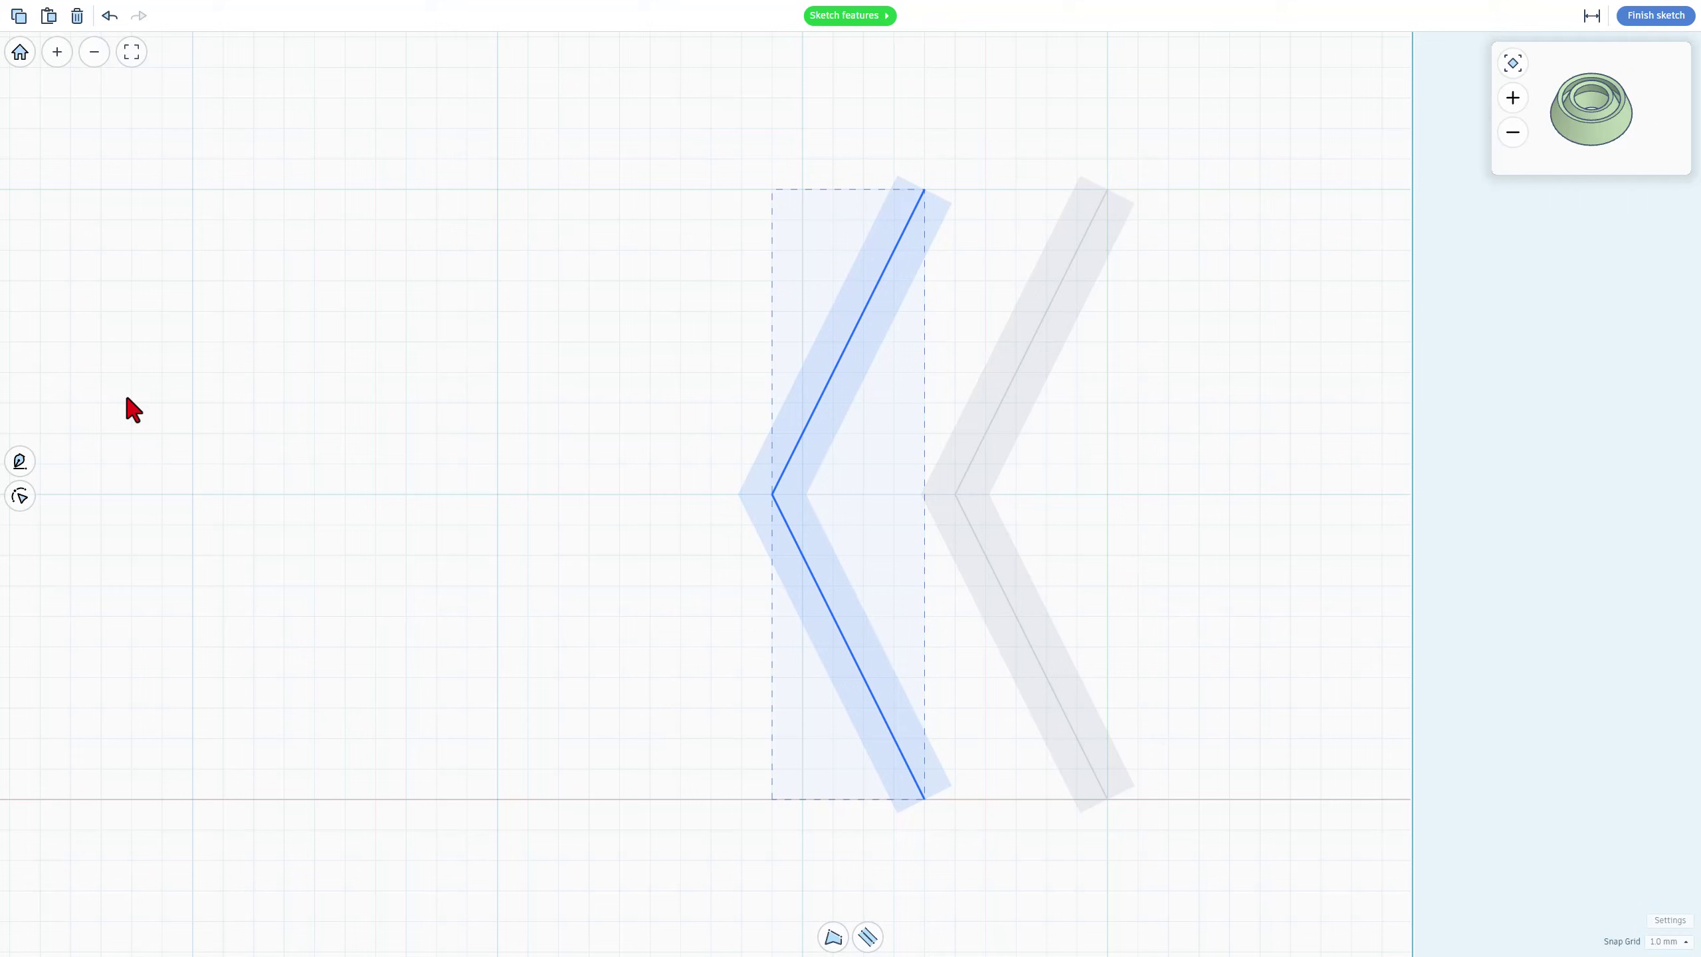
Paste a copy of both chevrons 12 mm left, then shift all four 2 mm right
{"action": "key", "text": "ctrl+c"}
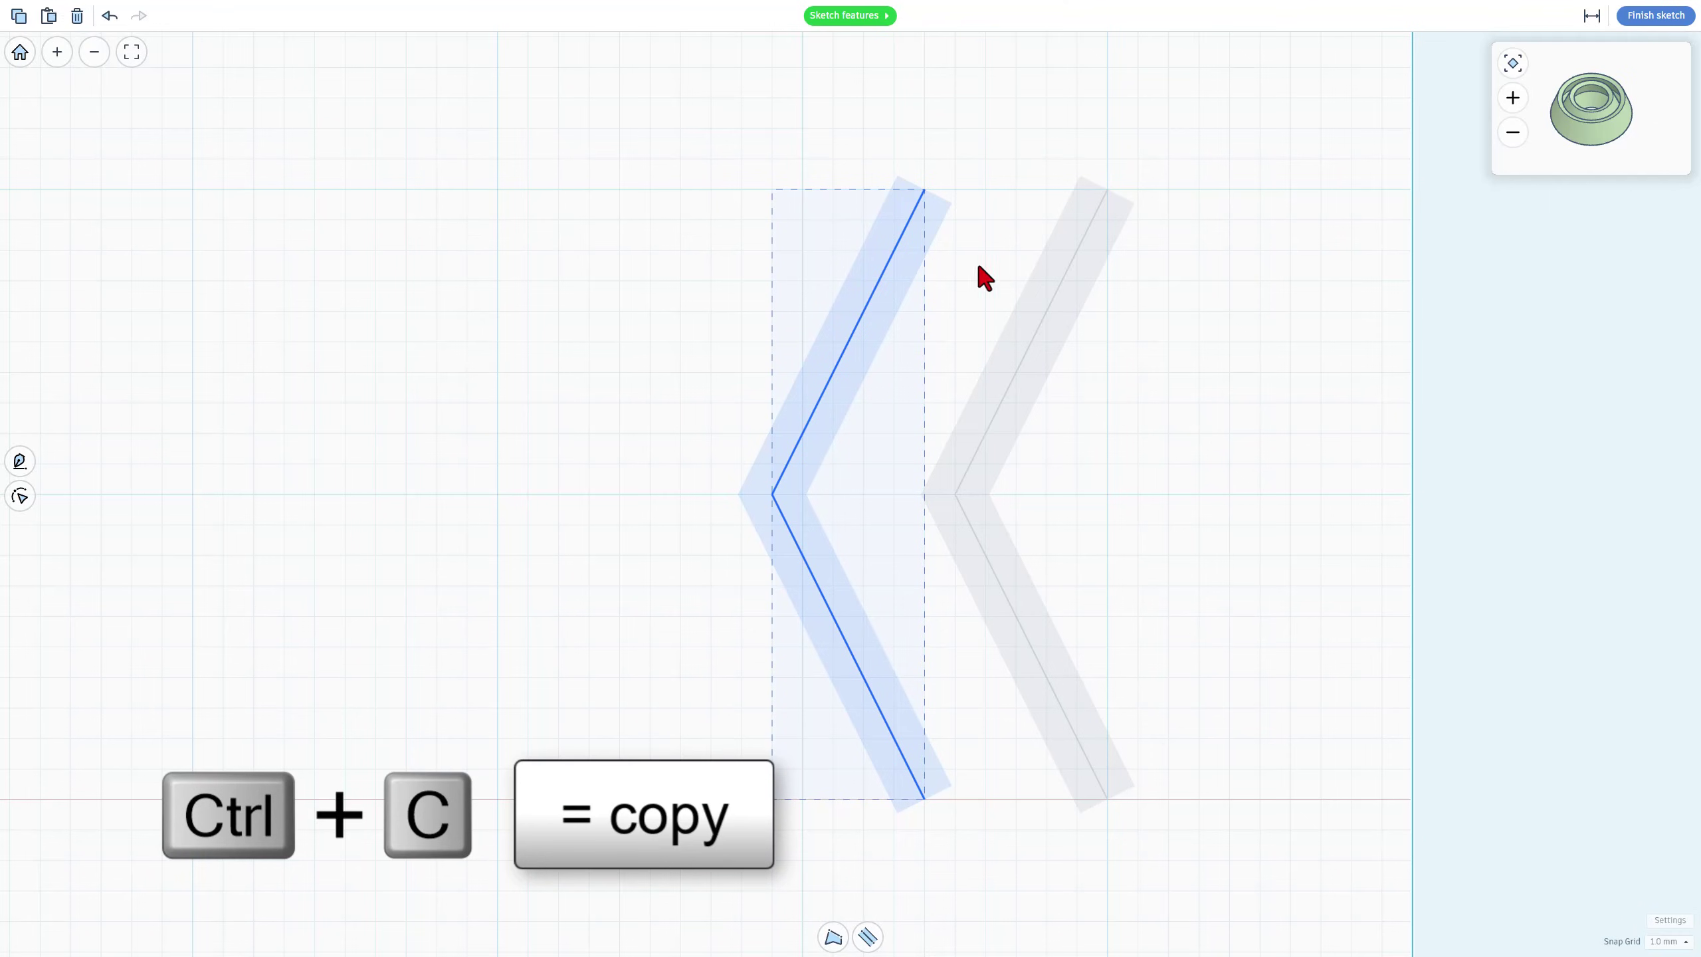
{"action": "left_click_drag", "start_coordinate": [678, 399], "coordinate": [1006, 563]}
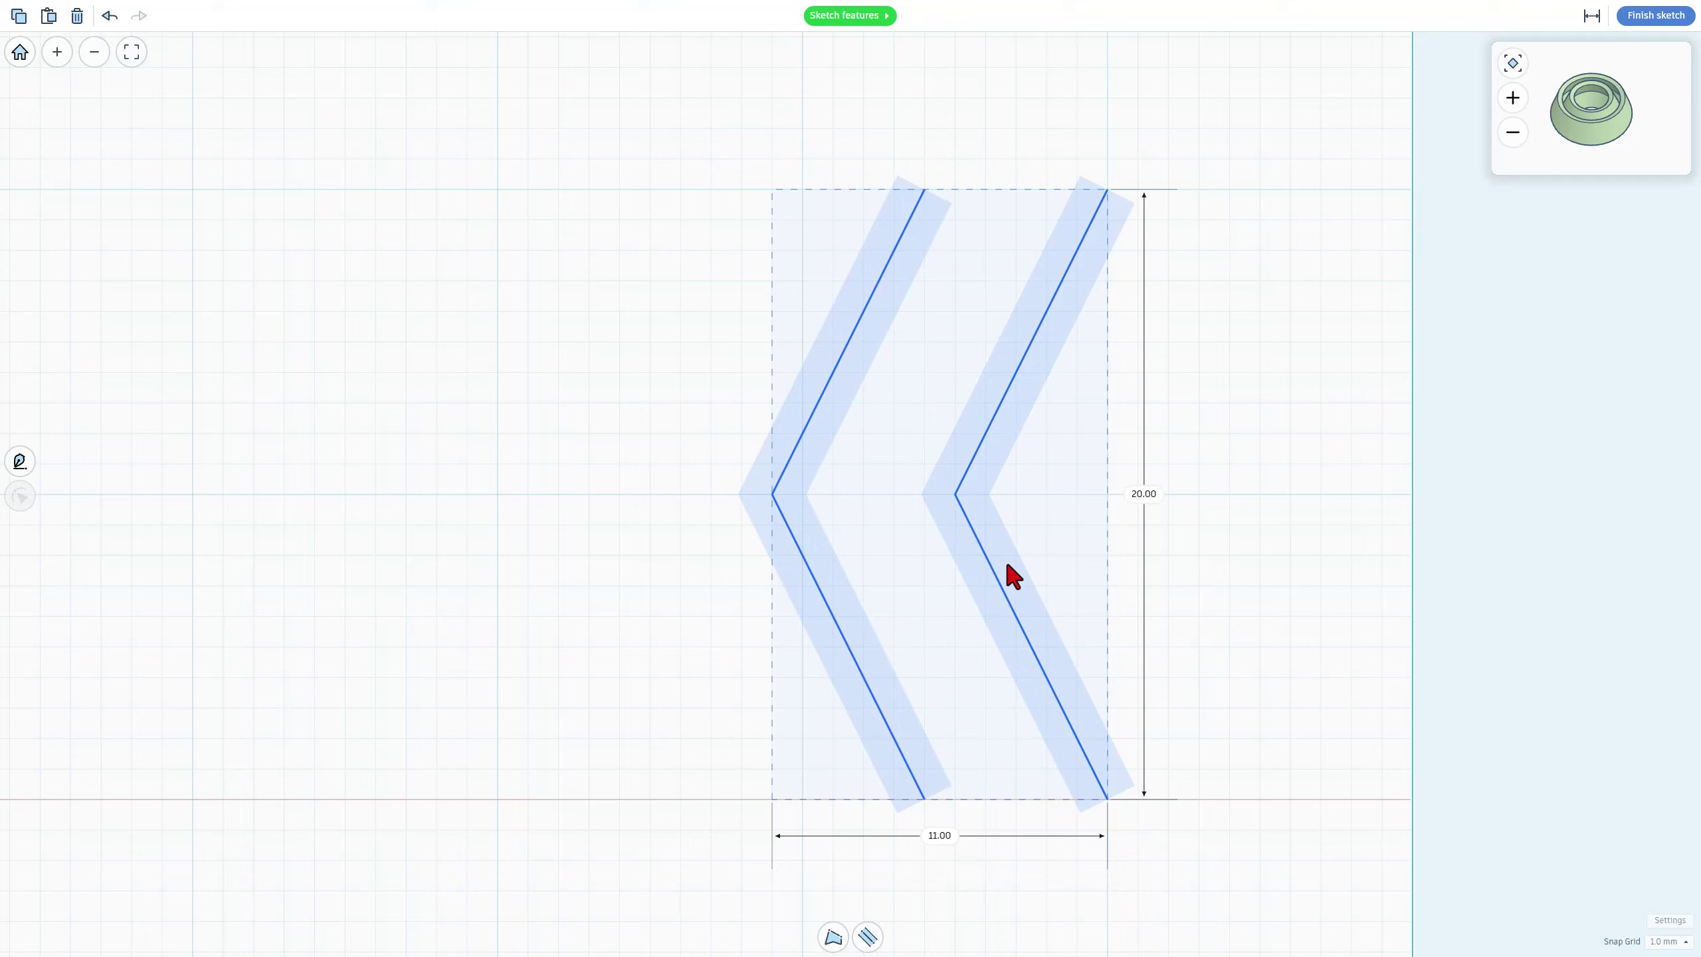
{"action": "key", "text": "ctrl+shift+v"}
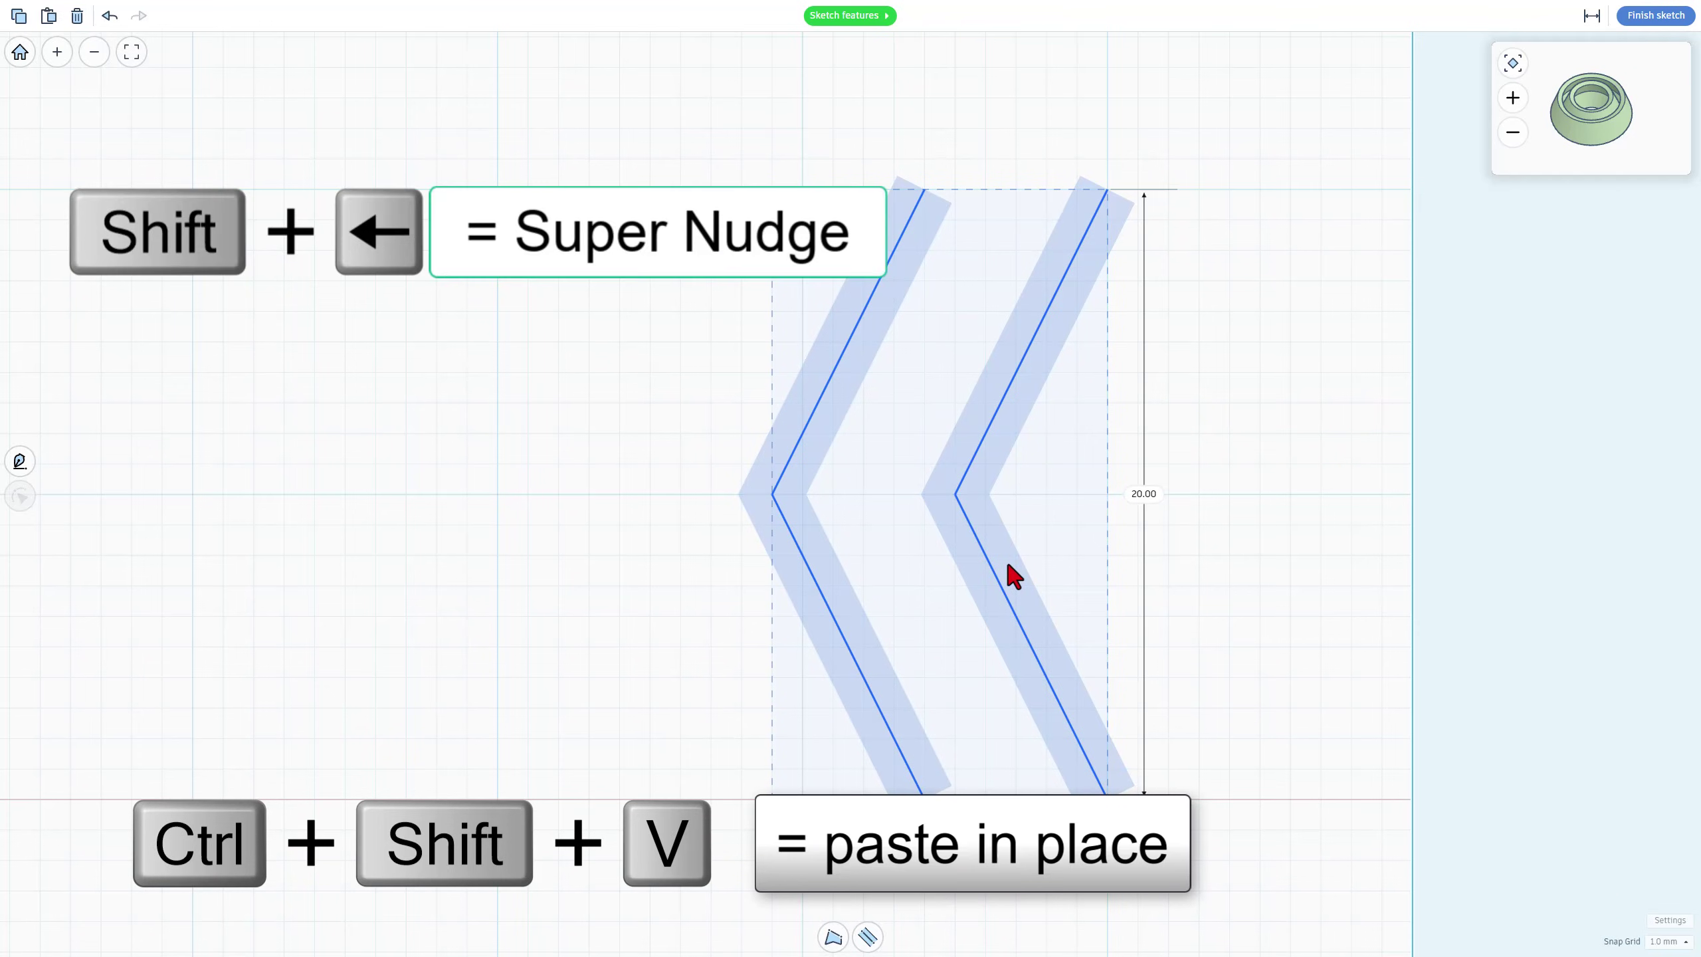
{"action": "key", "text": "shift+Left"}
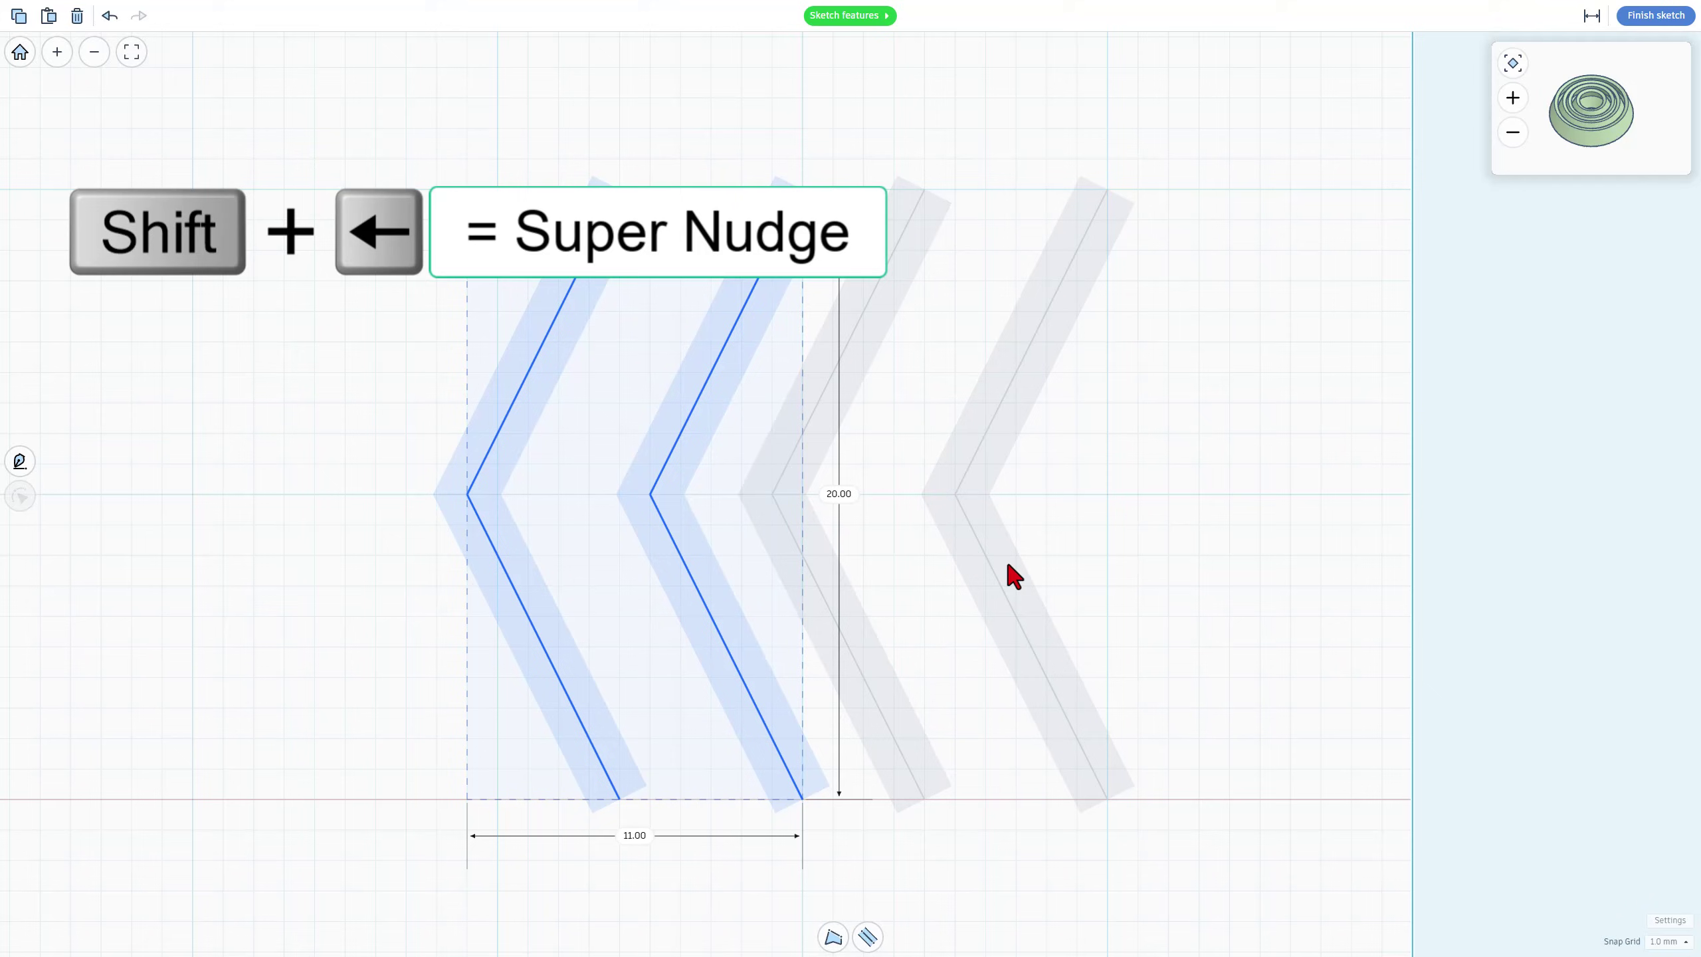
{"action": "key", "text": "shift+Left"}
{"action": "key", "text": "shift+Left"}
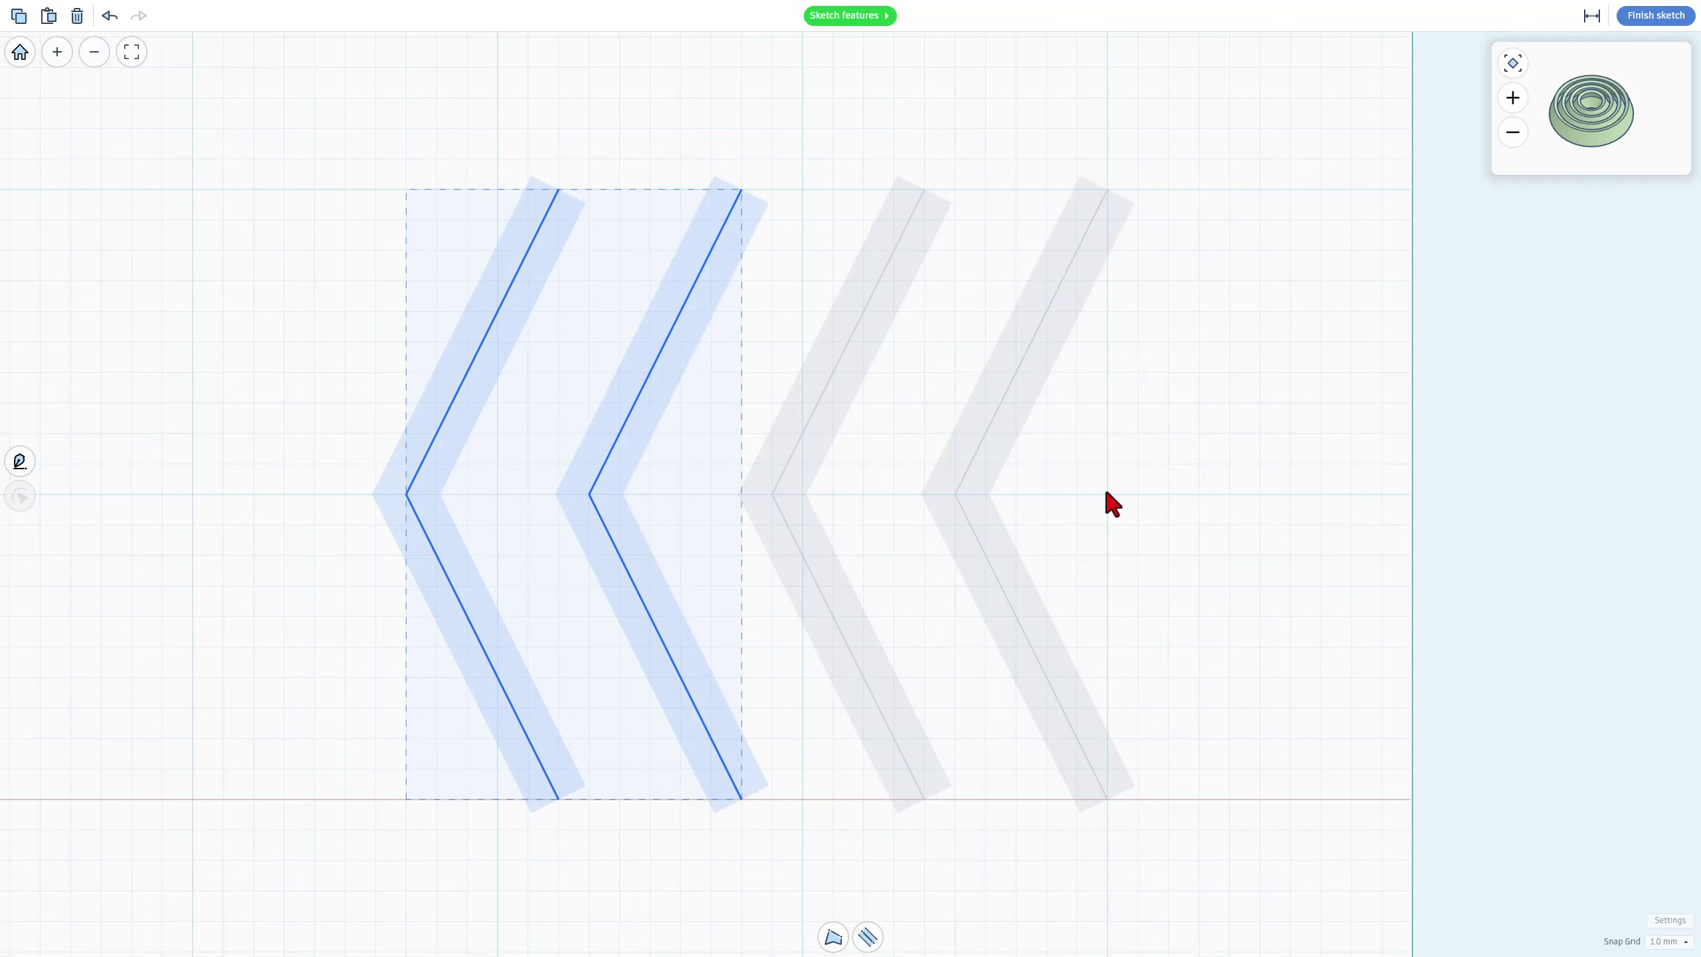
{"action": "left_click_drag", "start_coordinate": [243, 446], "coordinate": [1044, 594]}
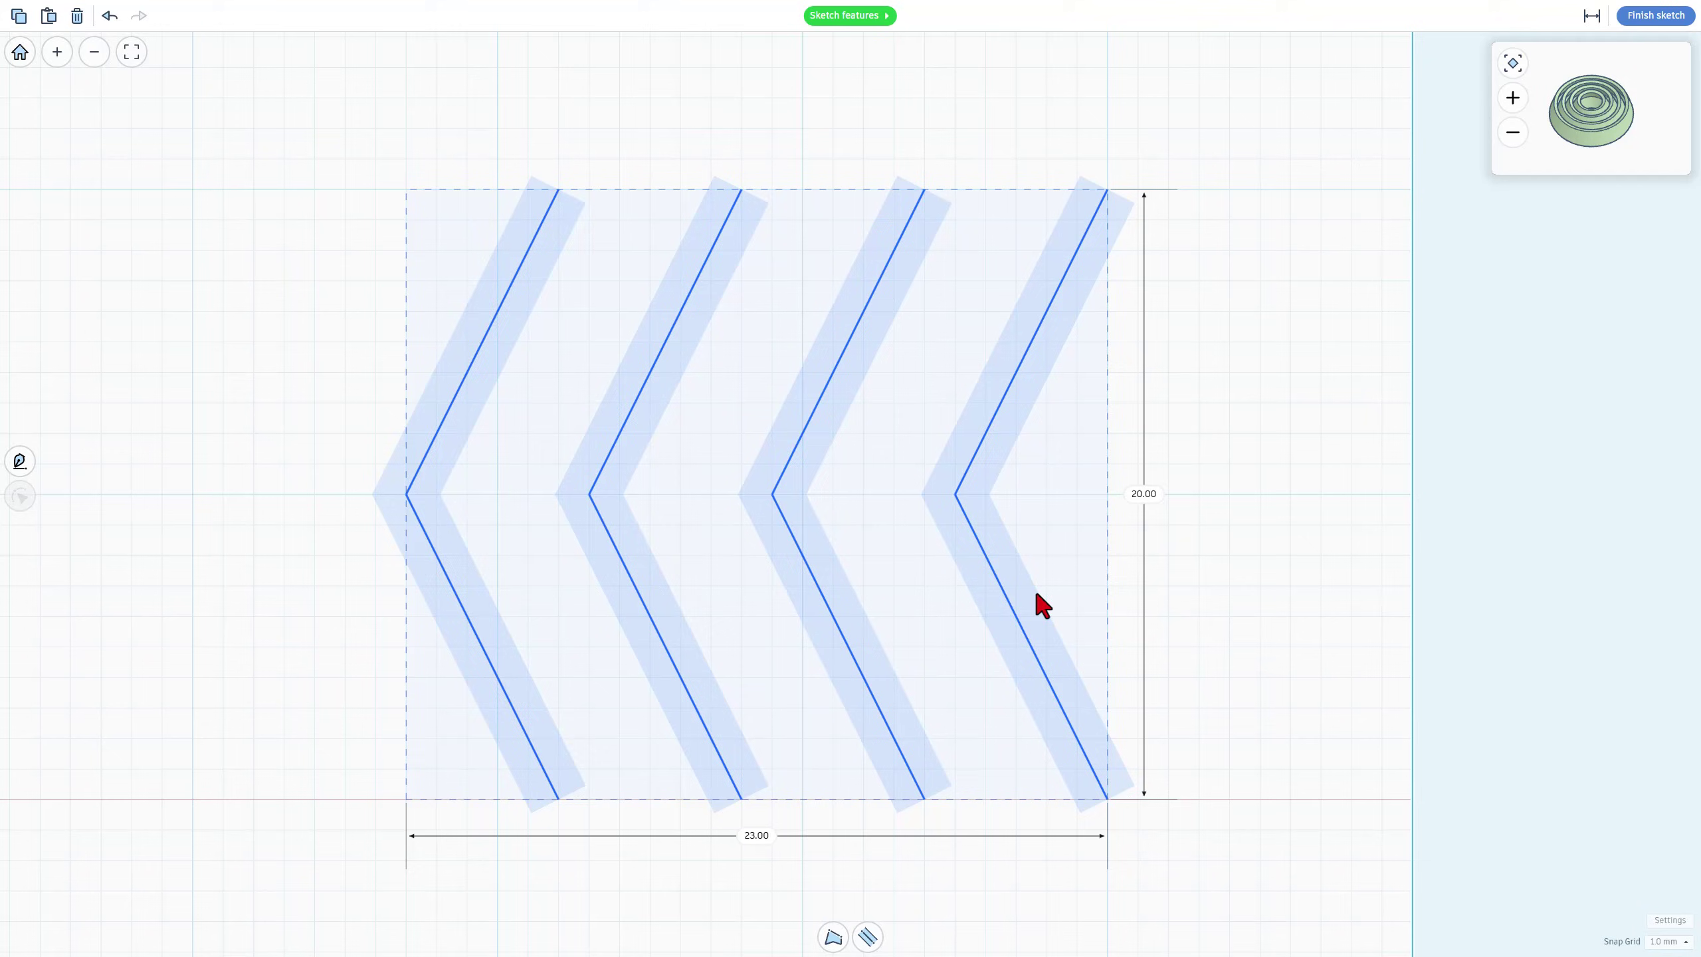
{"action": "key", "text": "Right"}
{"action": "key", "text": "Right"}
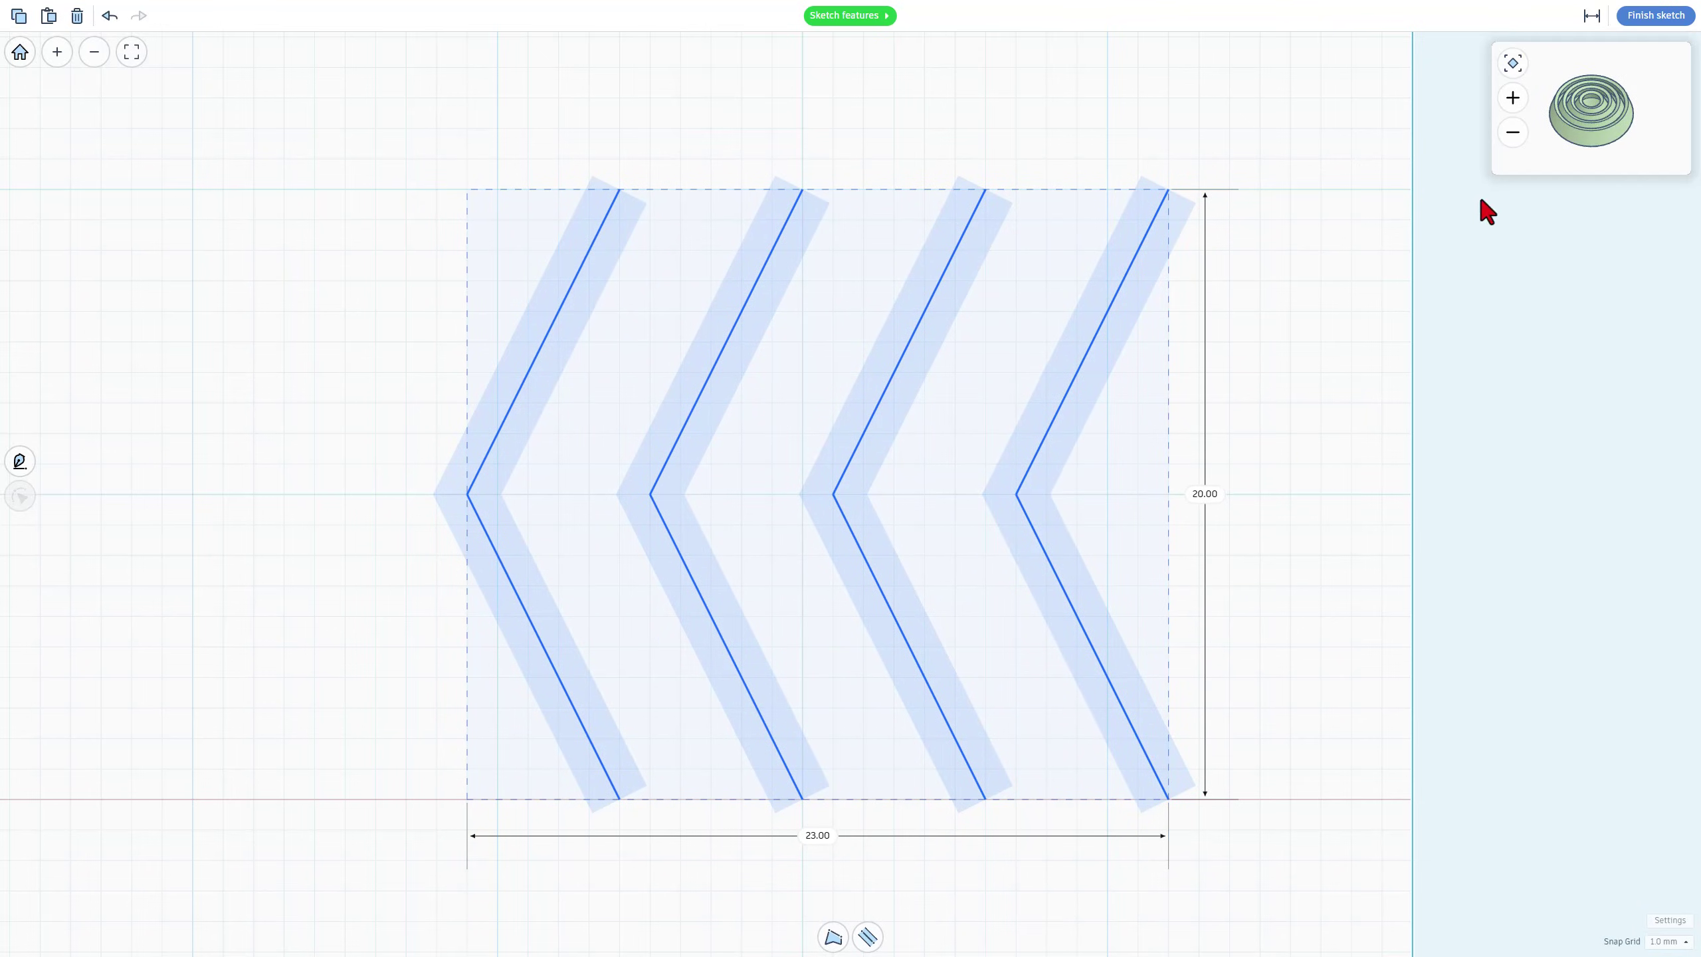
{"action": "left_click", "coordinate": [1082, 462]}
Finish the sketch and set the revolve to 4 sides with a 45° start angle
{"action": "left_click", "coordinate": [1654, 15]}
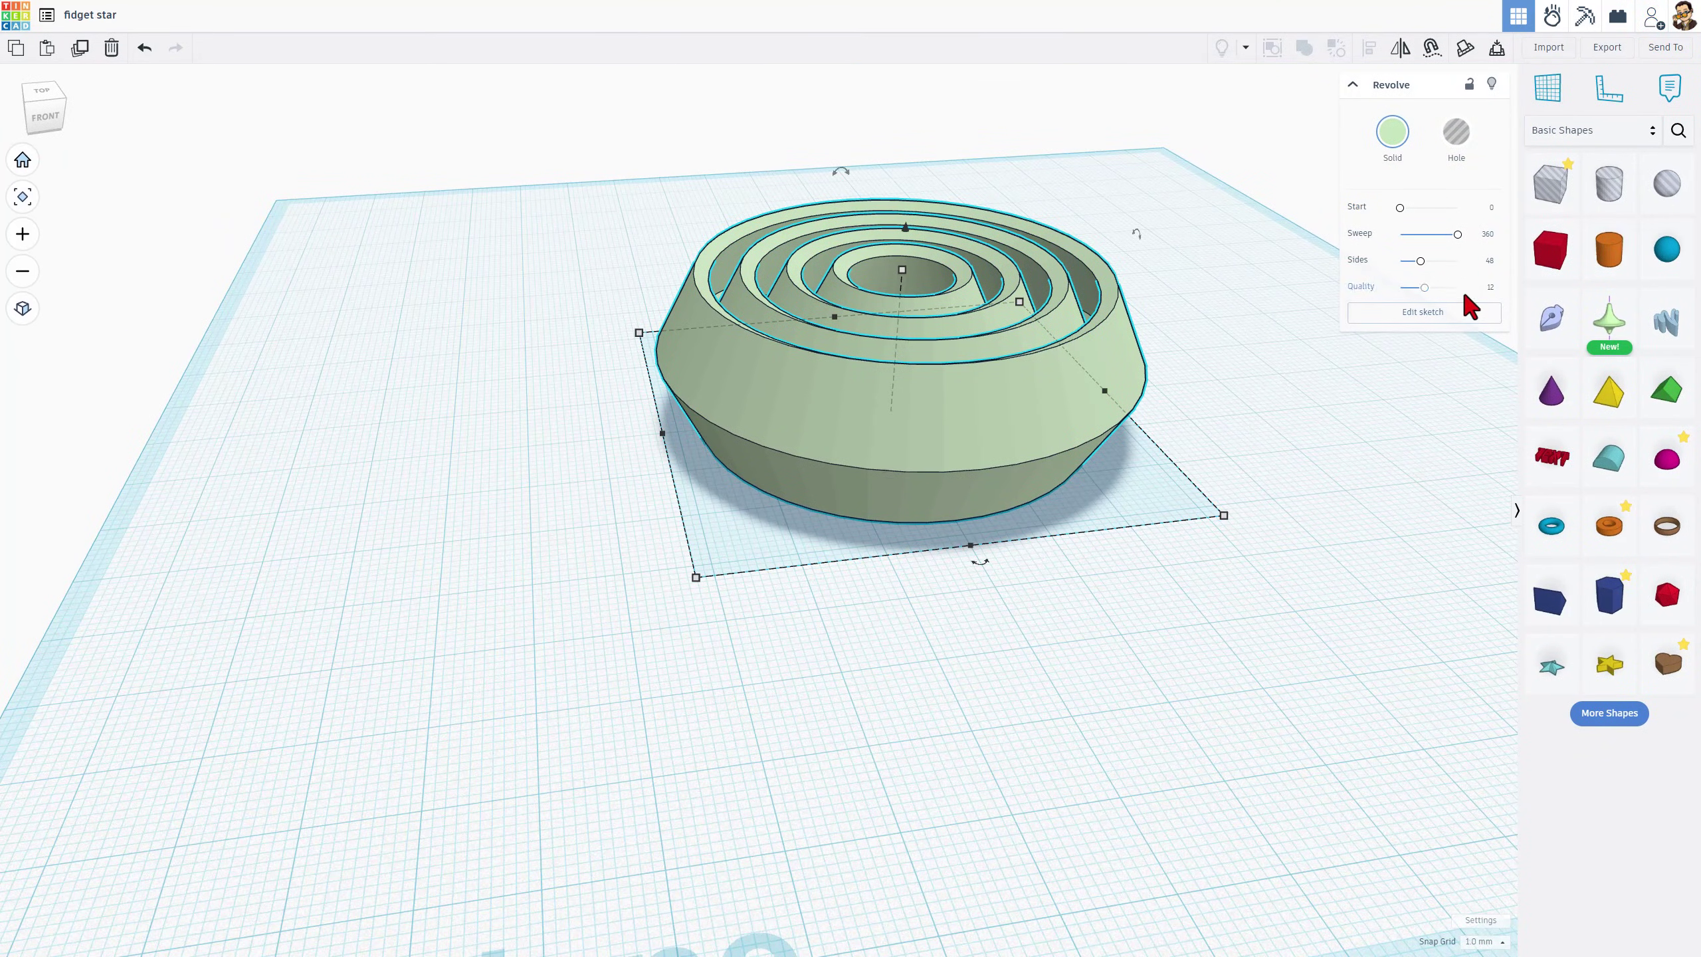
{"action": "left_click", "coordinate": [1486, 261]}
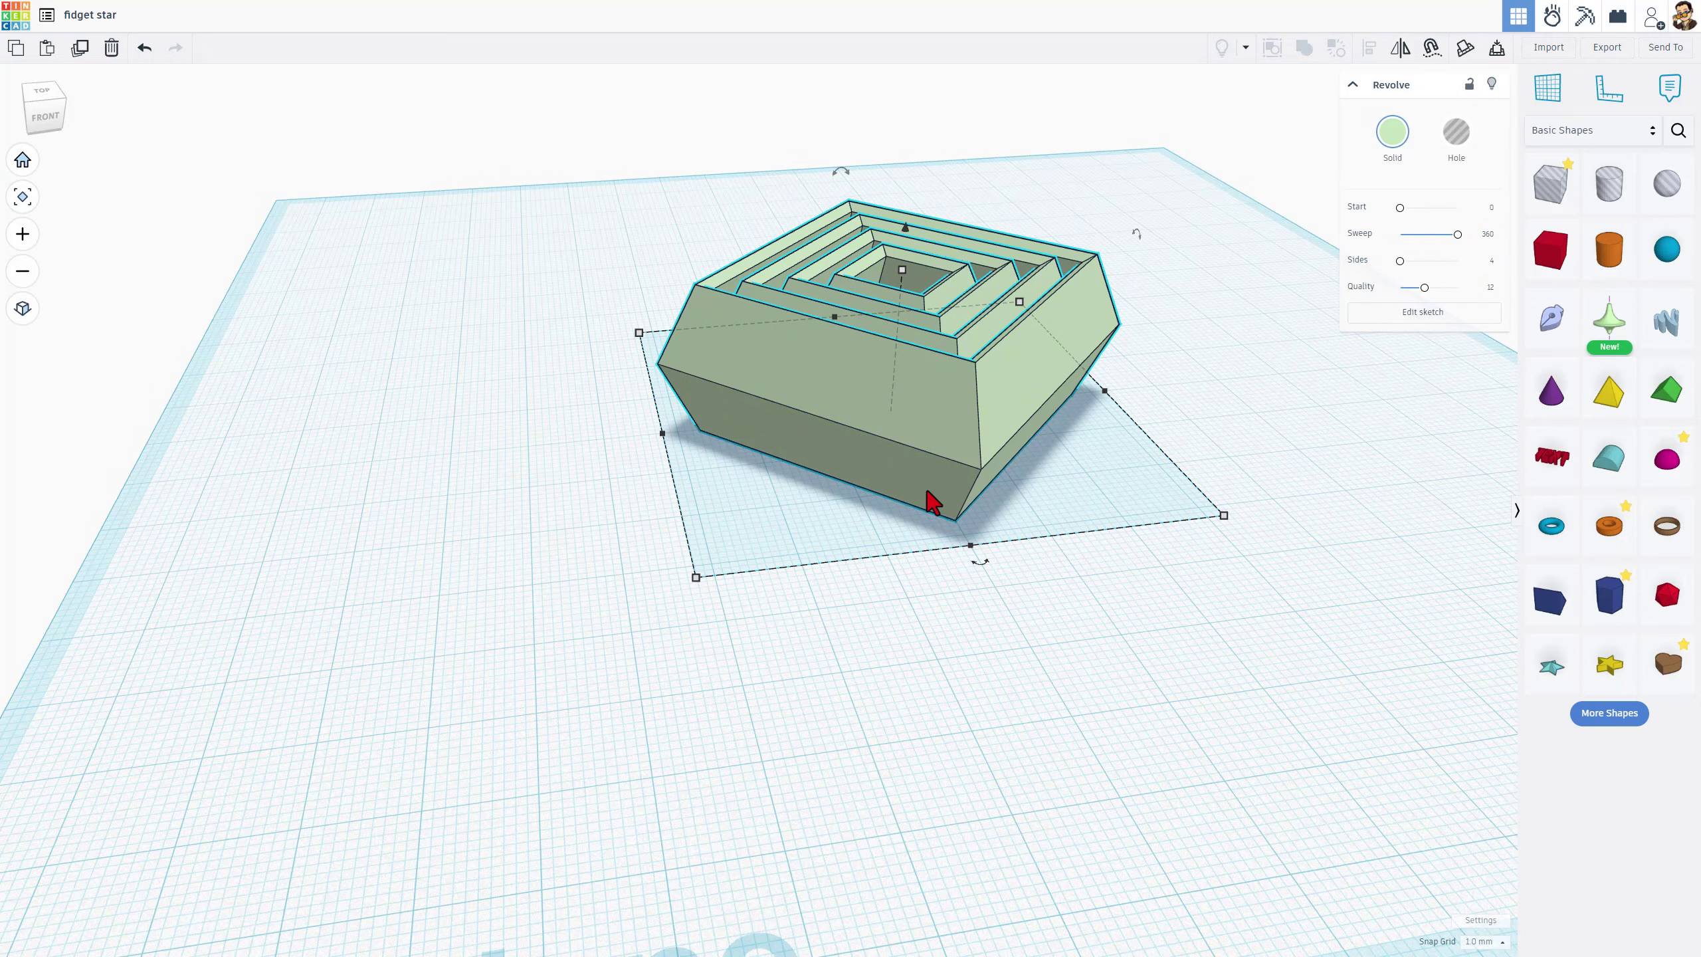
{"action": "left_click", "coordinate": [1492, 209]}
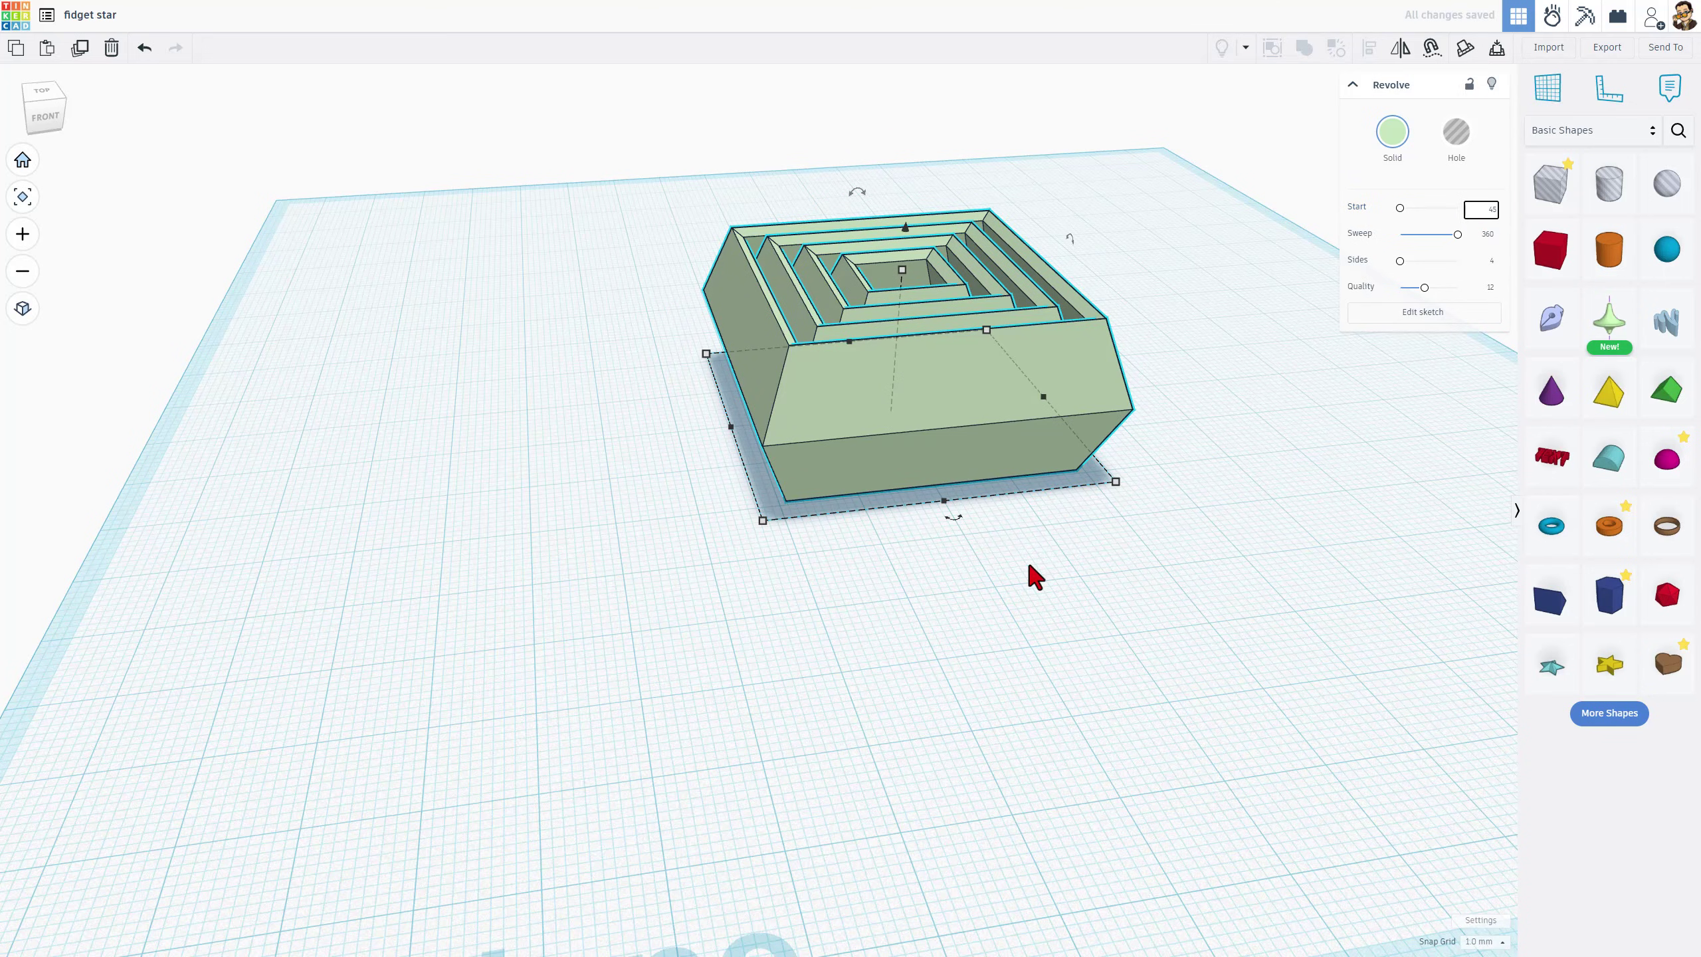
{"action": "mouse_move", "coordinate": [1043, 573]}
{"action": "right_mouse_down"}
{"action": "mouse_move", "coordinate": [1089, 589]}
{"action": "mouse_move", "coordinate": [1019, 593]}
{"action": "right_mouse_up"}
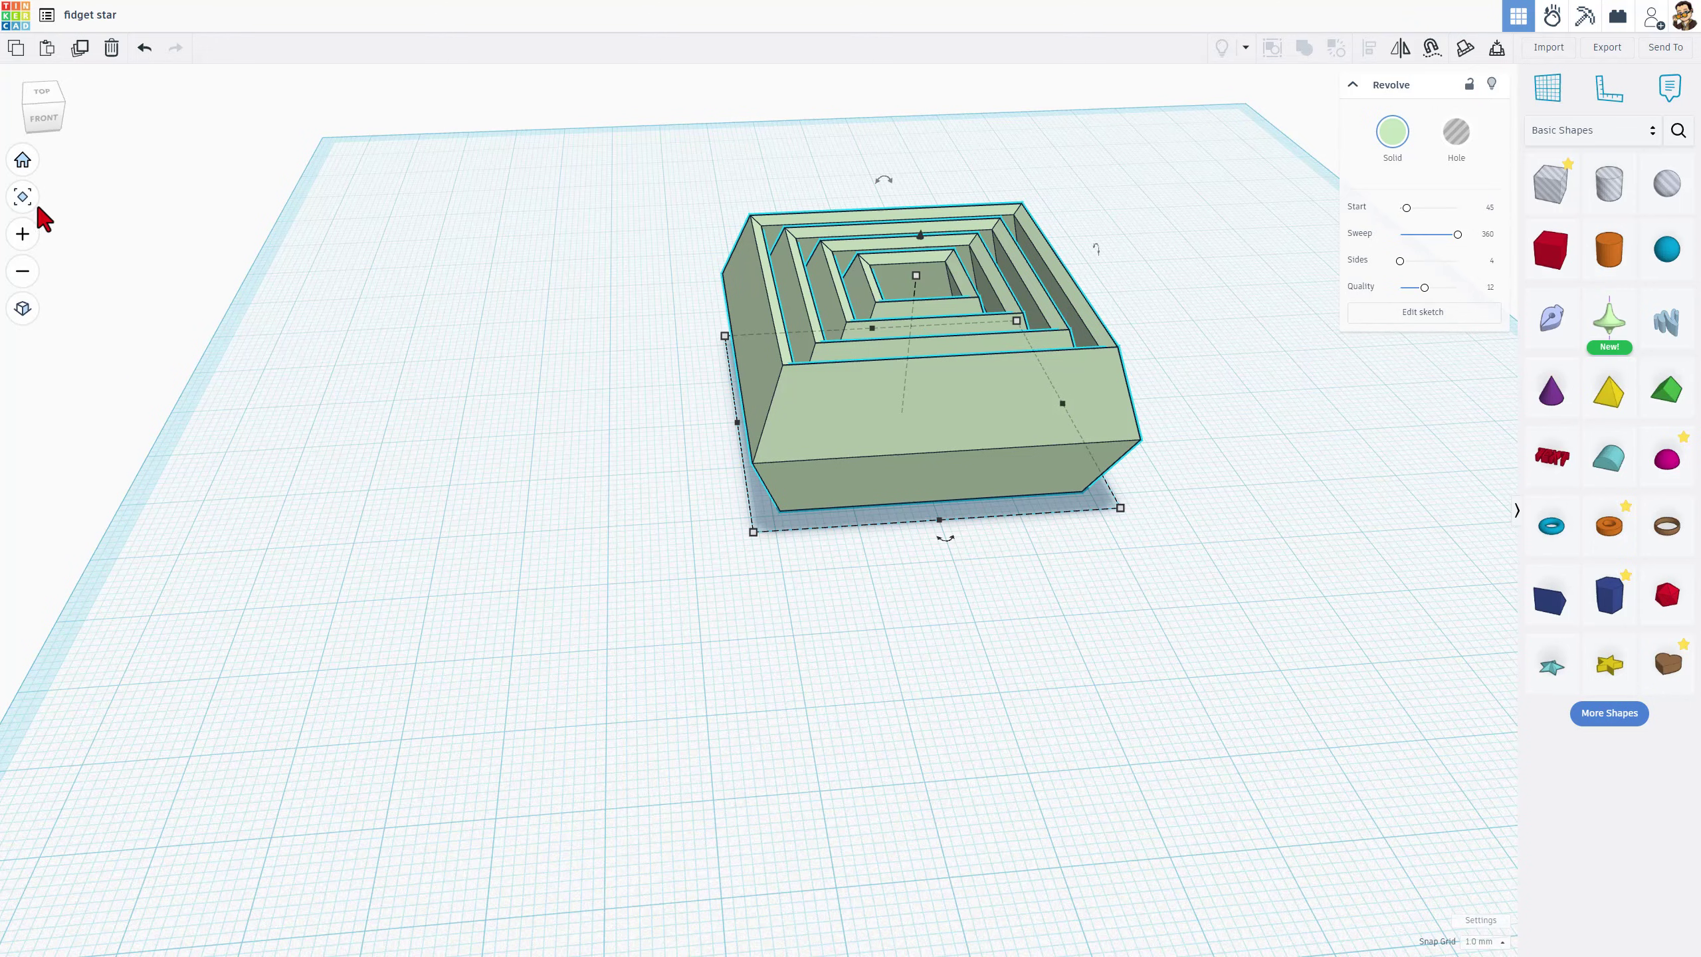
Switch to the top view, fit the square, and place a new sketch shape over it
{"action": "left_click", "coordinate": [42, 92]}
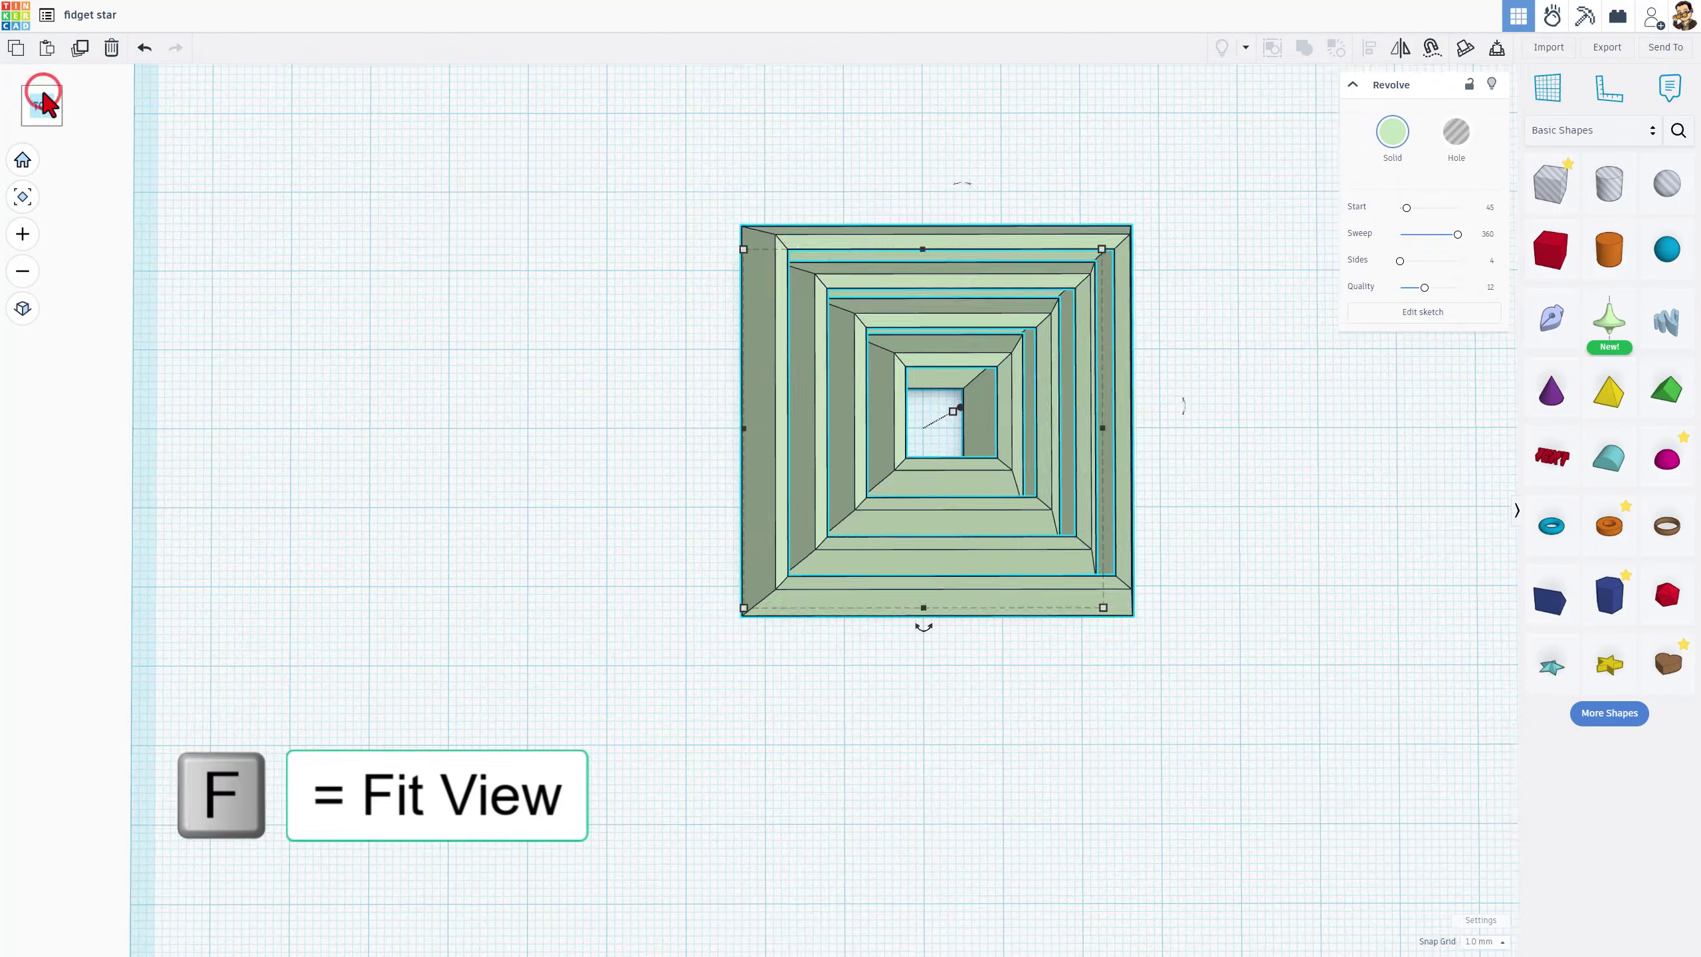
{"action": "key", "text": "f"}
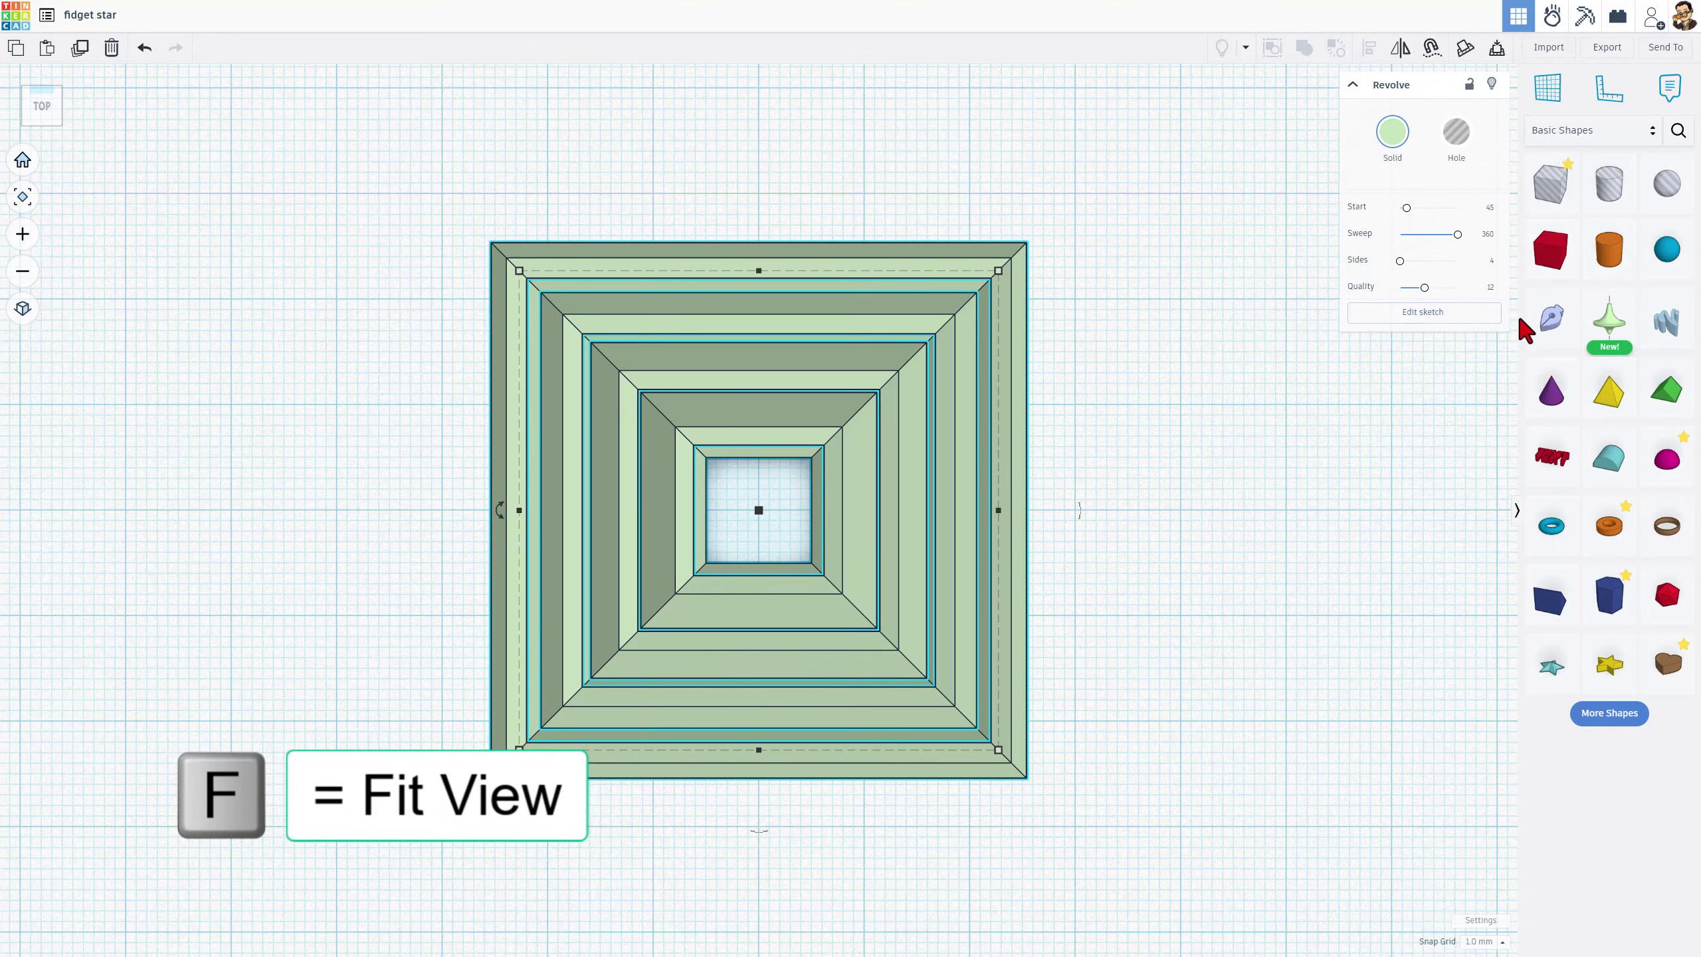
{"action": "mouse_move", "coordinate": [1552, 334]}
{"action": "left_mouse_down"}
{"action": "mouse_move", "coordinate": [1264, 373]}
{"action": "mouse_move", "coordinate": [801, 486]}
{"action": "mouse_move", "coordinate": [755, 517]}
{"action": "left_mouse_up"}
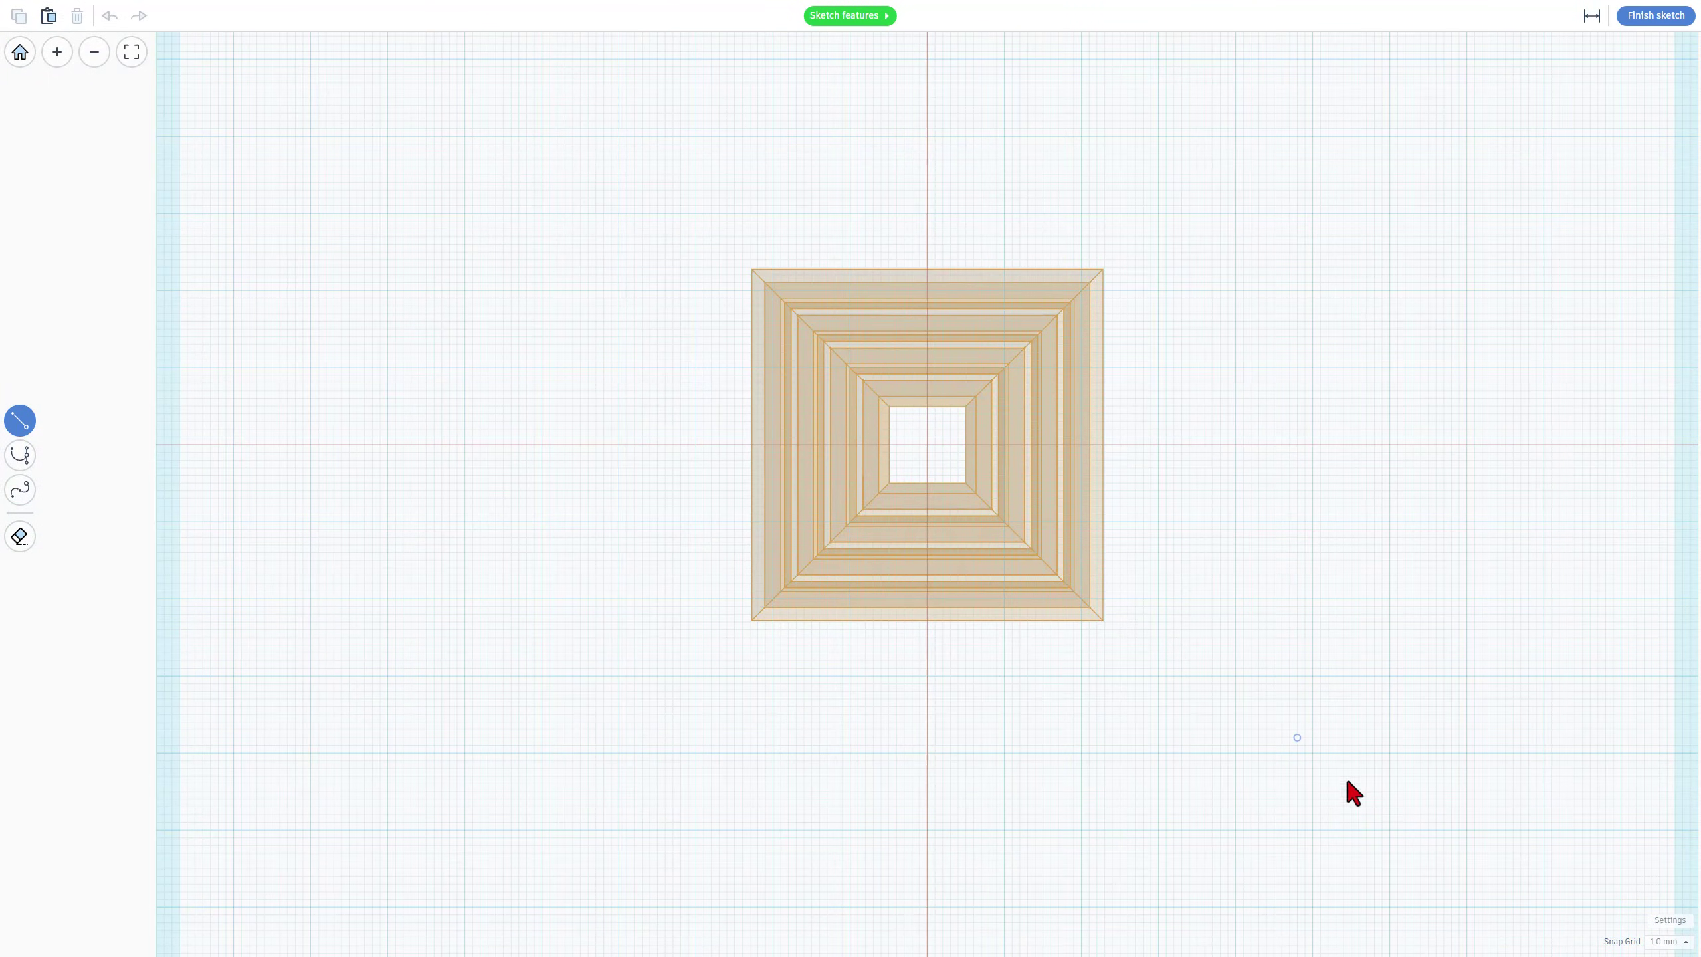
Set the snap grid to 5.0 mm and draw the first 40×40 right triangle, right and up from the centre
{"action": "left_click", "coordinate": [1654, 943]}
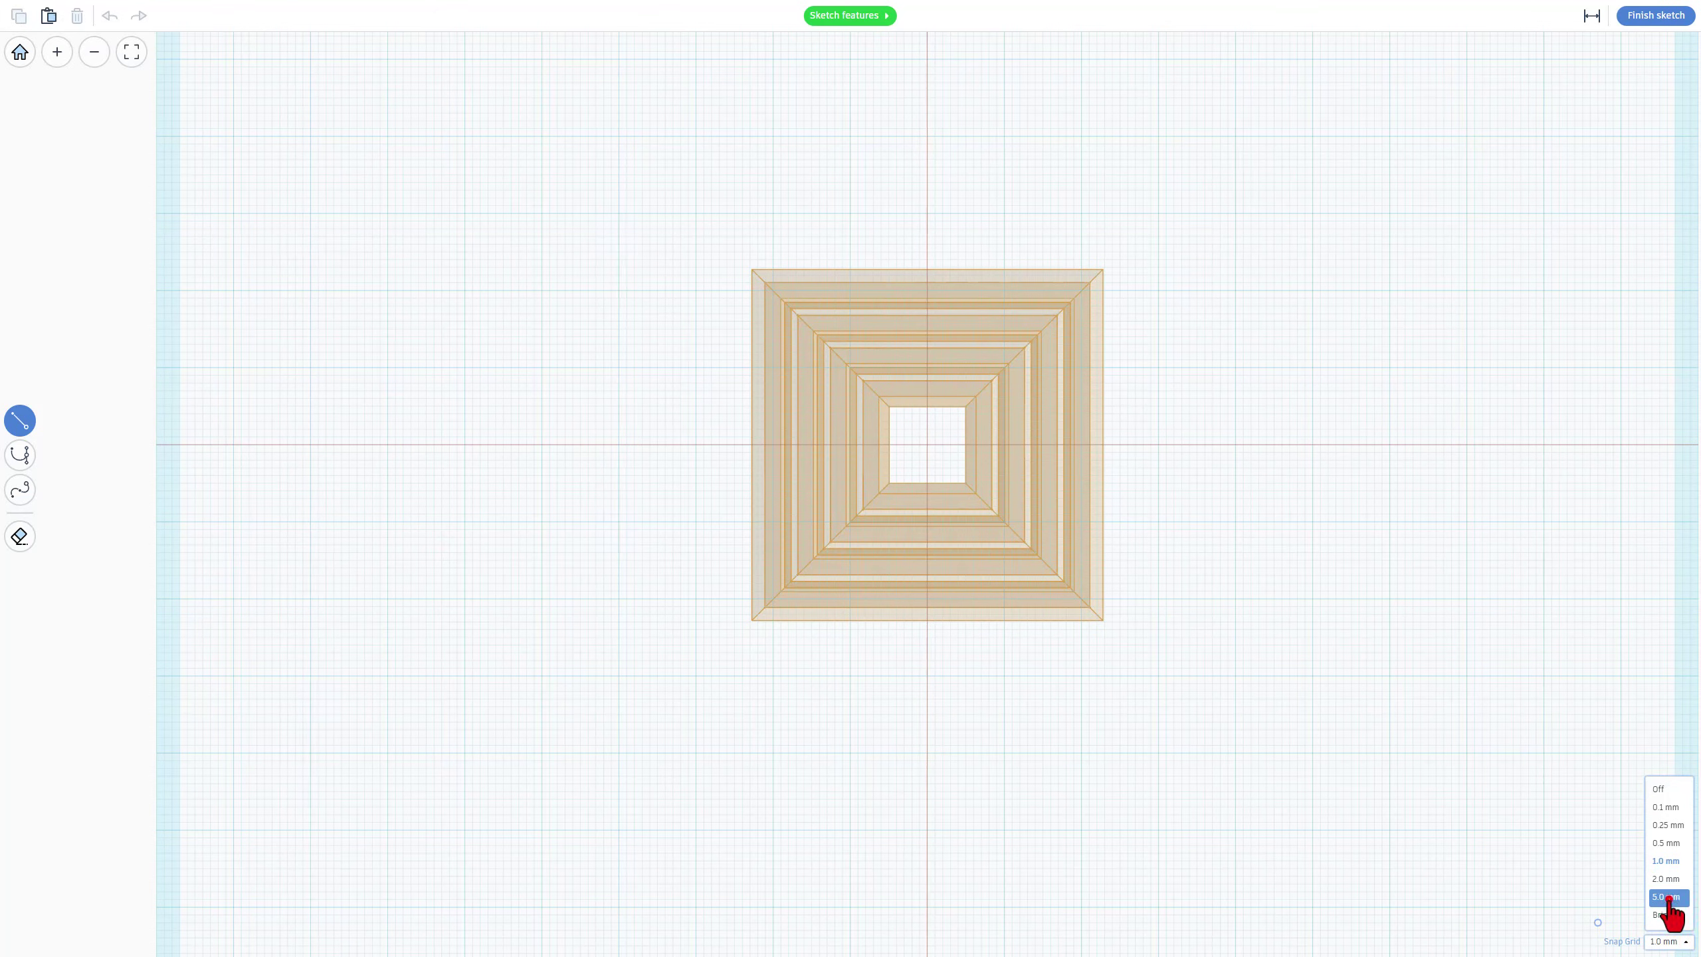
{"action": "left_click", "coordinate": [1668, 897]}
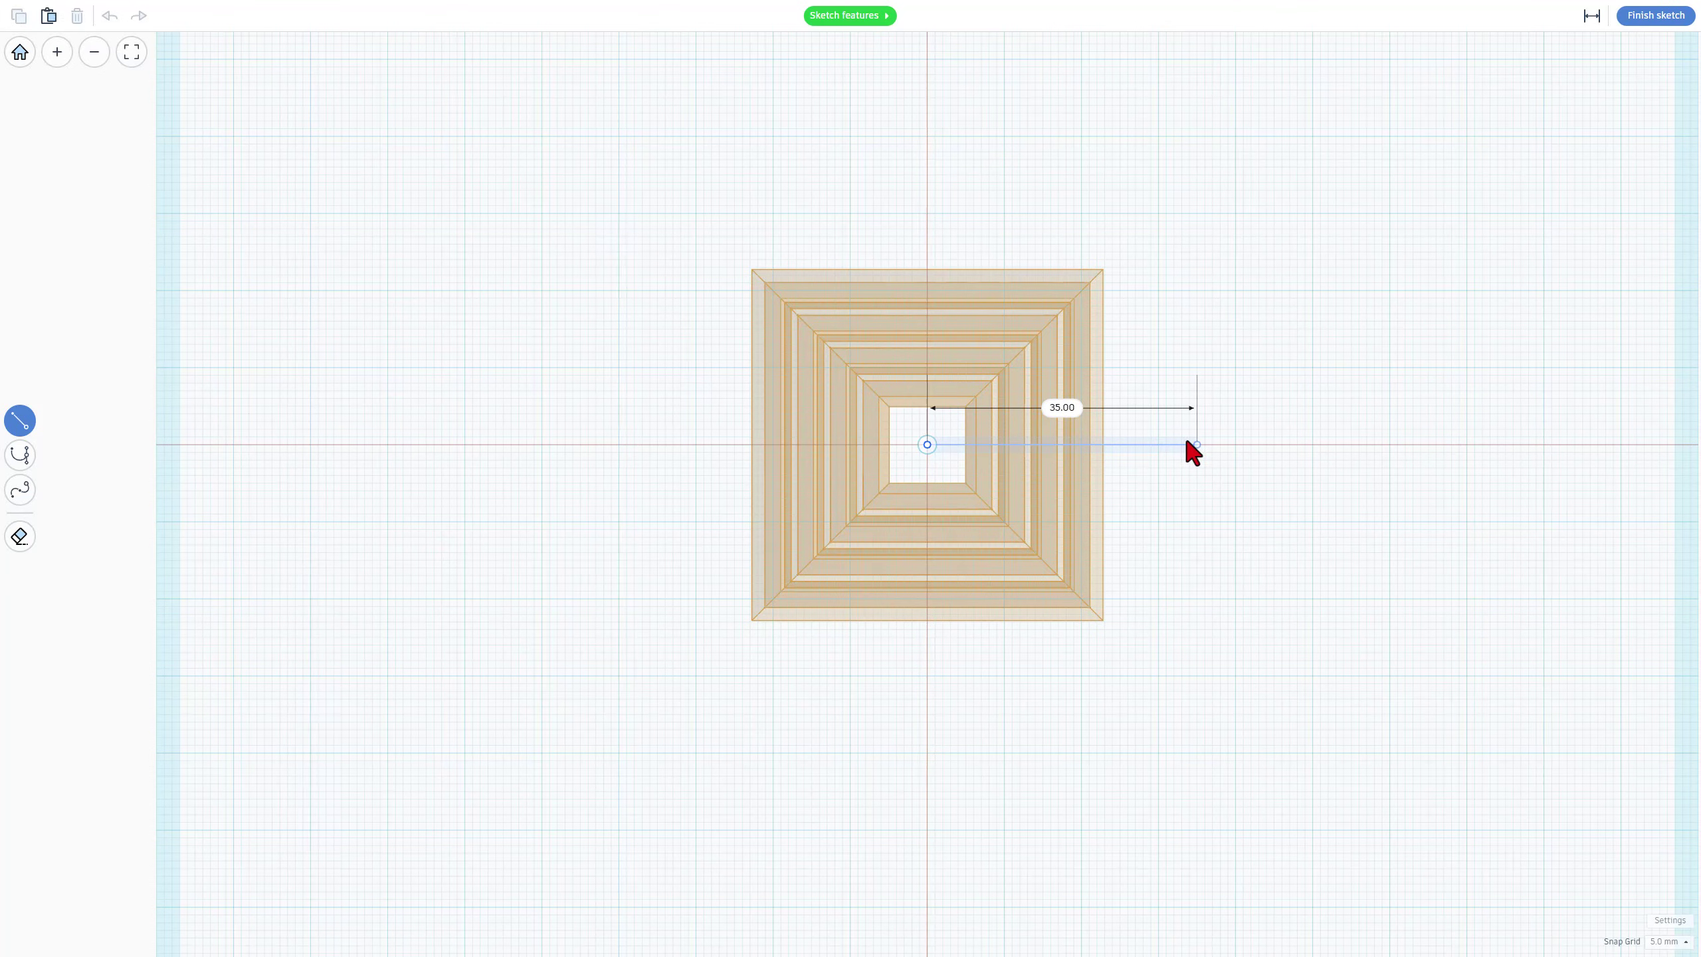
{"action": "left_click", "coordinate": [1224, 444]}
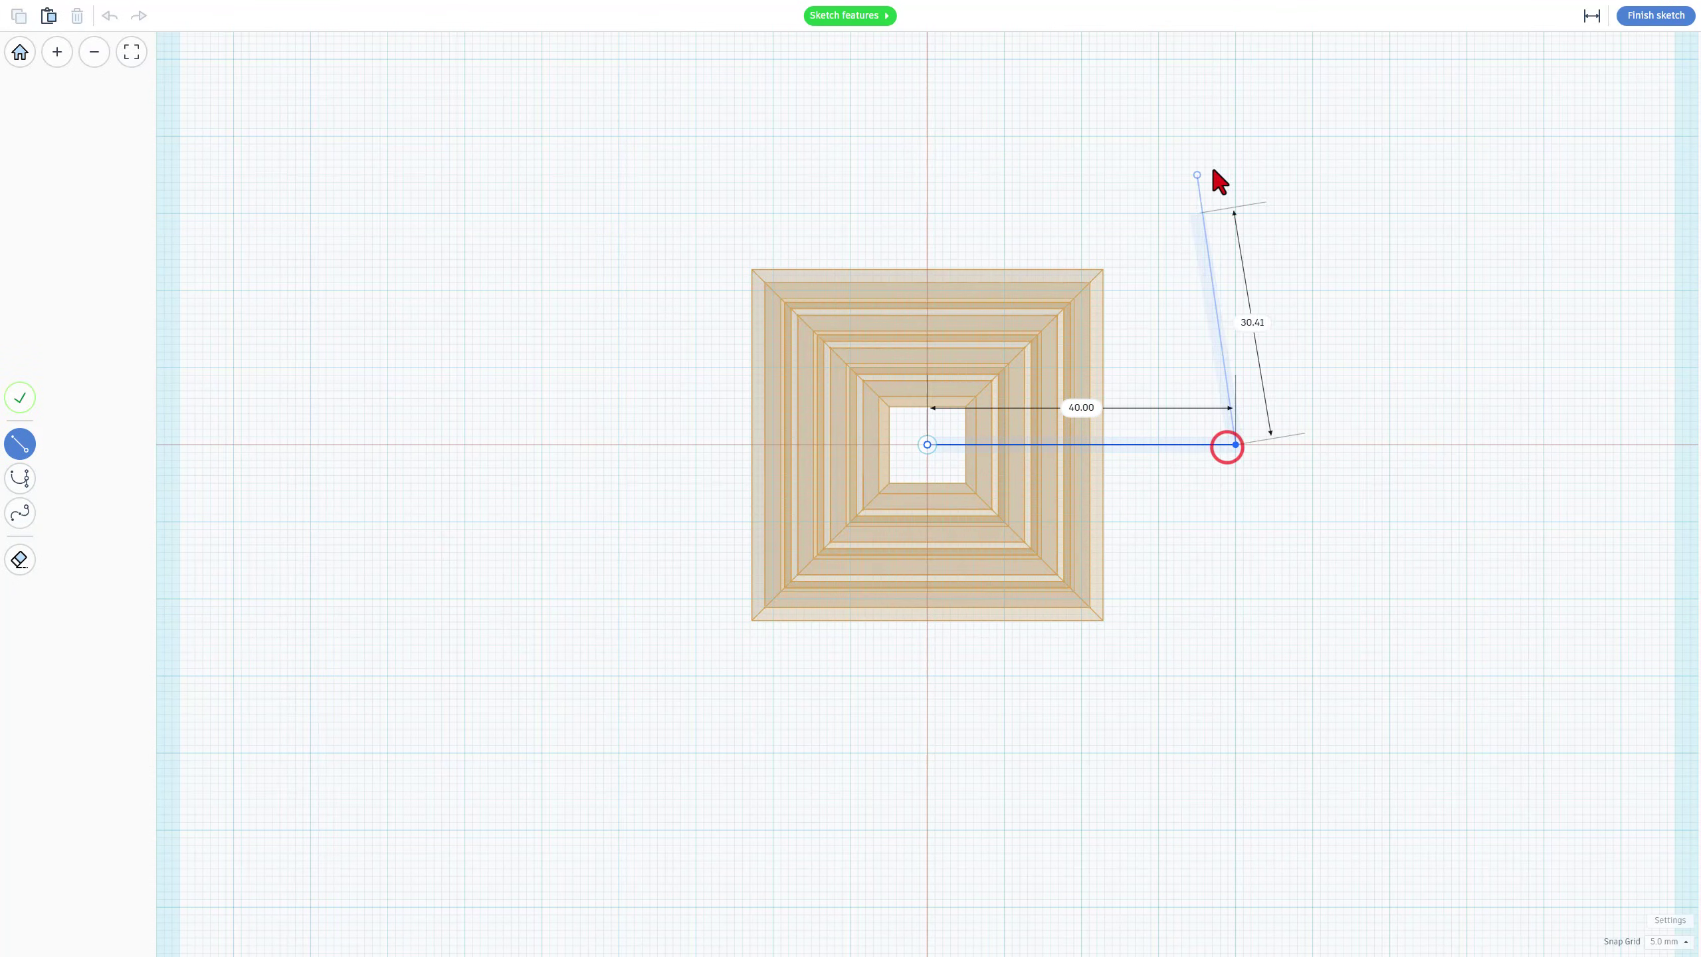
{"action": "left_click", "coordinate": [1239, 137]}
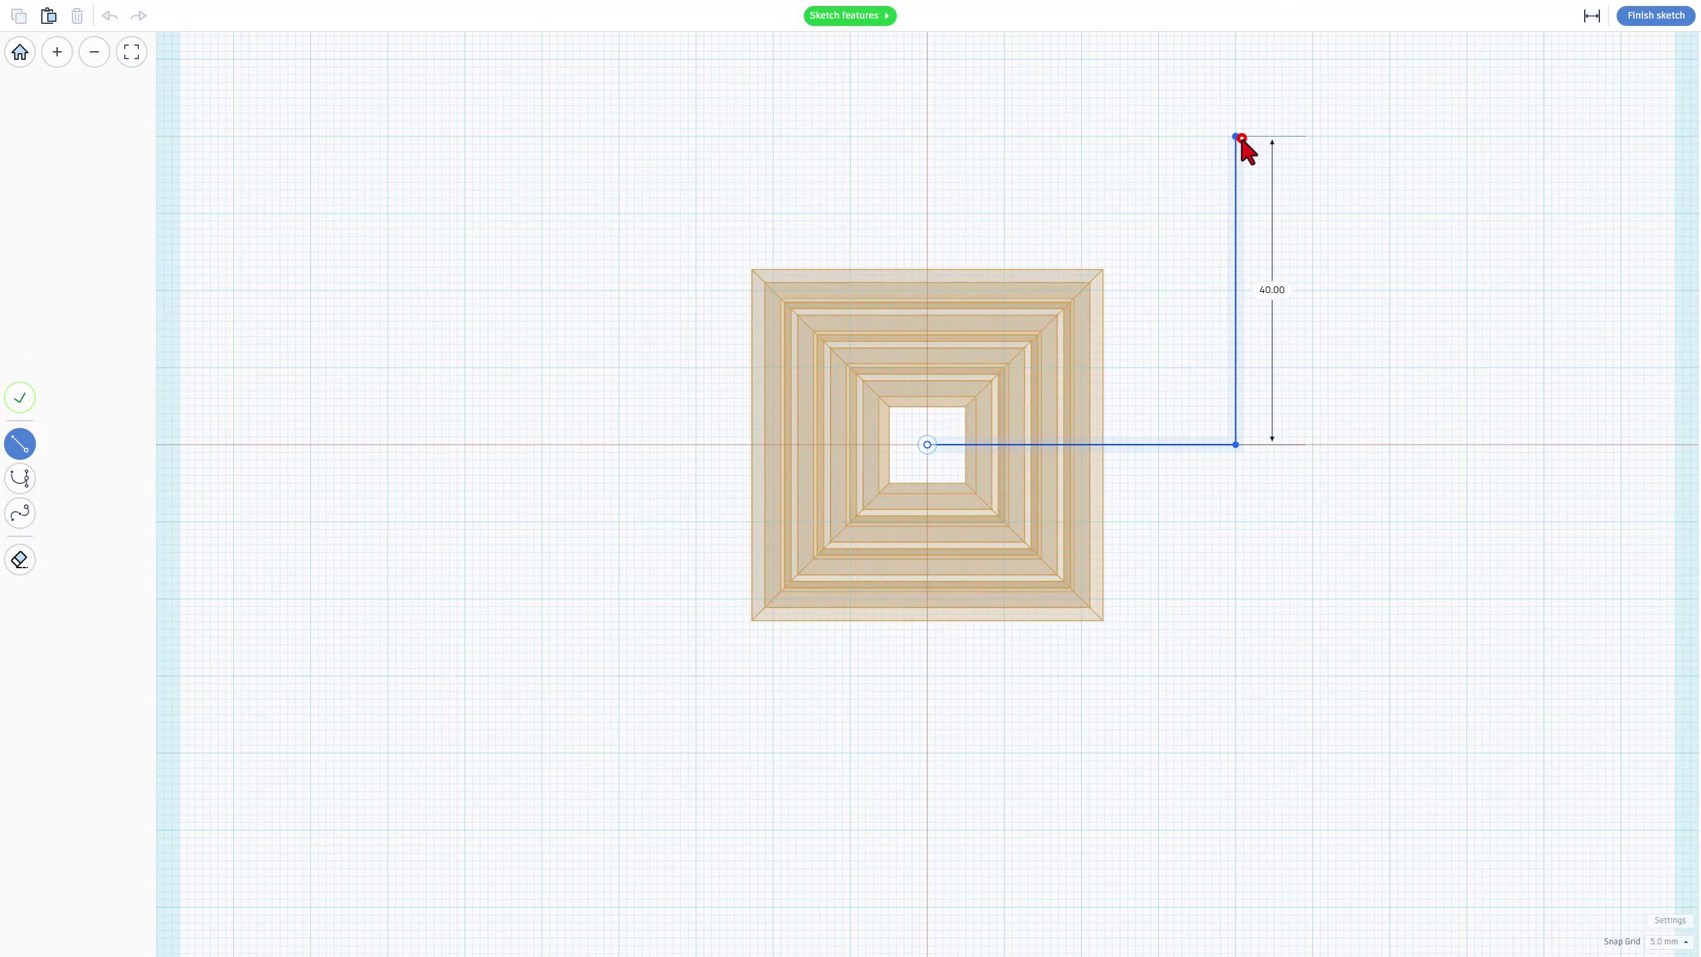
{"action": "left_click", "coordinate": [927, 444]}
Draw the second 40×40 triangle from the centre, going up and to the left
{"action": "key", "text": "p"}
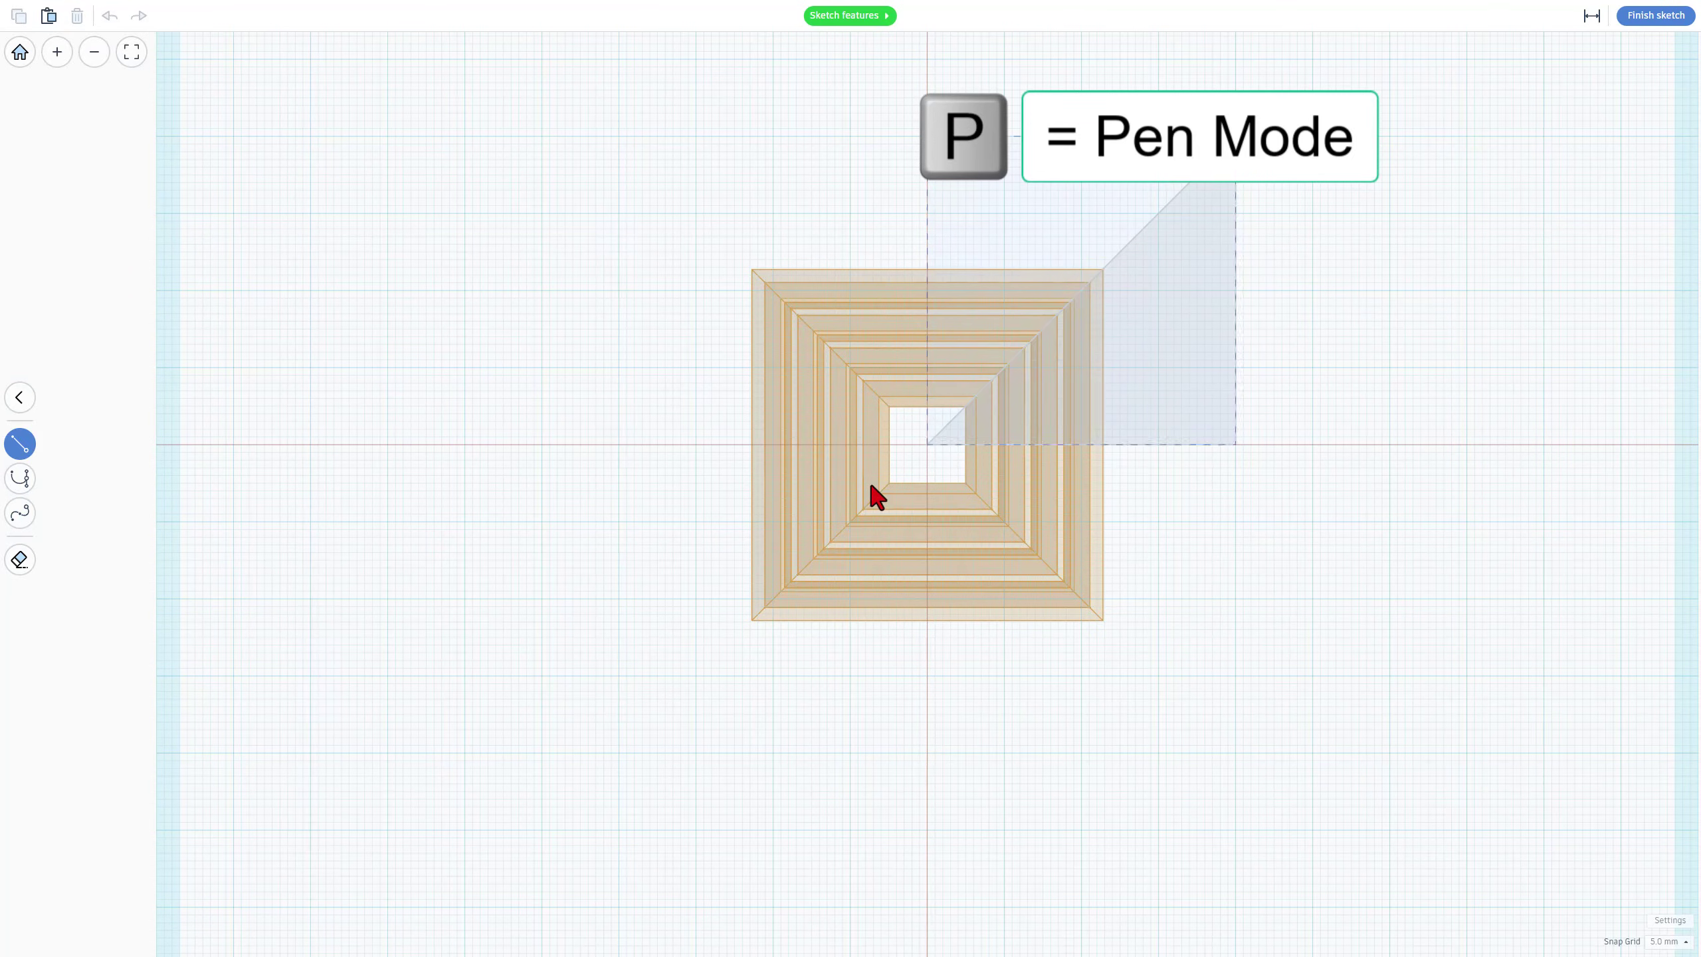
{"action": "left_click", "coordinate": [927, 444]}
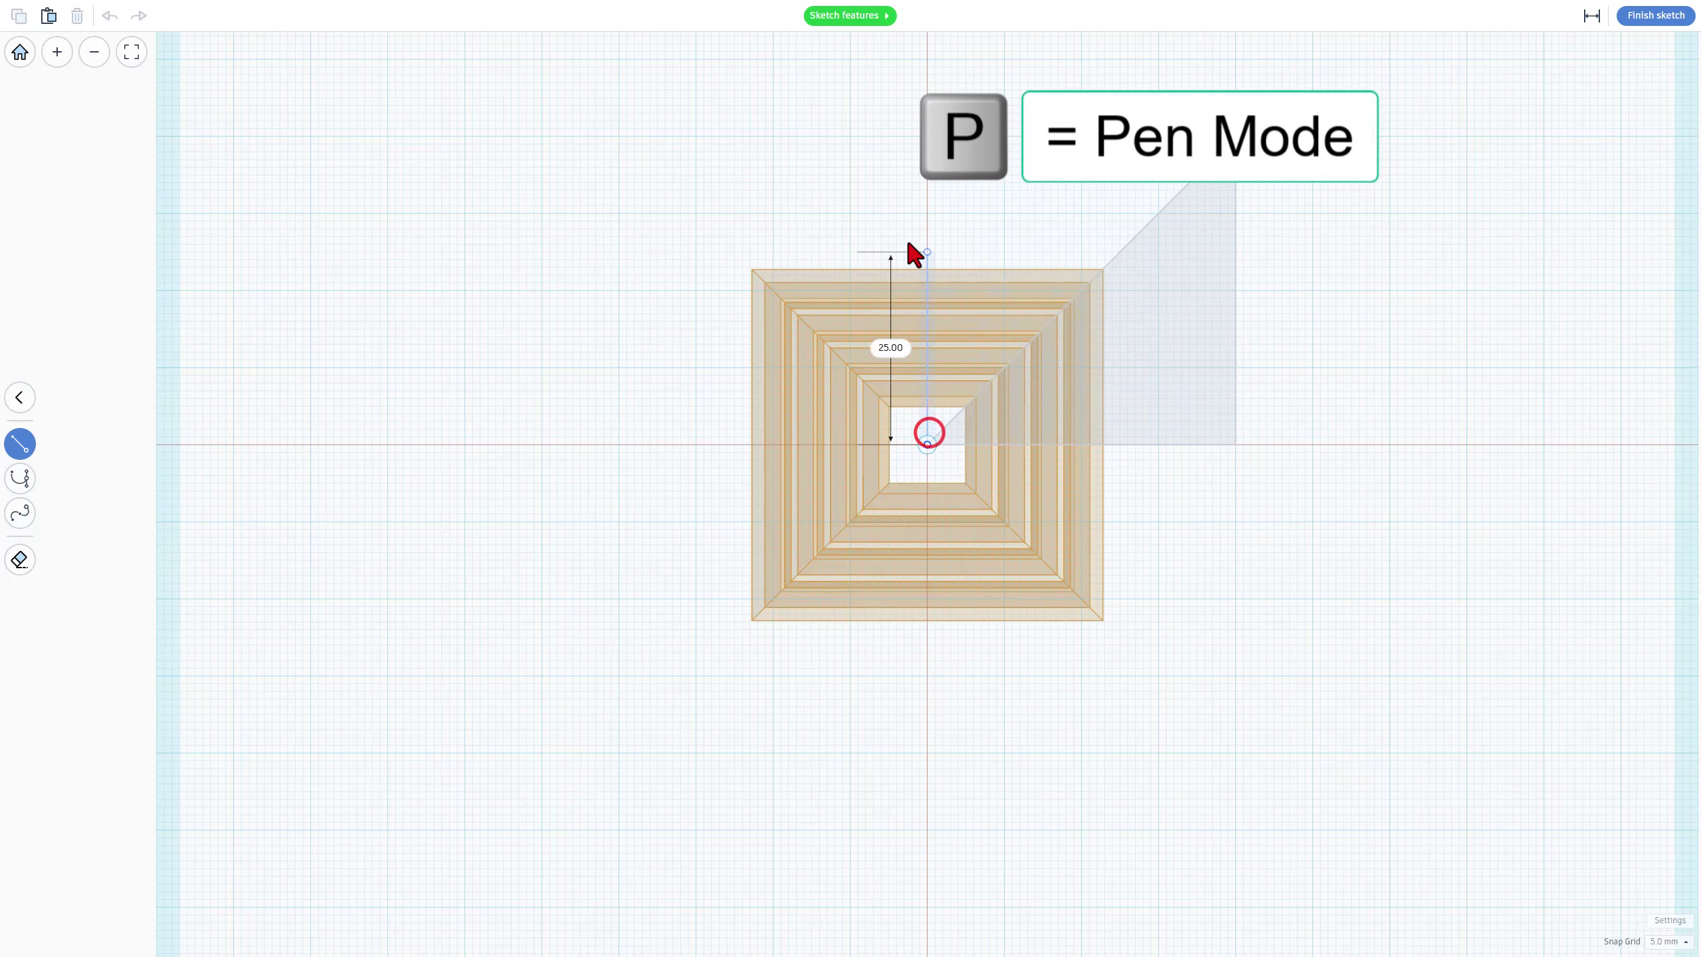
{"action": "left_click", "coordinate": [936, 140]}
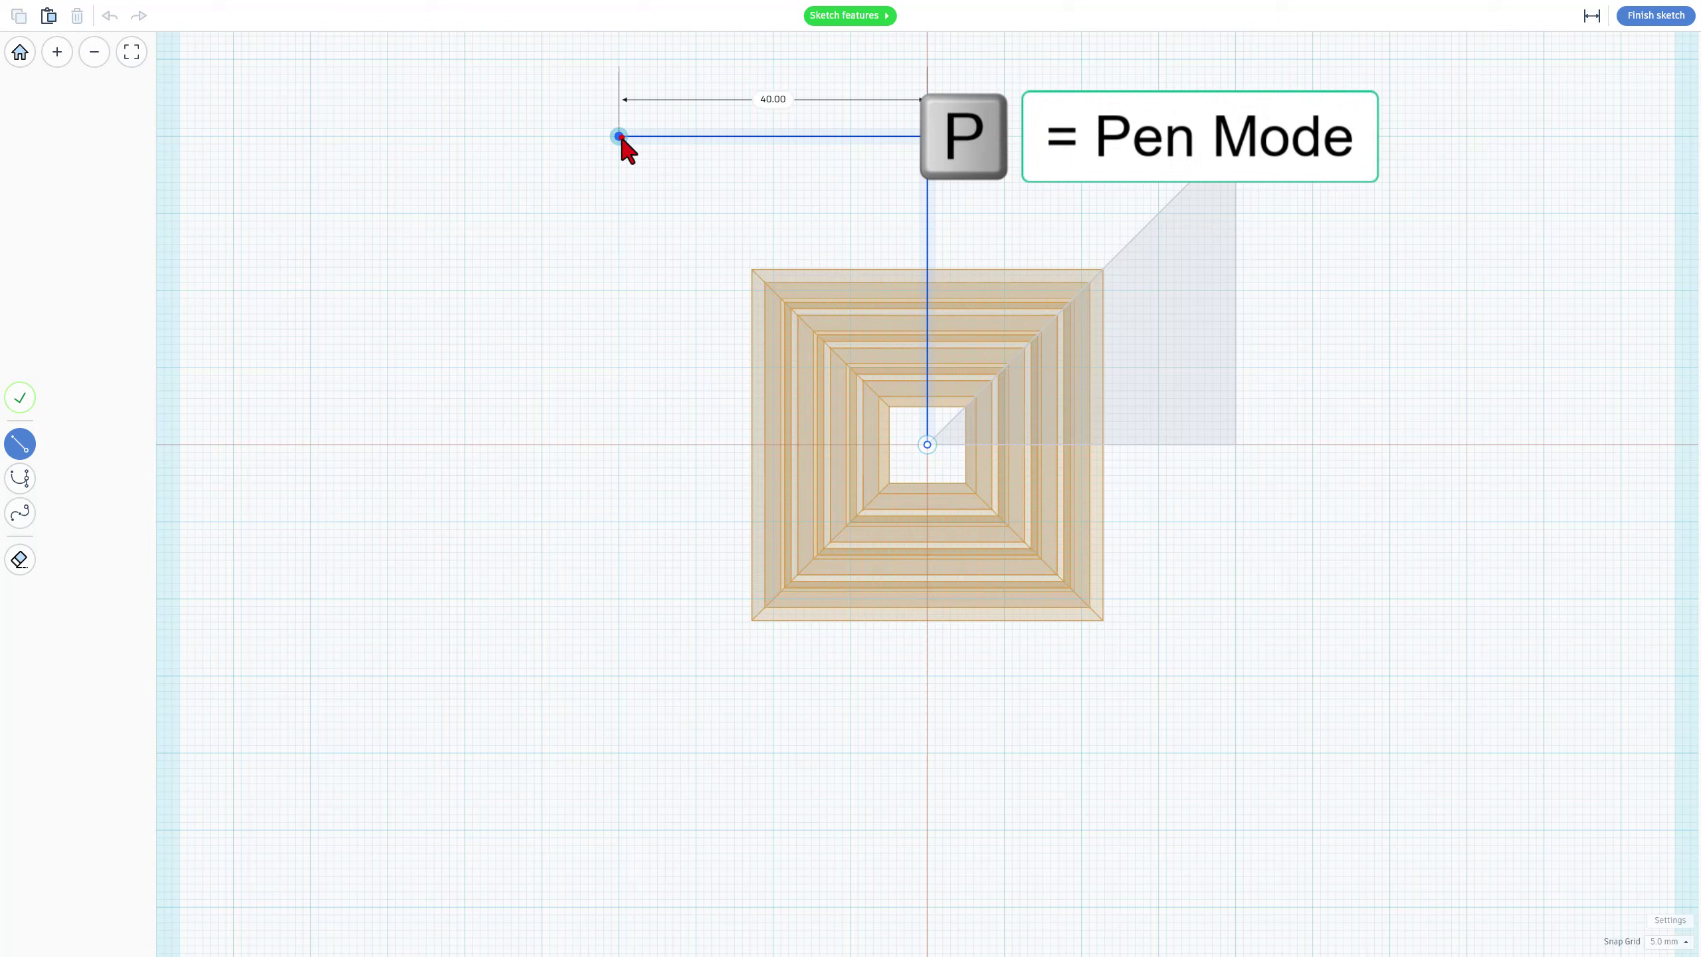
{"action": "left_click", "coordinate": [619, 137]}
{"action": "left_click", "coordinate": [929, 443]}
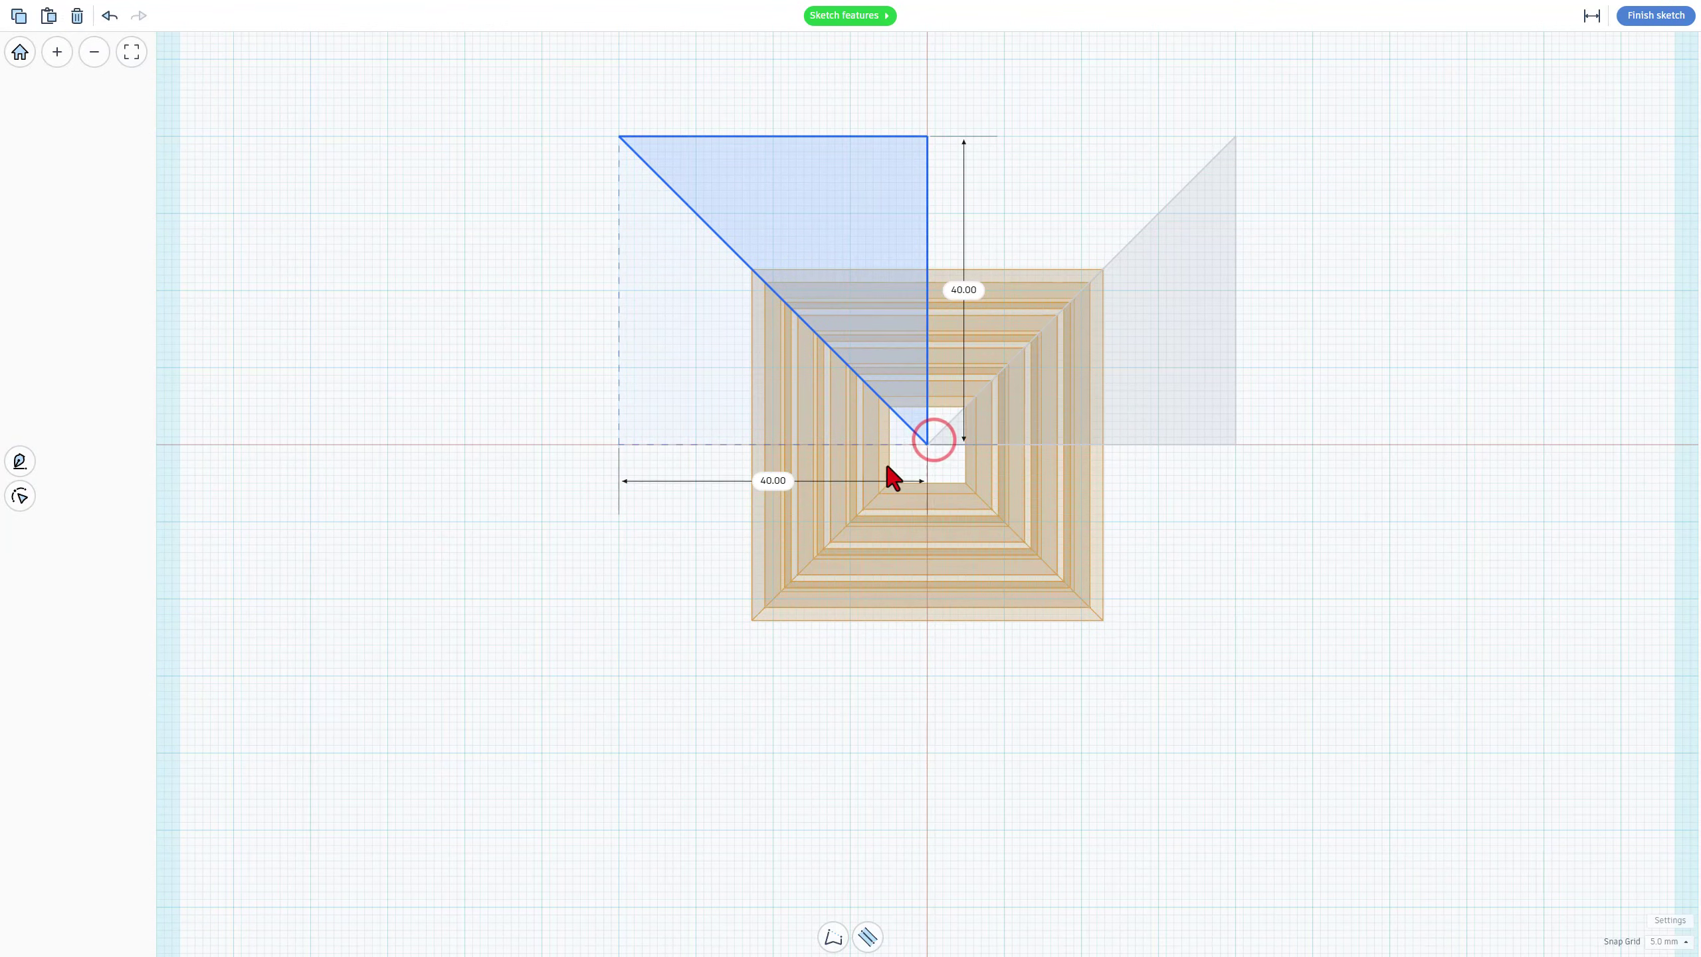
{"action": "left_click", "coordinate": [900, 569]}
Draw the third 40×40 triangle from the centre, going left and down
{"action": "key", "text": "p"}
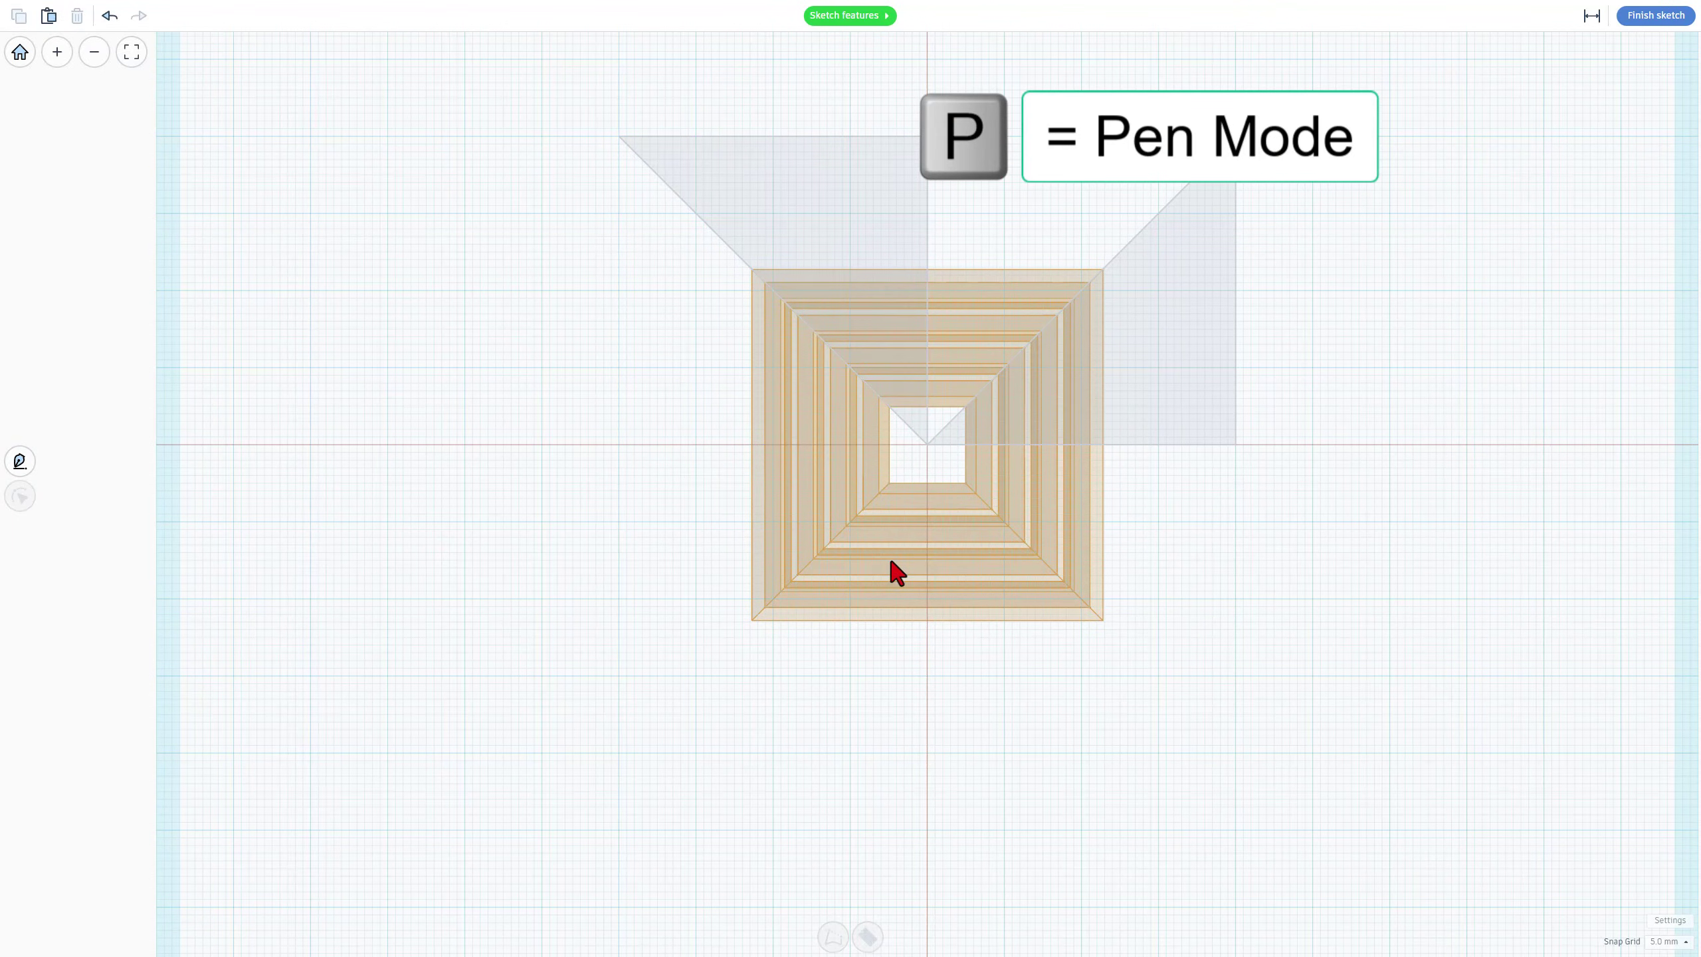
{"action": "left_click", "coordinate": [924, 445]}
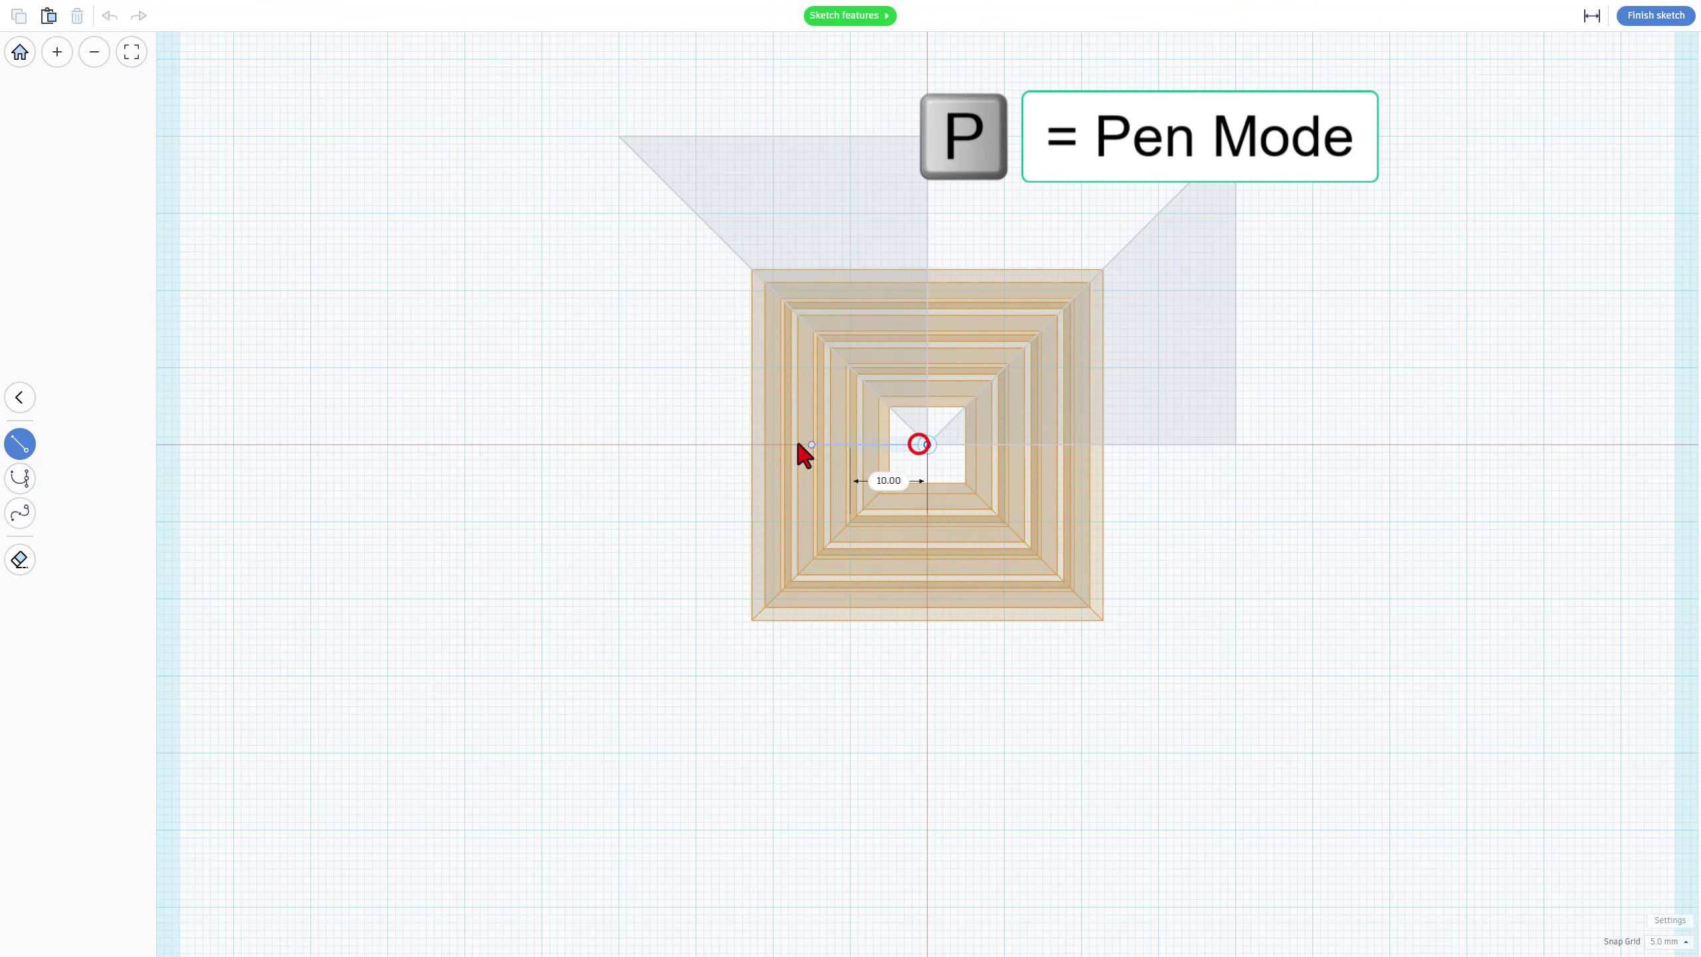
{"action": "left_click", "coordinate": [633, 440]}
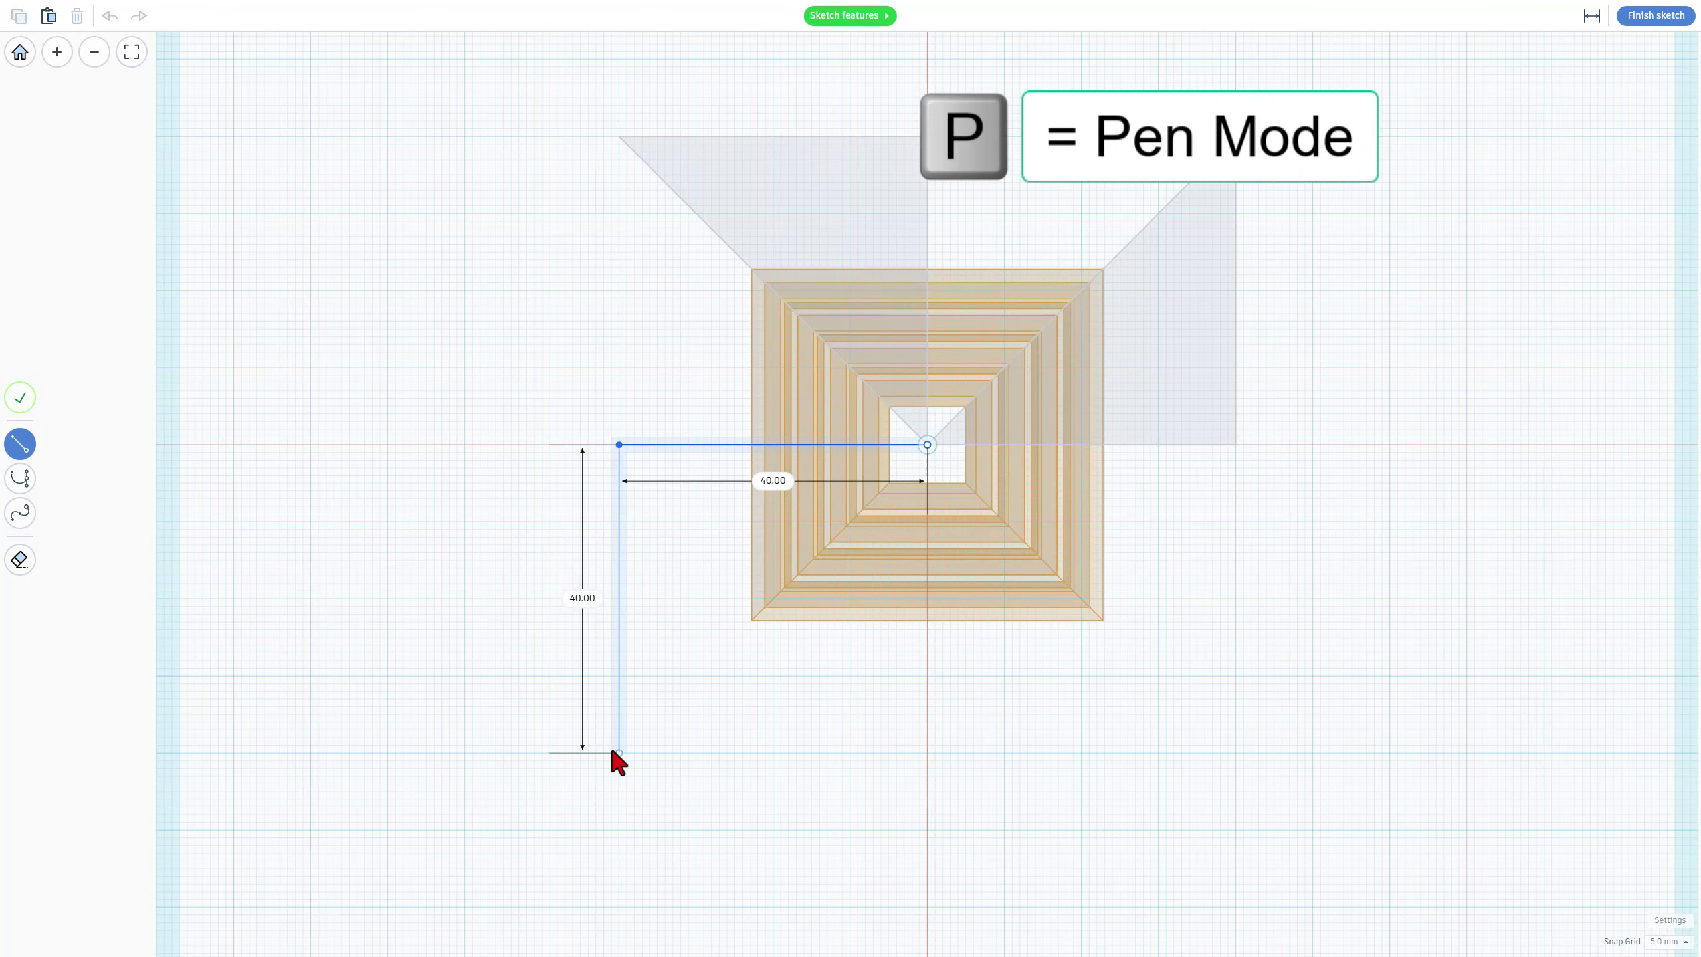
{"action": "left_click", "coordinate": [612, 749]}
{"action": "left_click", "coordinate": [924, 445]}
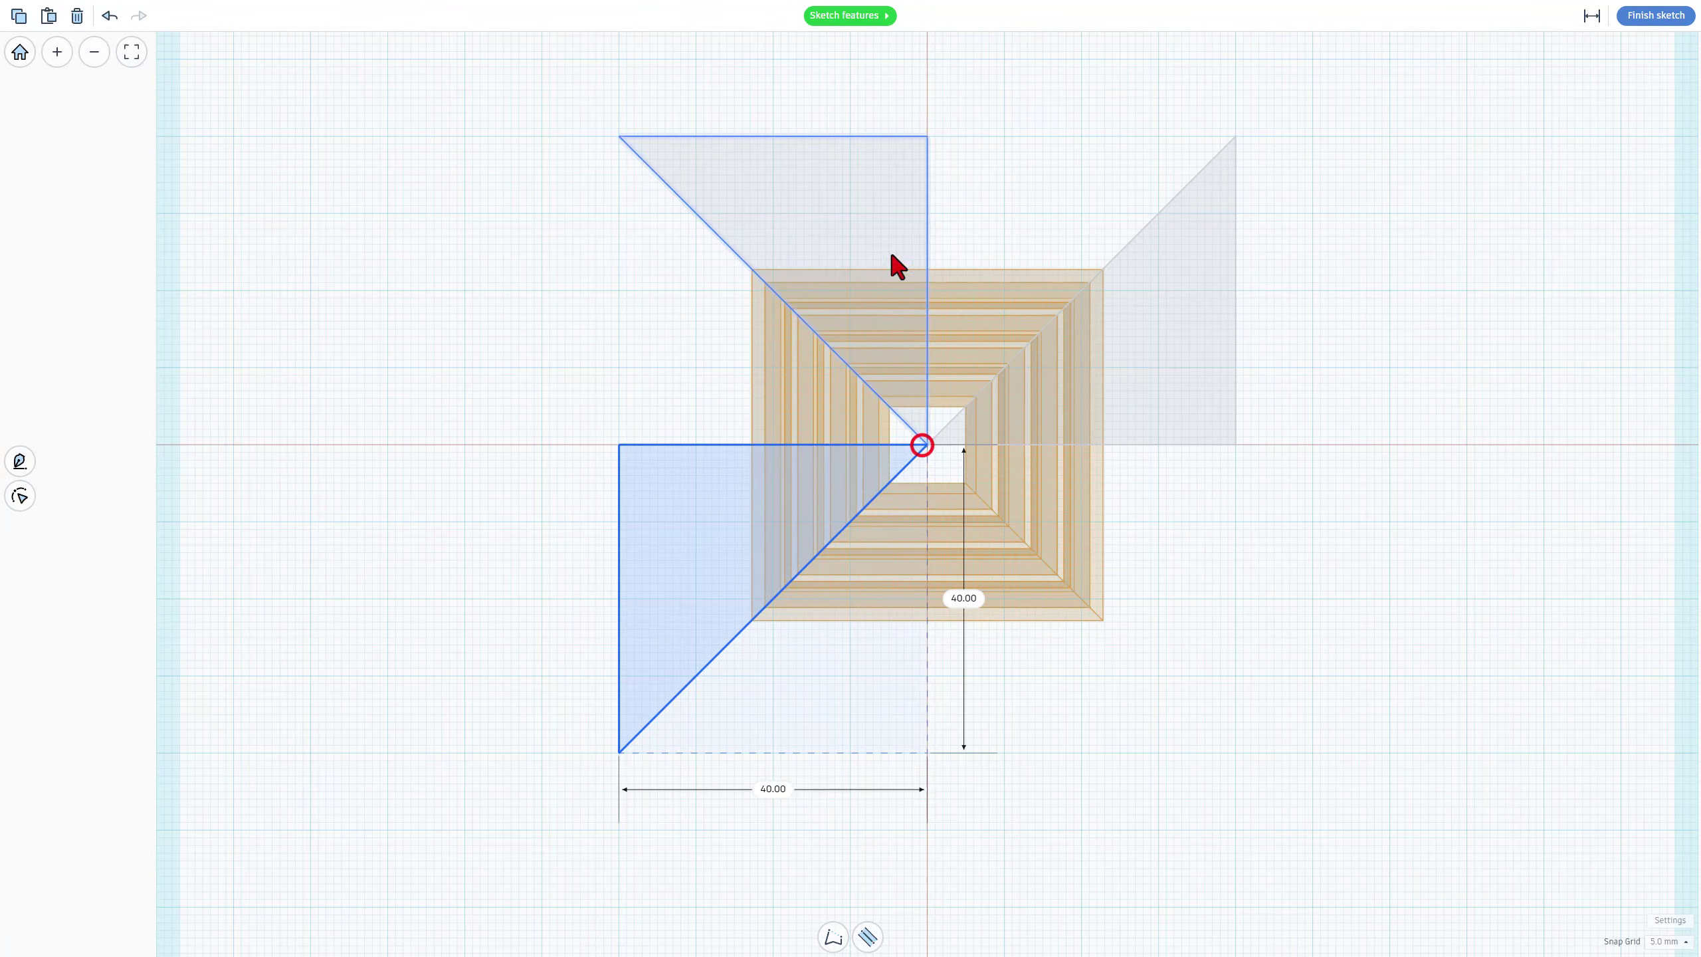
{"action": "left_click", "coordinate": [1096, 582]}
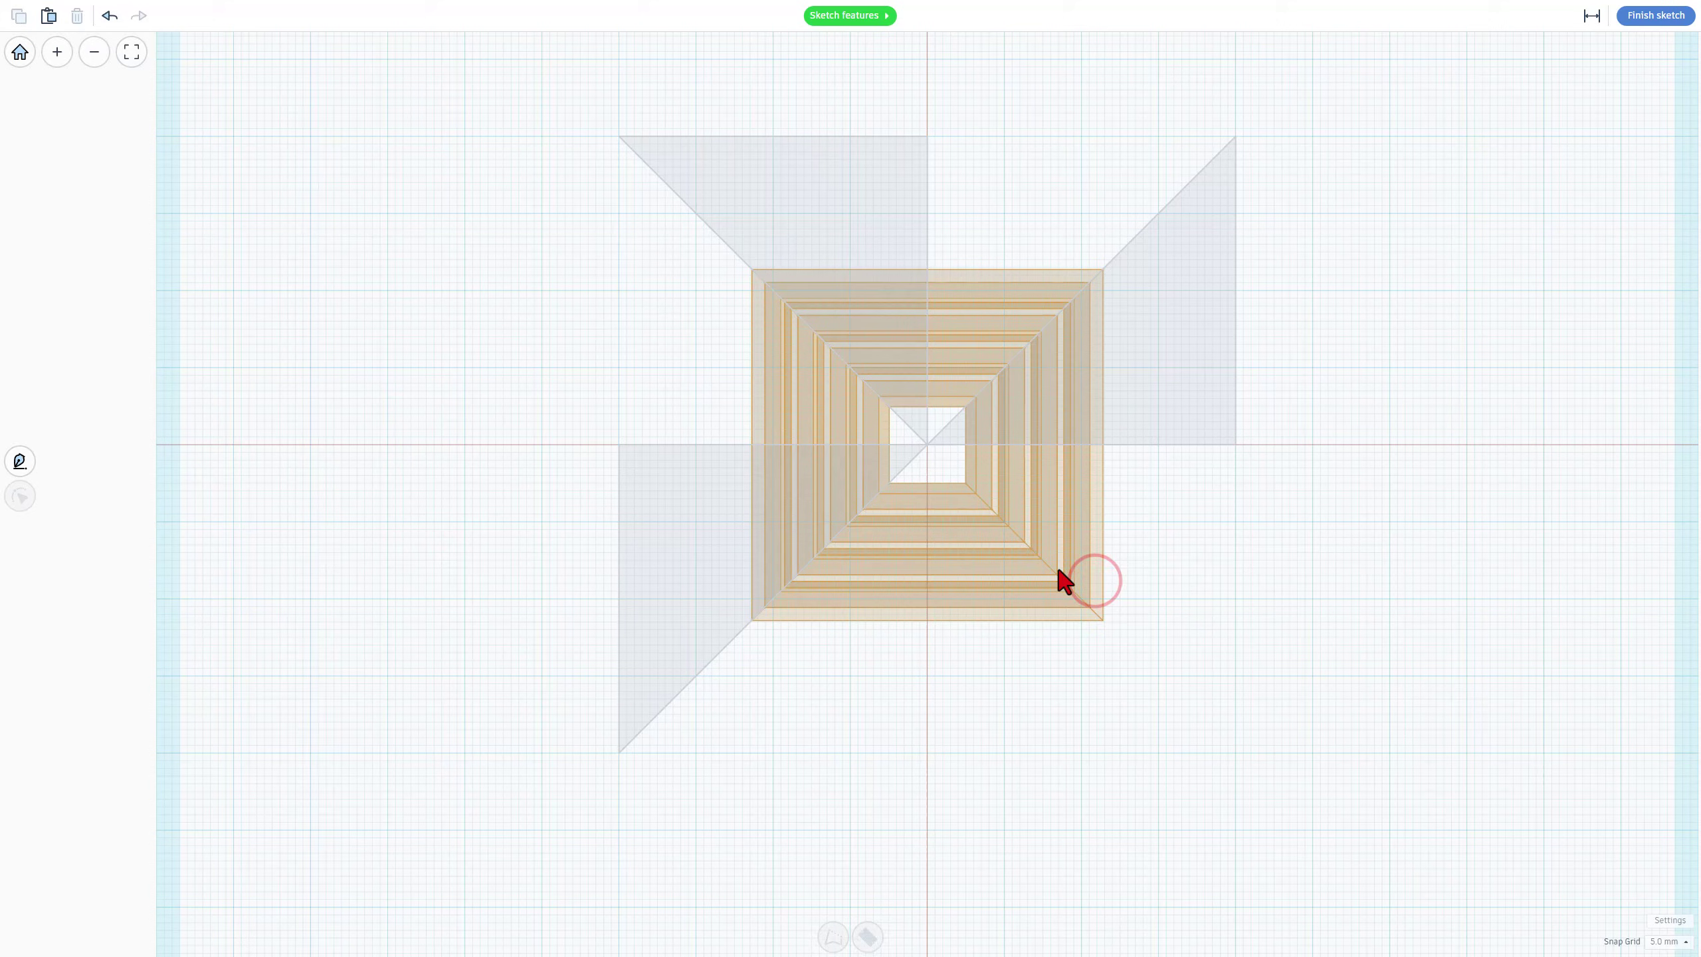
Draw the fourth 40×40 triangle down and right, then finish the sketch to extrude the wedges
{"action": "left_click", "coordinate": [917, 446]}
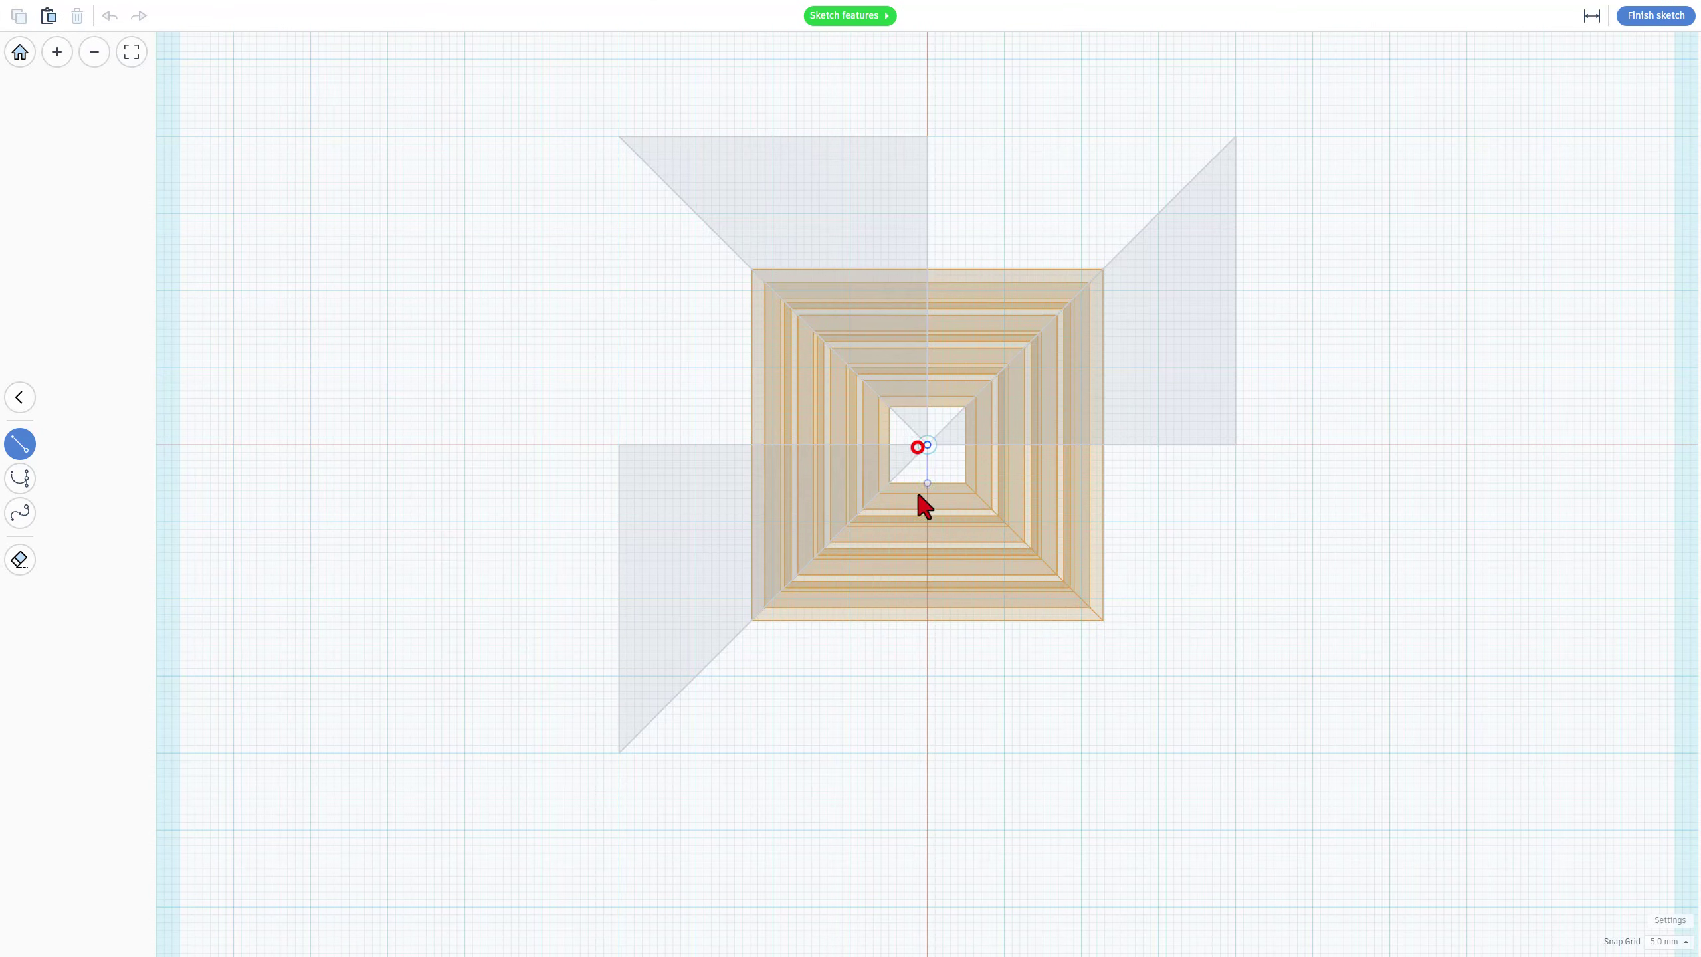
{"action": "left_click", "coordinate": [919, 750]}
{"action": "left_click", "coordinate": [1236, 752]}
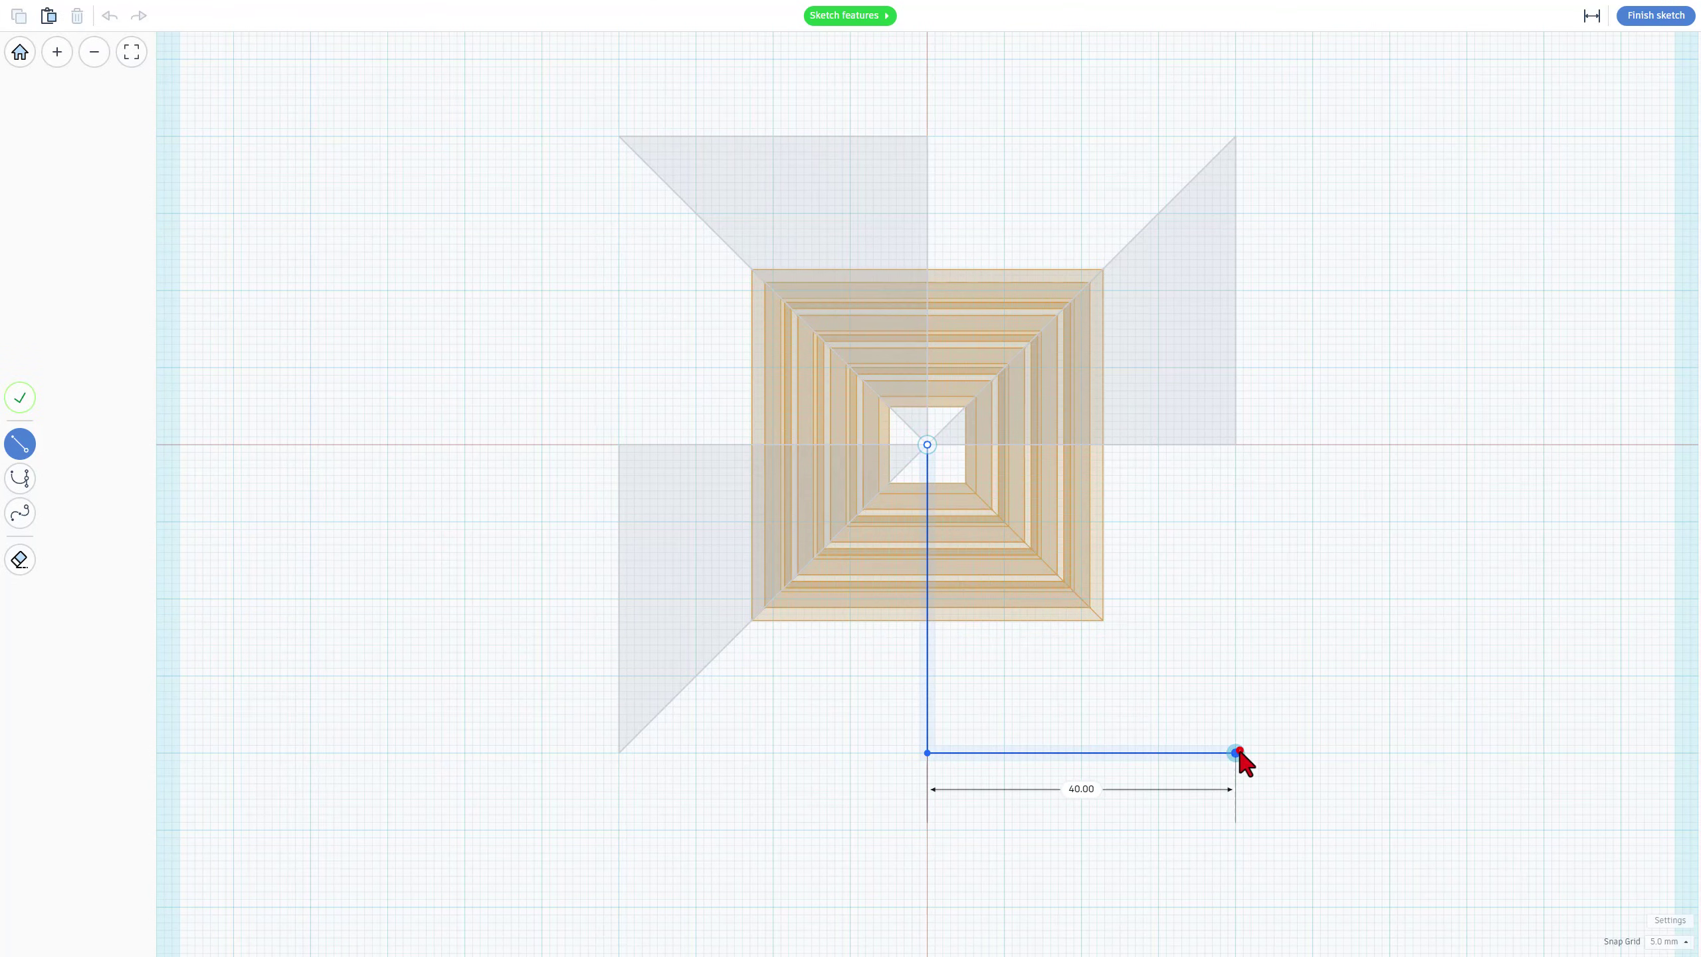
{"action": "left_click", "coordinate": [936, 456]}
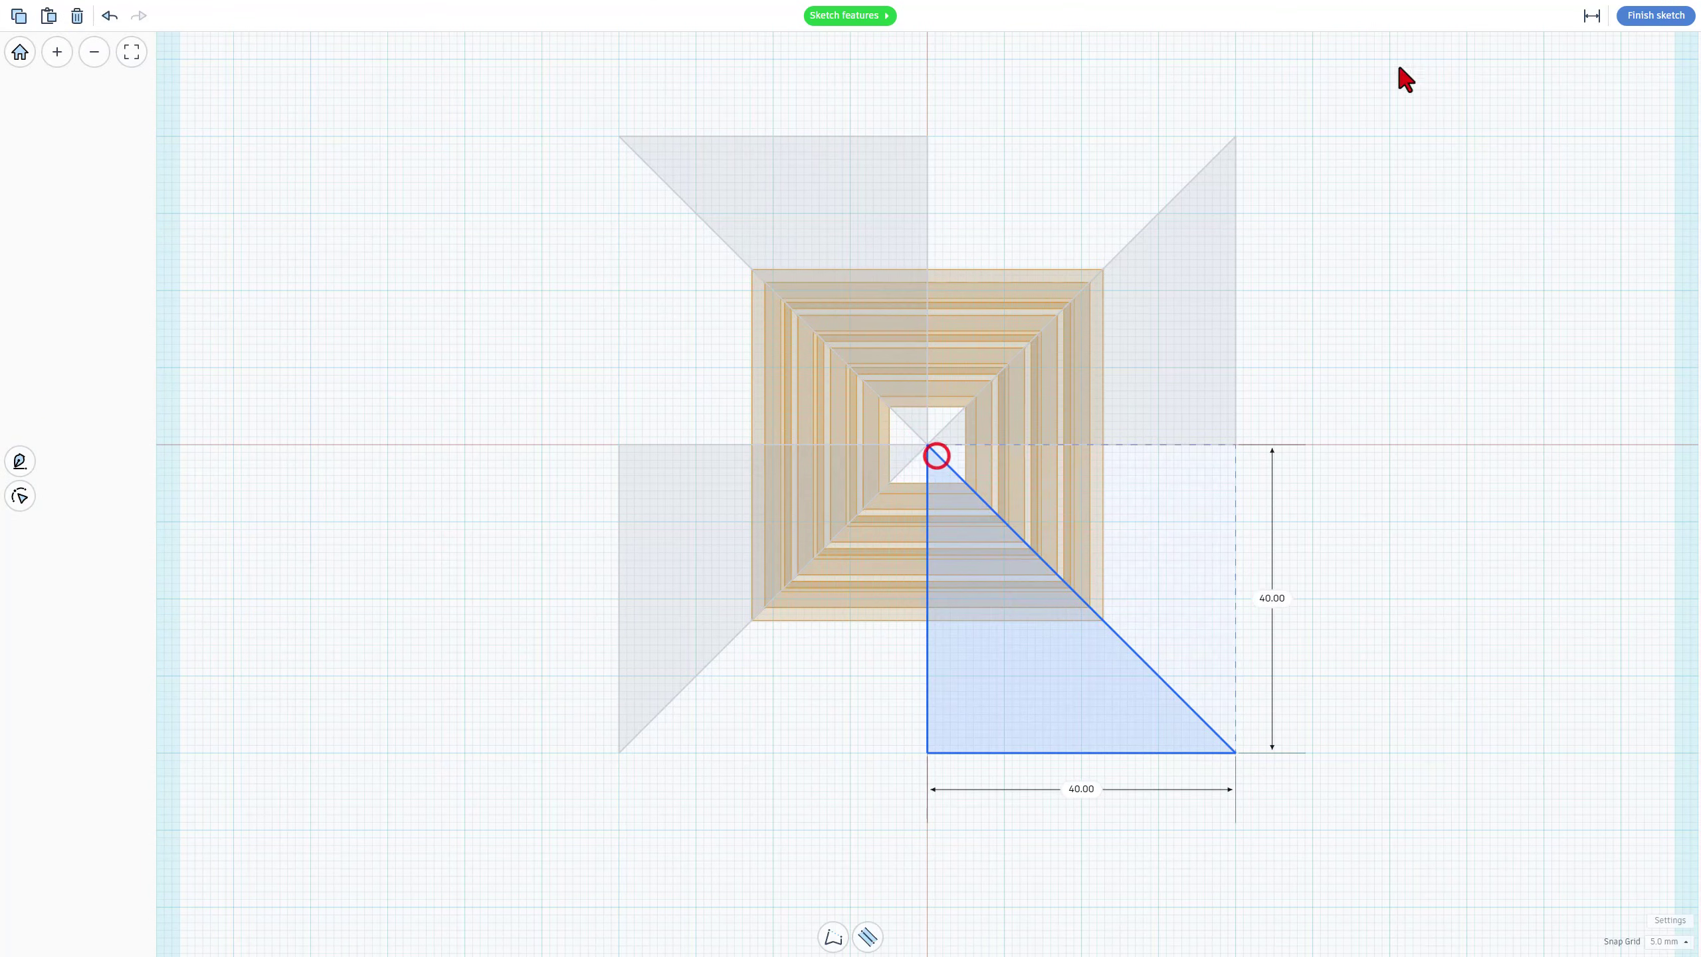
{"action": "left_click", "coordinate": [1648, 19]}
{"action": "scroll", "coordinate": [1051, 530], "scroll_direction": "up", "scroll_amount": 10}
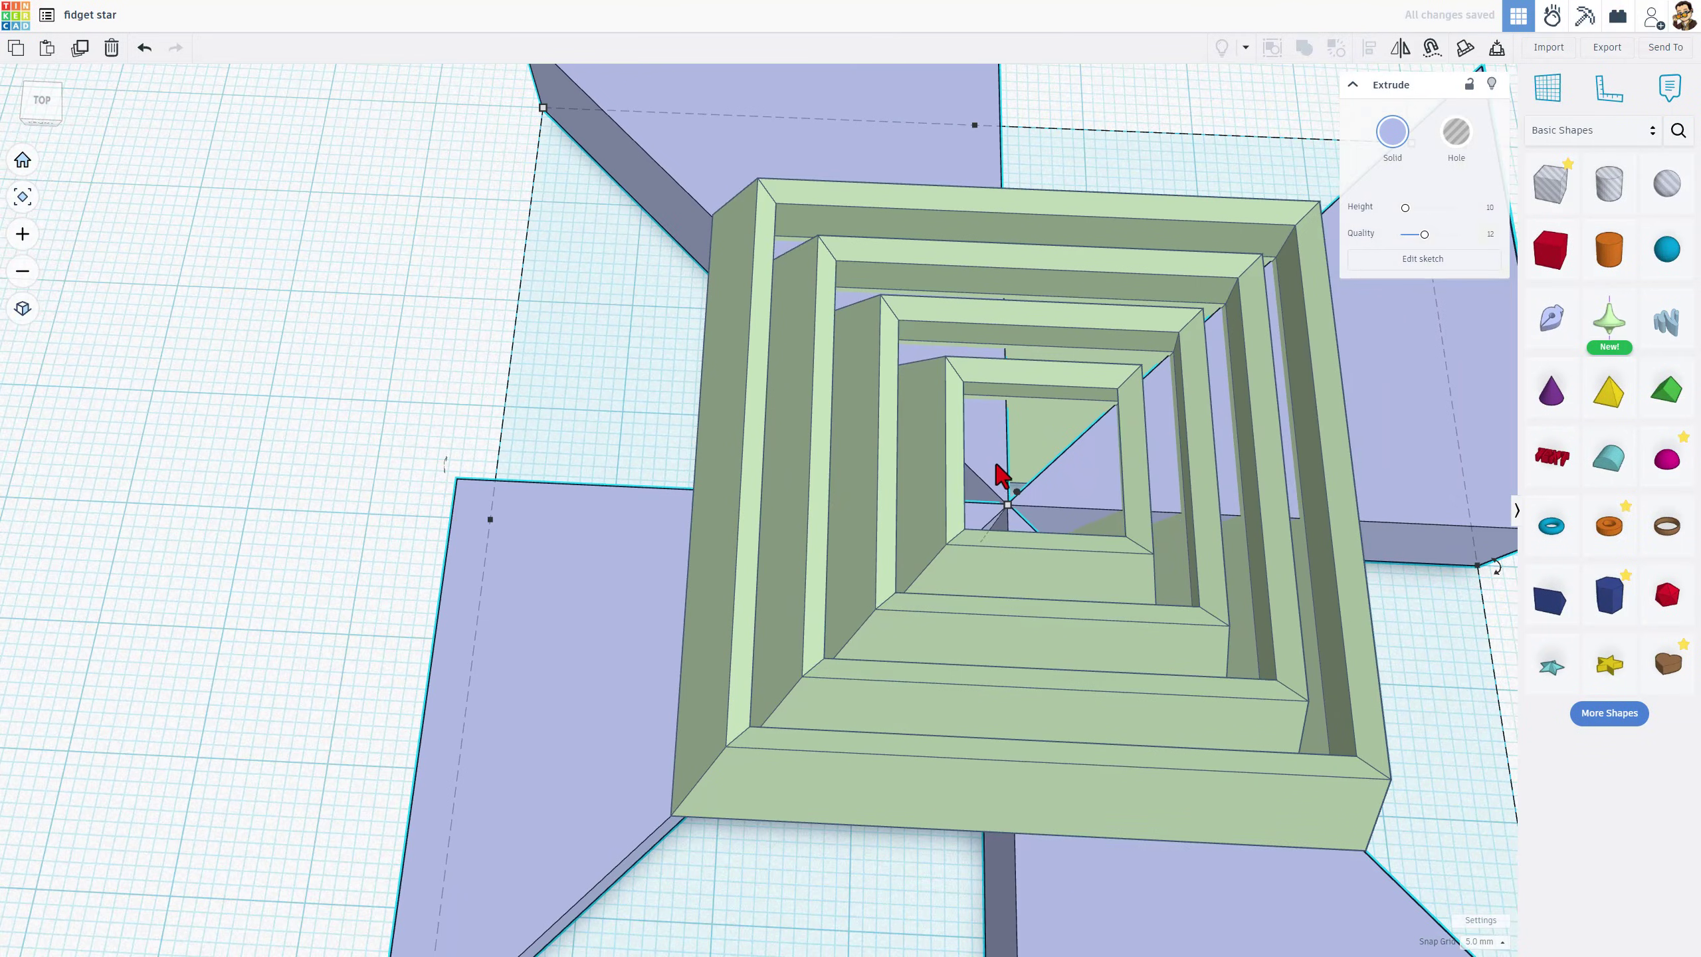
{"action": "scroll", "coordinate": [1002, 476], "scroll_direction": "down", "scroll_amount": 5}
{"action": "right_click_drag", "start_coordinate": [1010, 505], "coordinate": [967, 388]}
Raise the wedges to 25 mm, make them a hole, and rotate them about the centre
{"action": "left_click_drag", "start_coordinate": [987, 433], "coordinate": [1010, 334]}
{"action": "left_click", "coordinate": [1458, 132]}
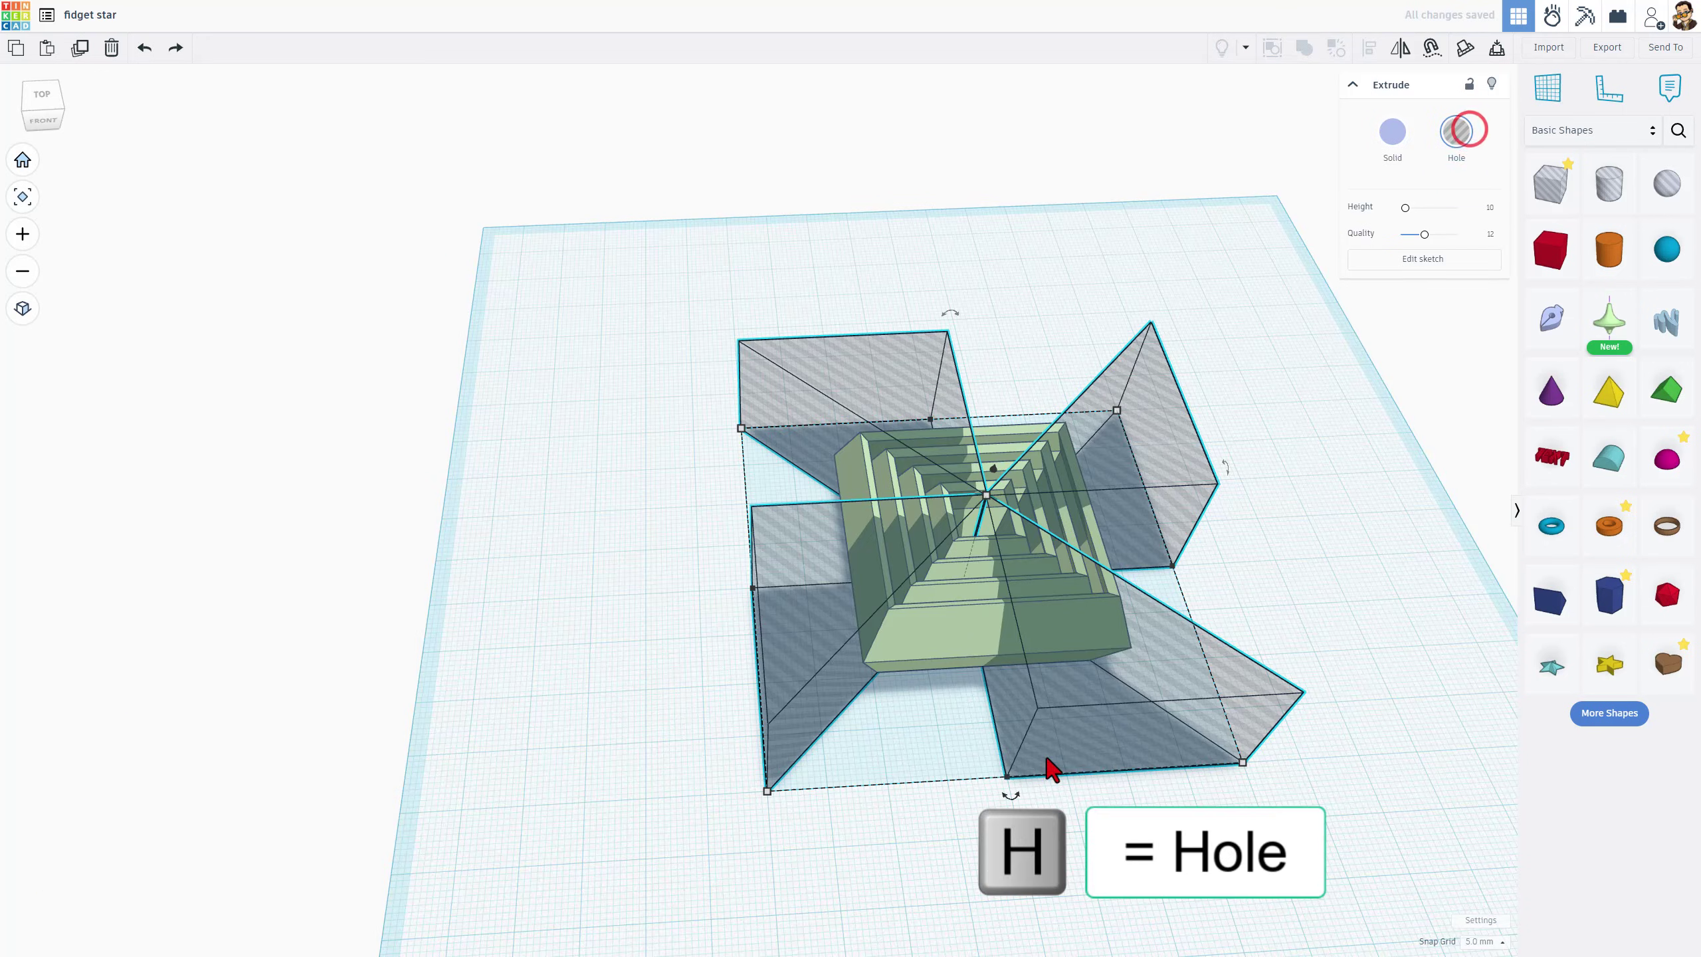
{"action": "left_click_drag", "start_coordinate": [1010, 797], "coordinate": [900, 802]}
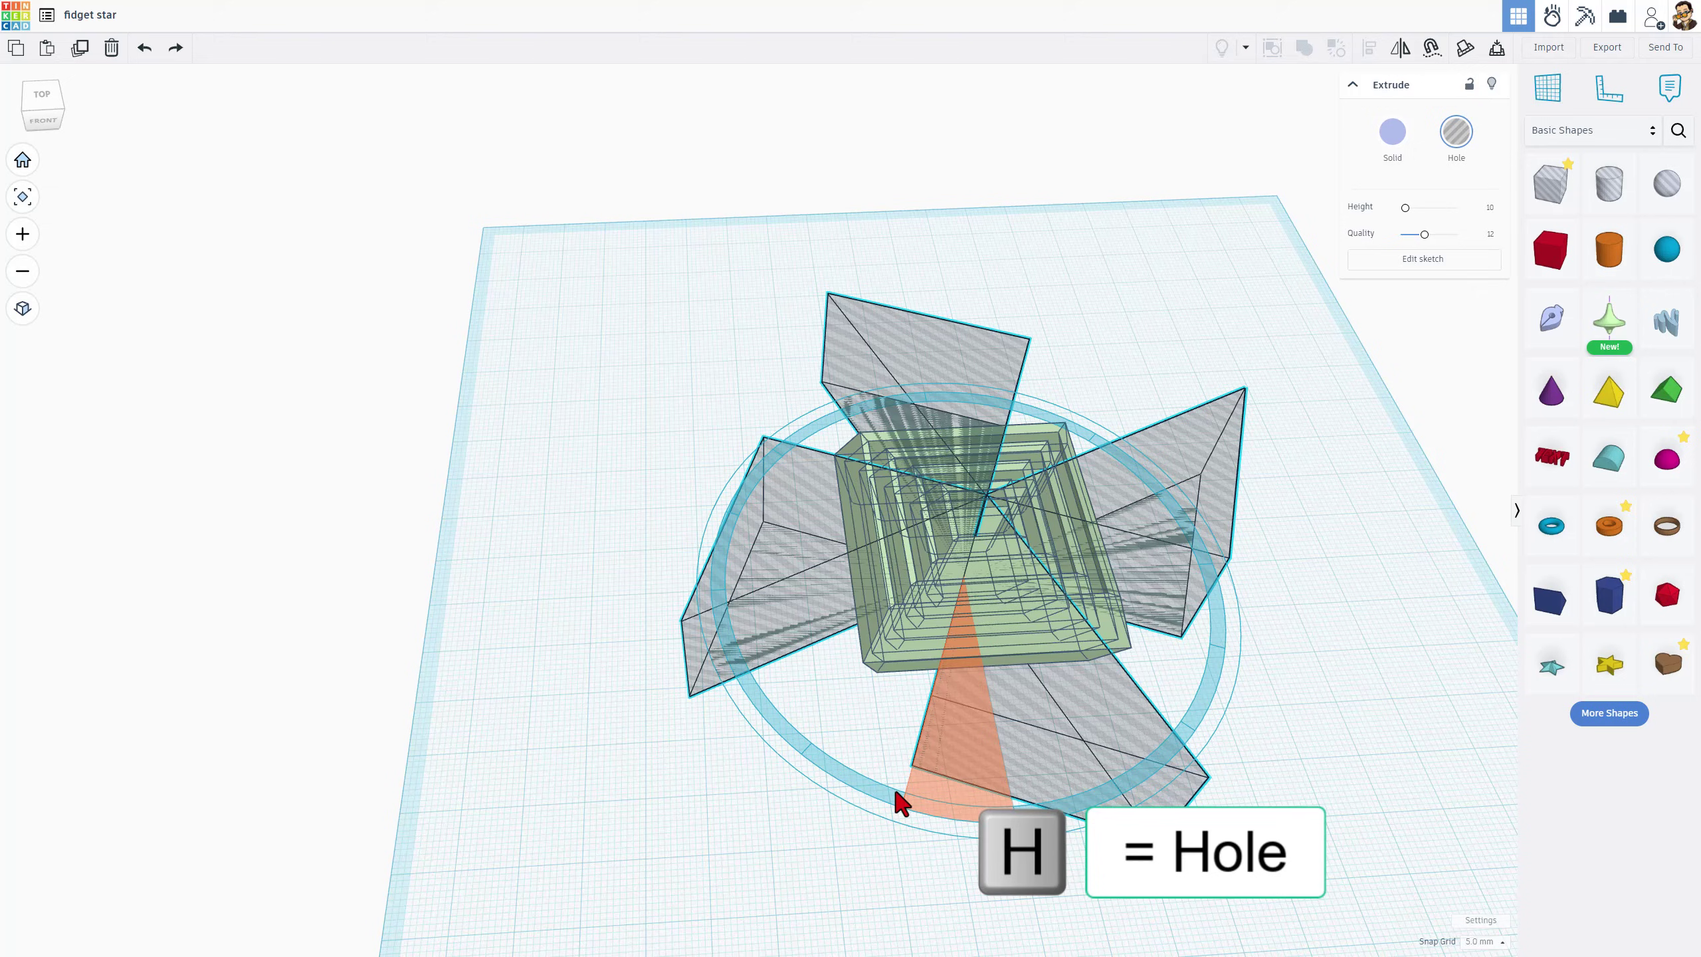
{"action": "right_click_drag", "start_coordinate": [680, 742], "coordinate": [881, 506]}
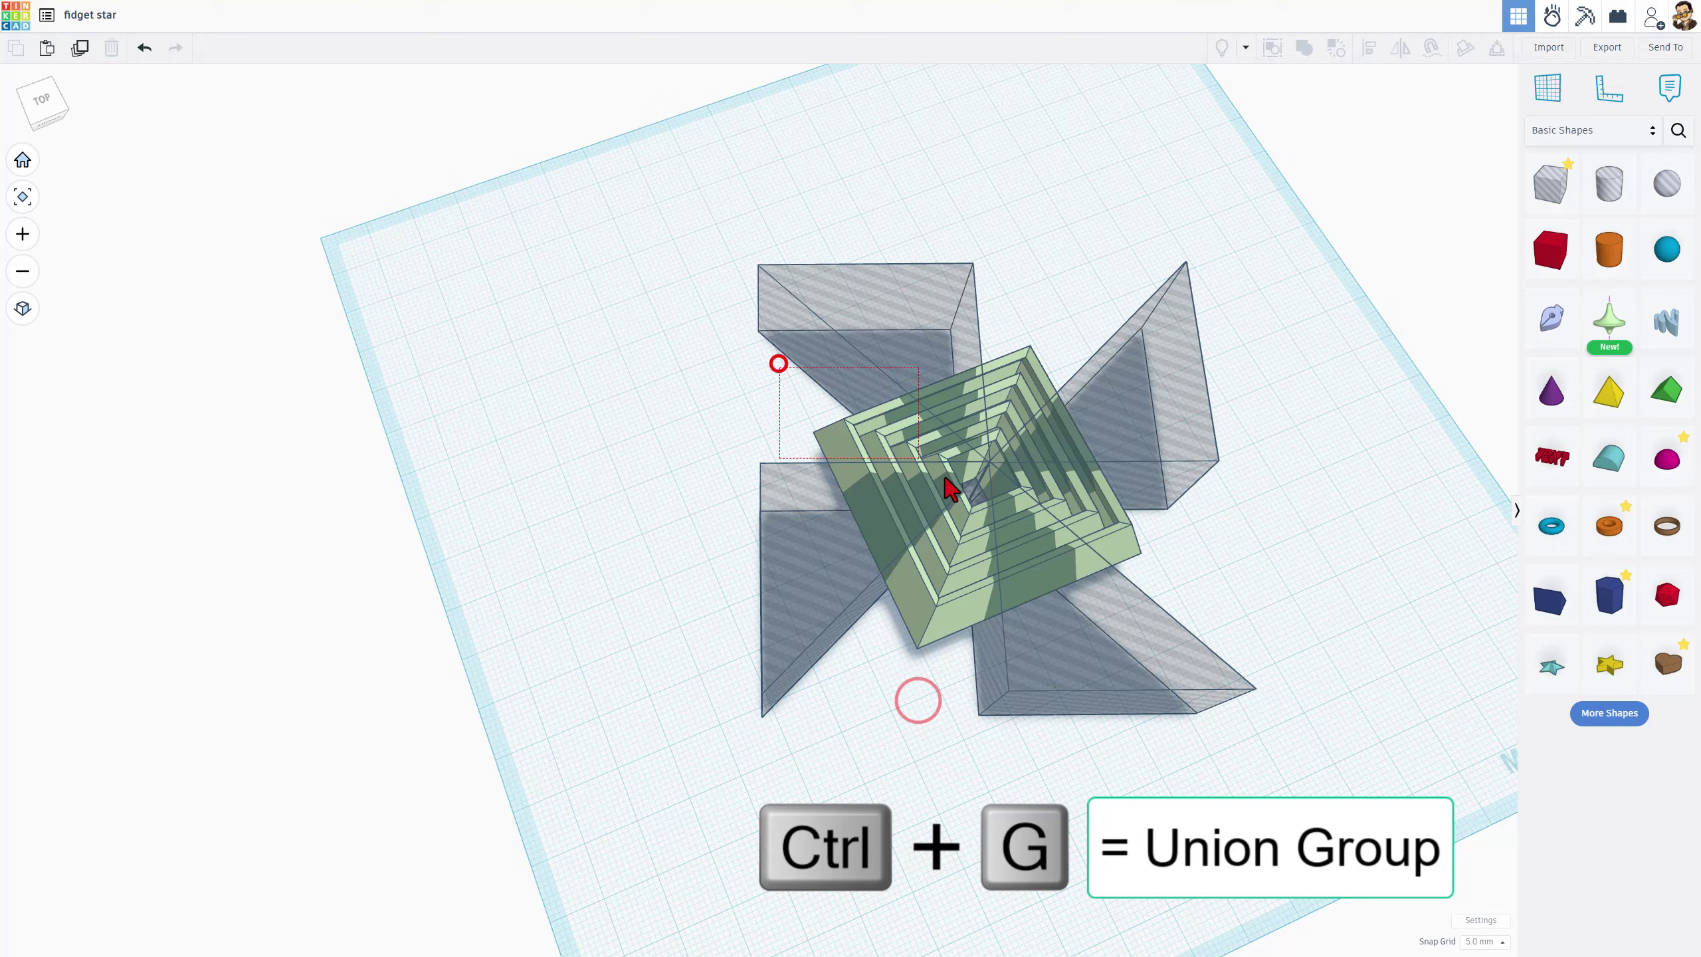
Group the stepped square with the wedge hole, then duplicate it and rotate the copy 45°
{"action": "left_click_drag", "start_coordinate": [778, 361], "coordinate": [1111, 573]}
{"action": "key", "text": "ctrl+g"}
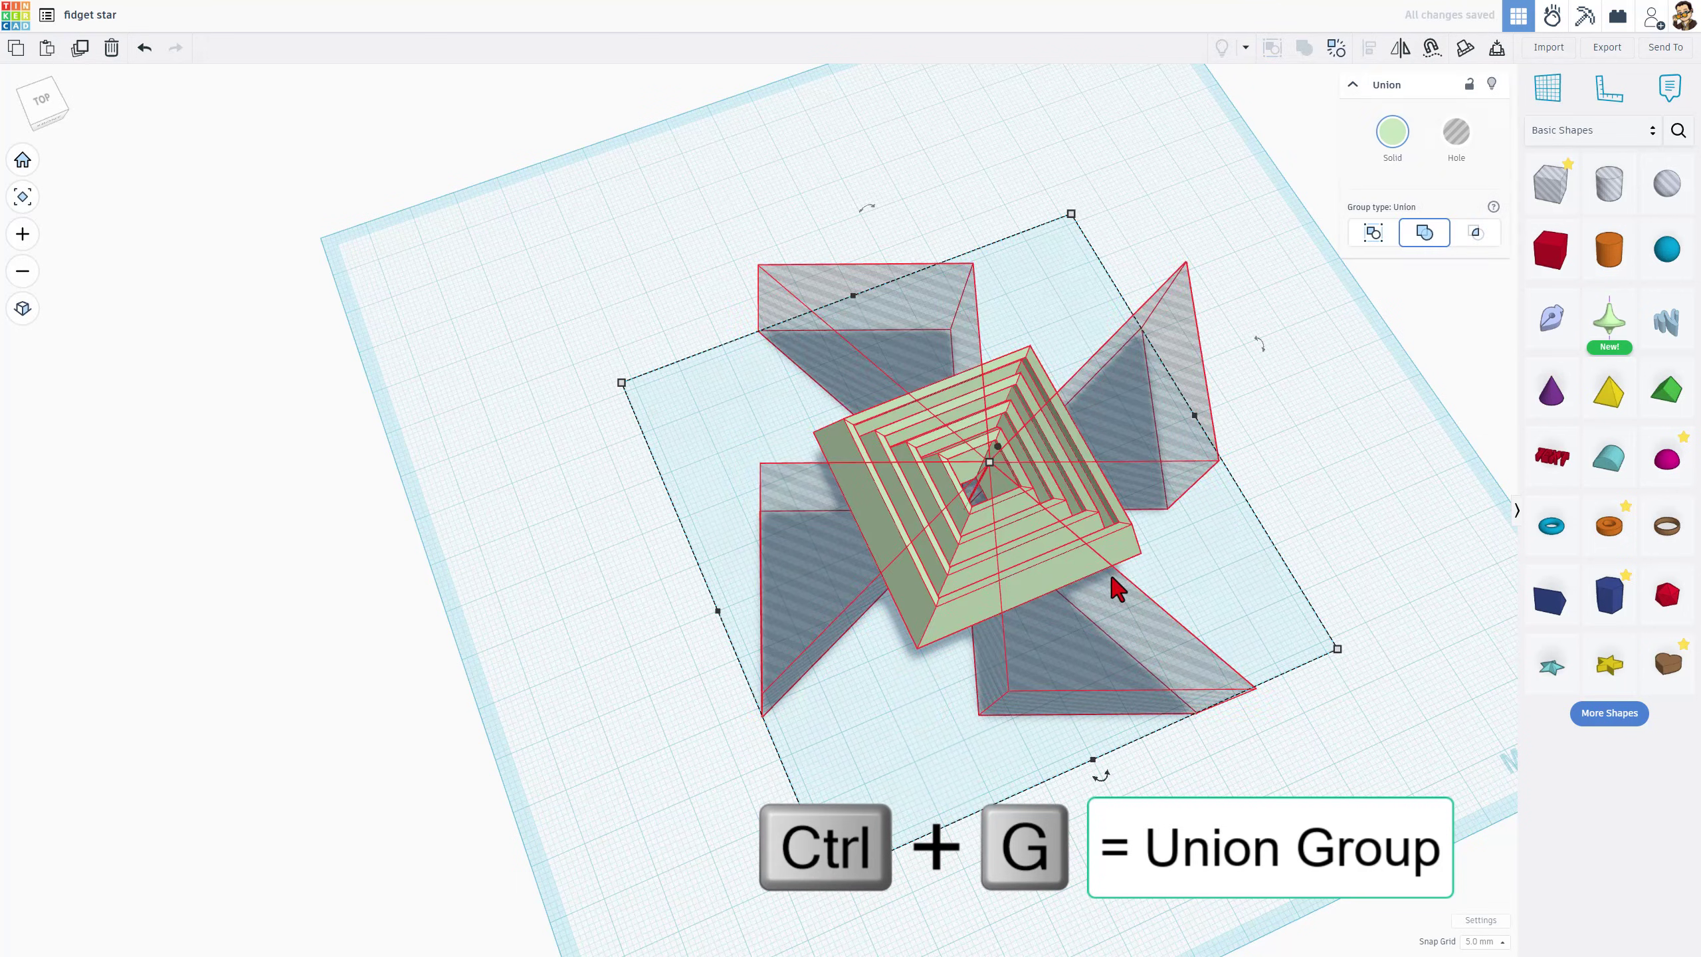
{"action": "right_click_drag", "start_coordinate": [1138, 561], "coordinate": [997, 533]}
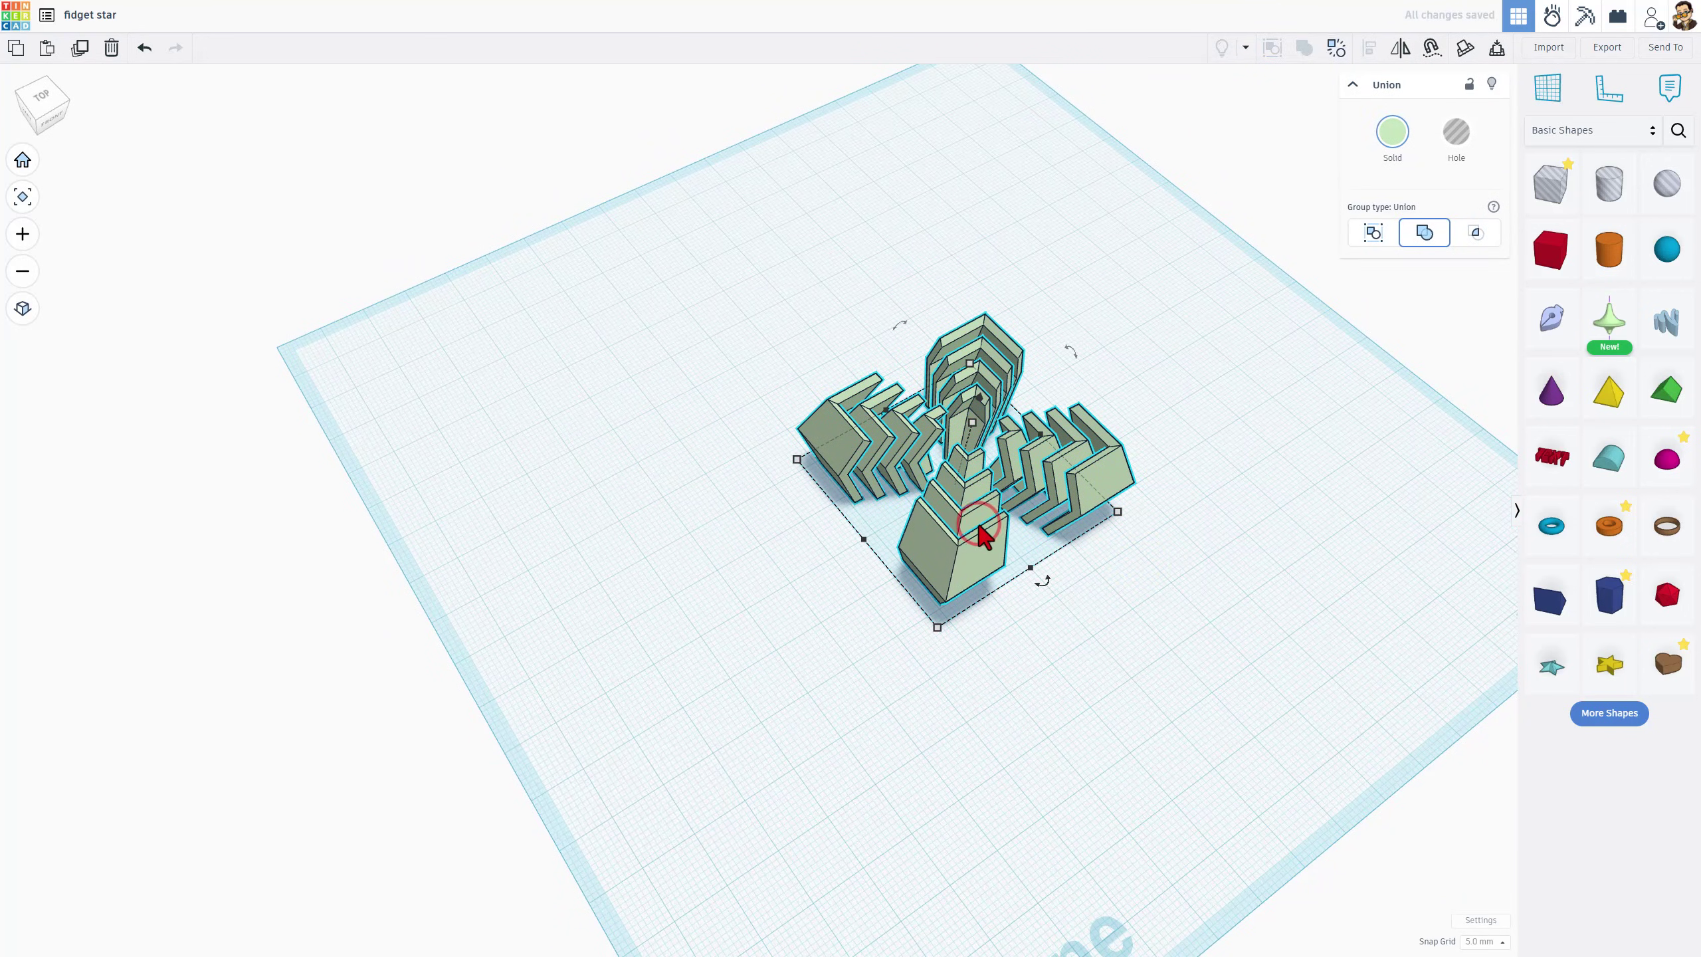
{"action": "key", "text": "ctrl+d"}
{"action": "left_click_drag", "start_coordinate": [1041, 580], "coordinate": [930, 702]}
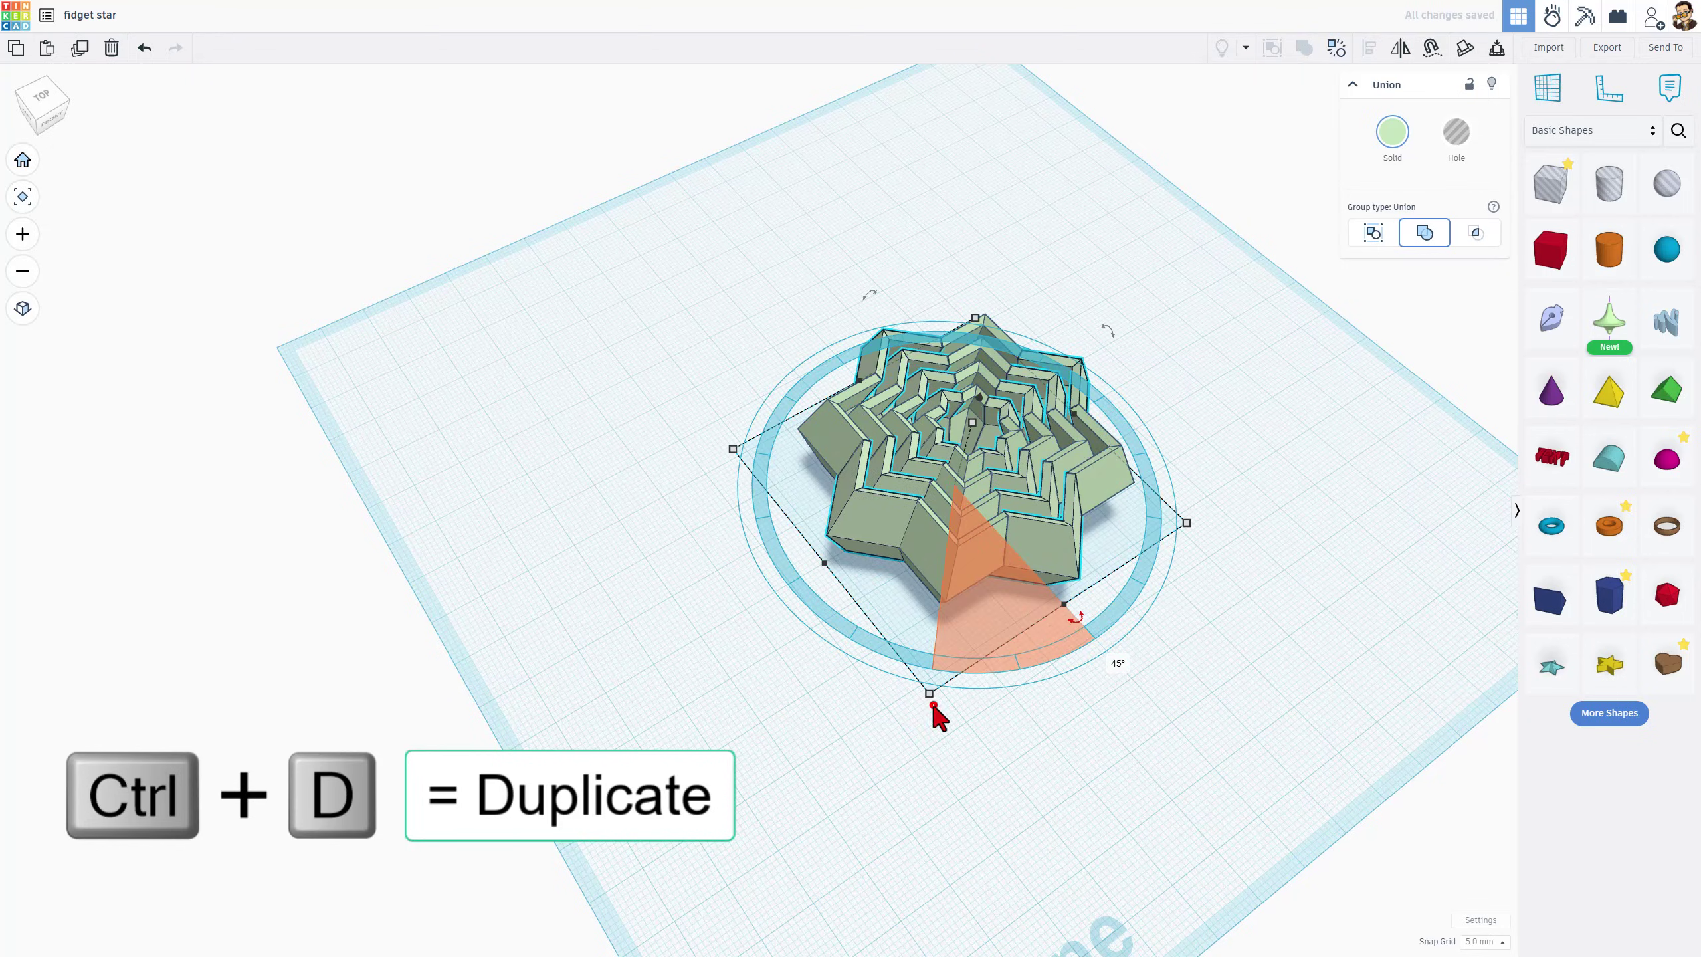
{"action": "left_click", "coordinate": [930, 704]}
{"action": "right_click_drag", "start_coordinate": [1083, 707], "coordinate": [678, 456]}
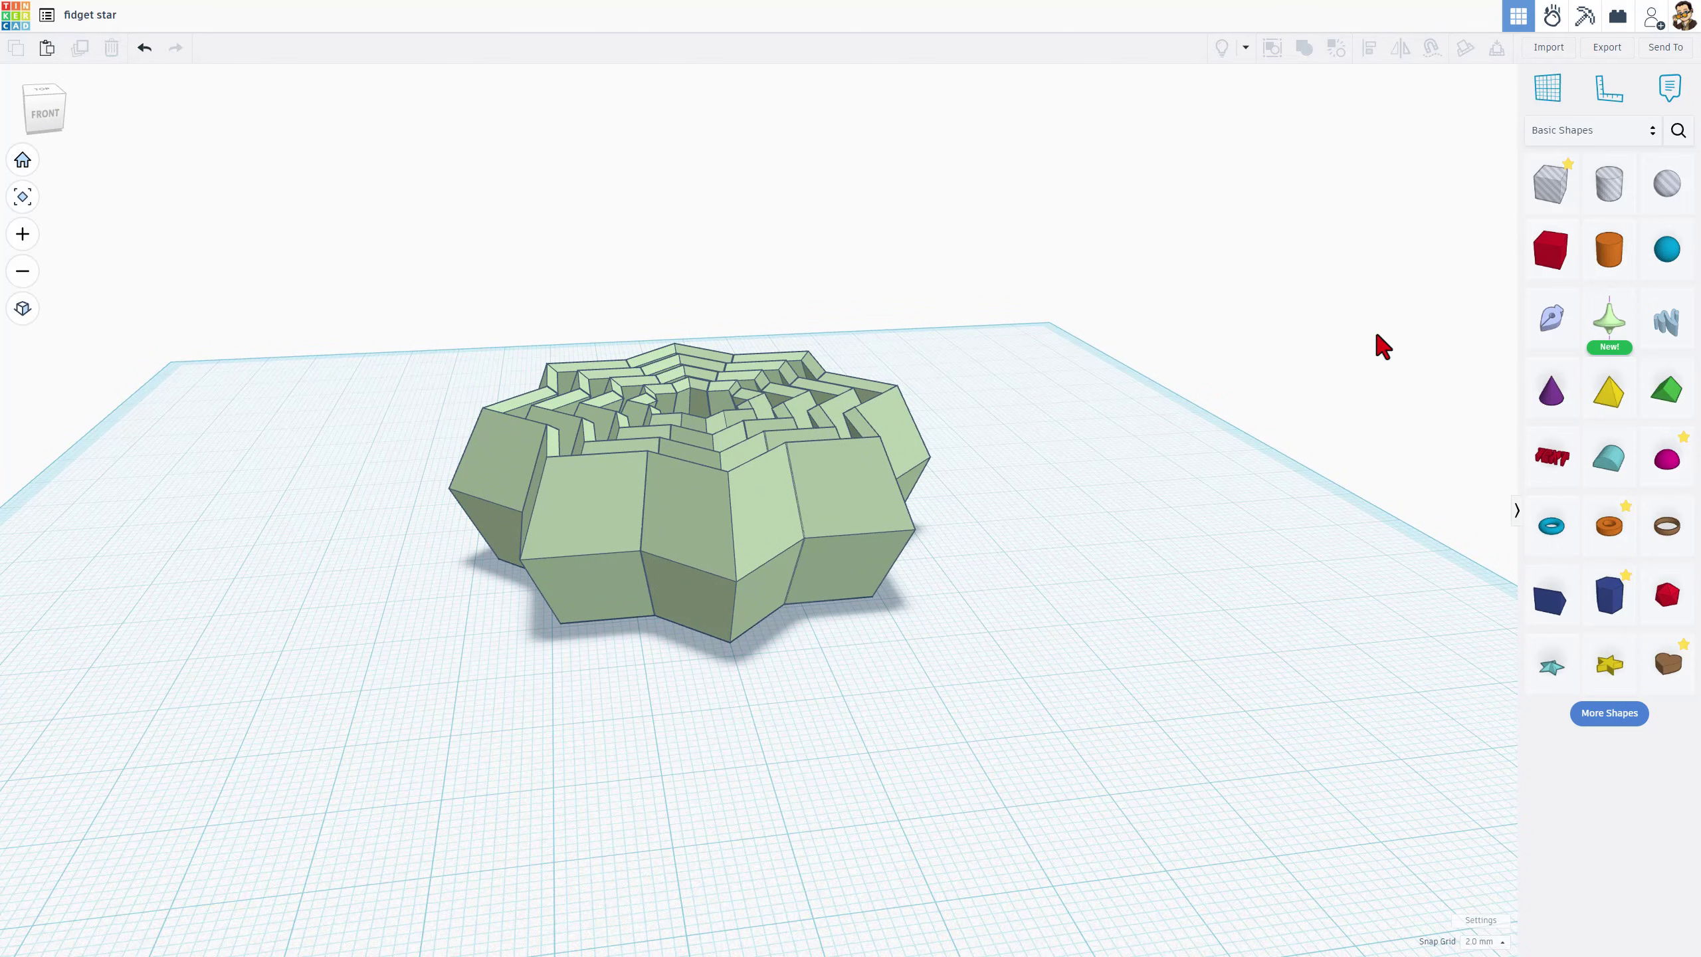
Add a box hole, scale it evenly to 88 mm over the star, and set its height to 1 mm
{"action": "left_click_drag", "start_coordinate": [1550, 183], "coordinate": [1041, 581]}
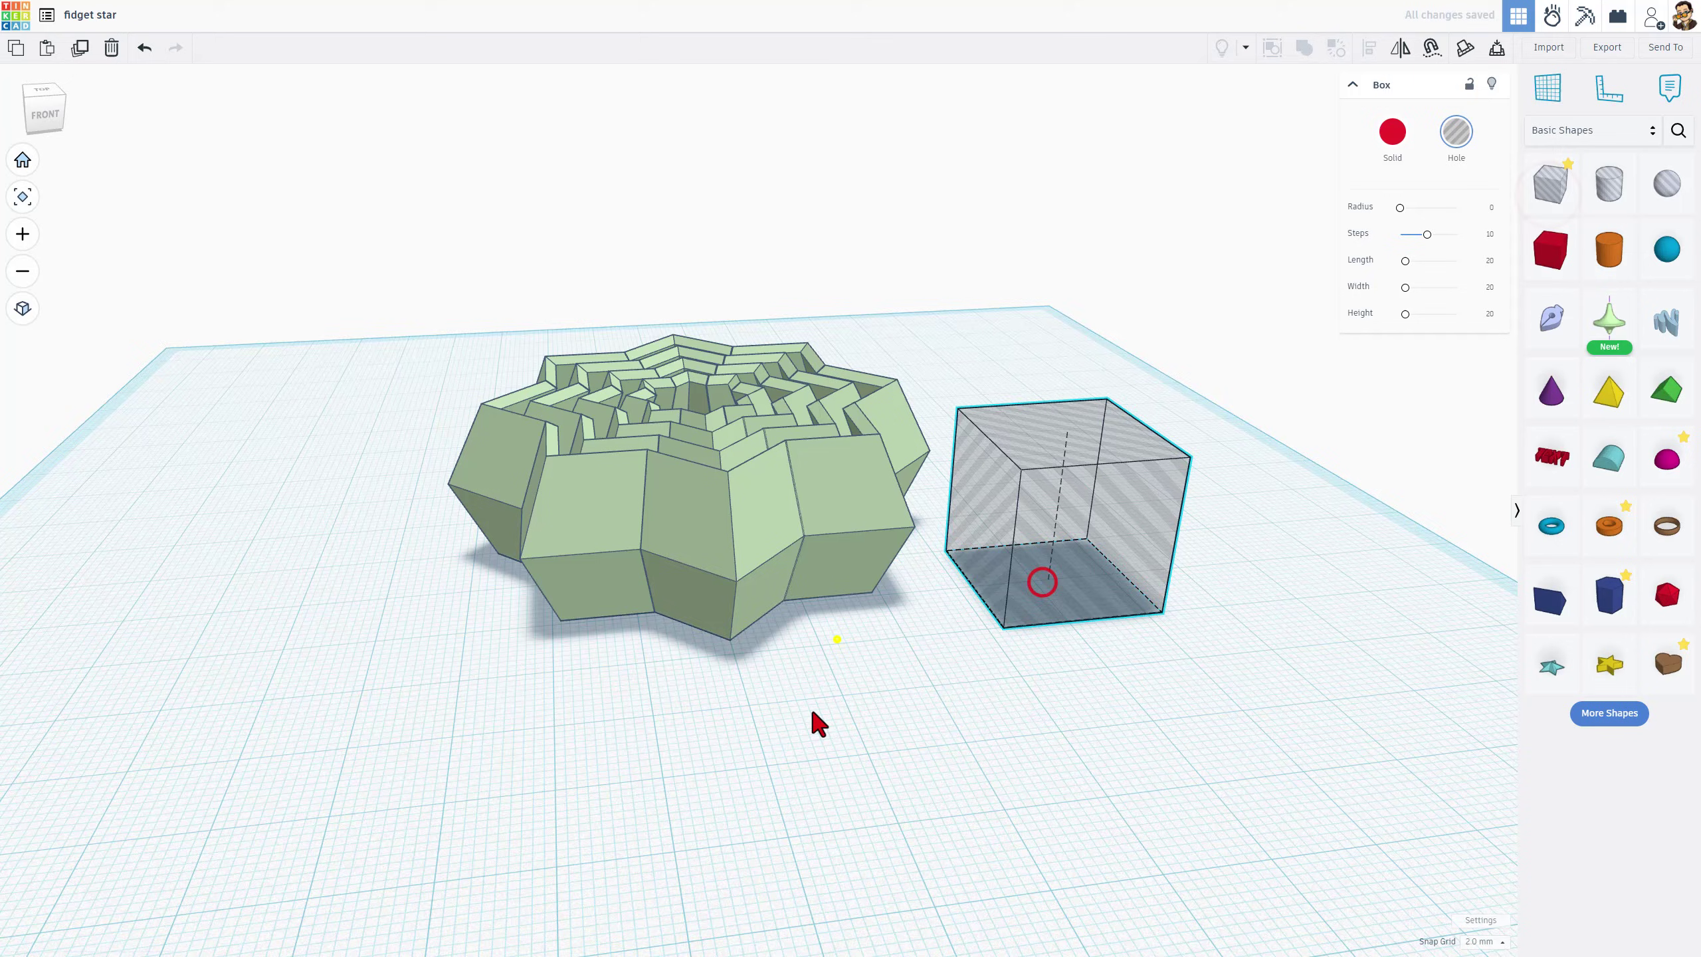
{"action": "right_click_drag", "start_coordinate": [813, 714], "coordinate": [732, 521]}
{"action": "left_click", "coordinate": [734, 513]}
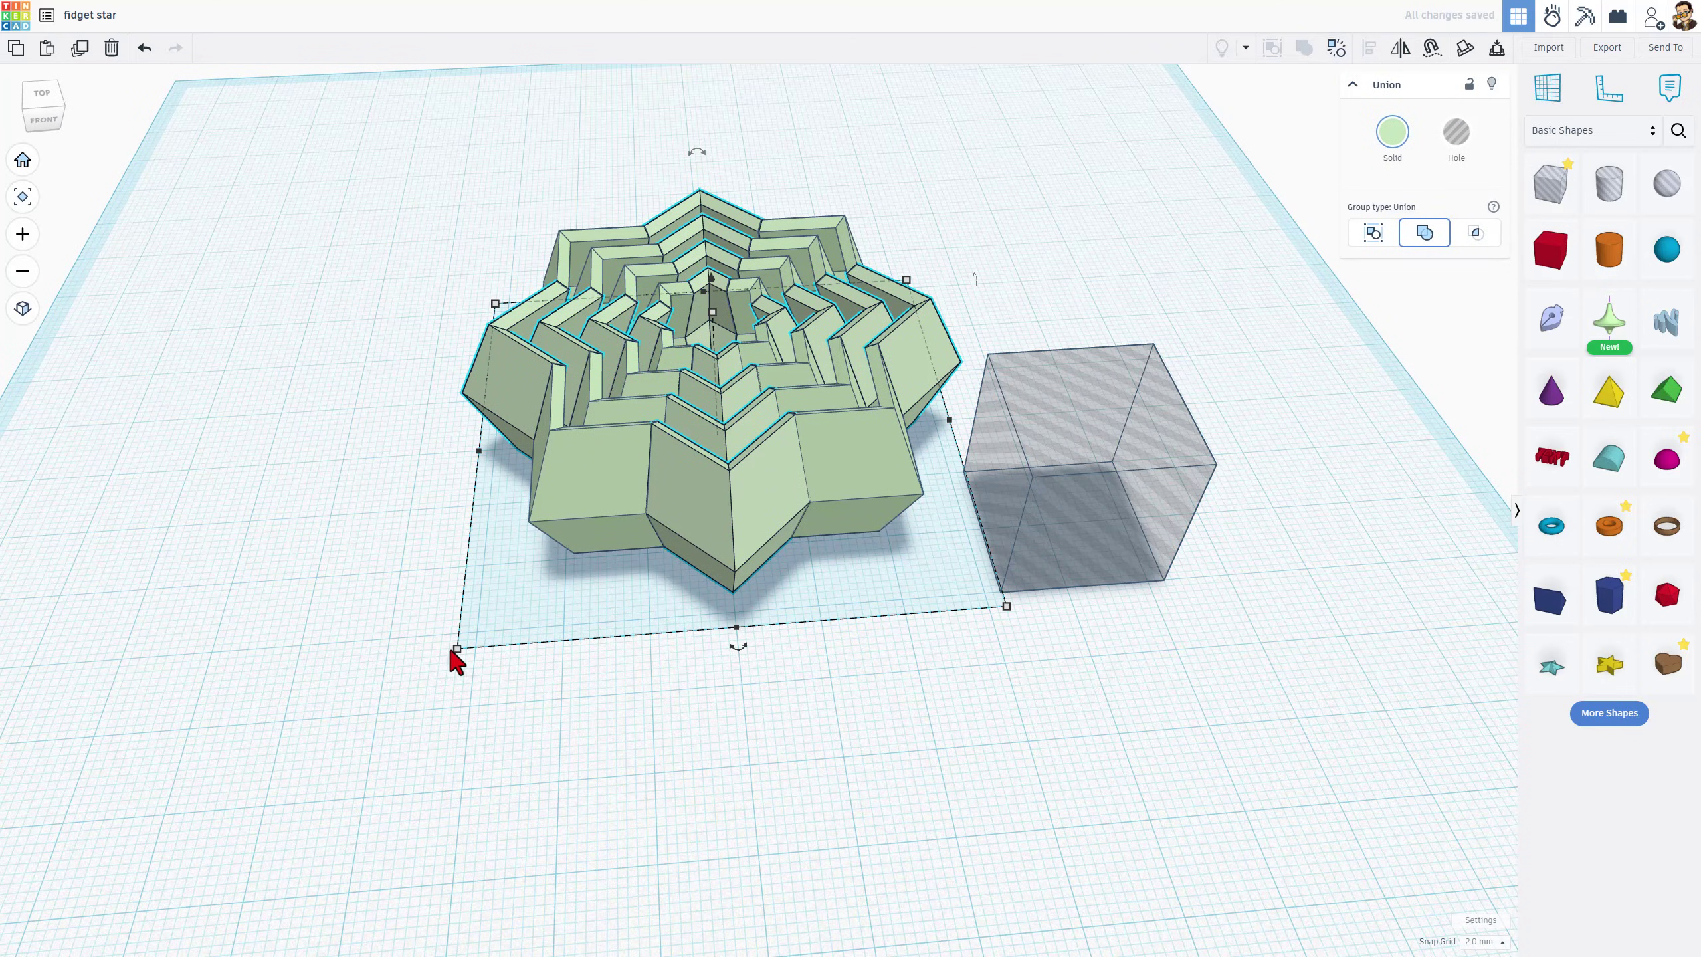
{"action": "mouse_move", "coordinate": [456, 649]}
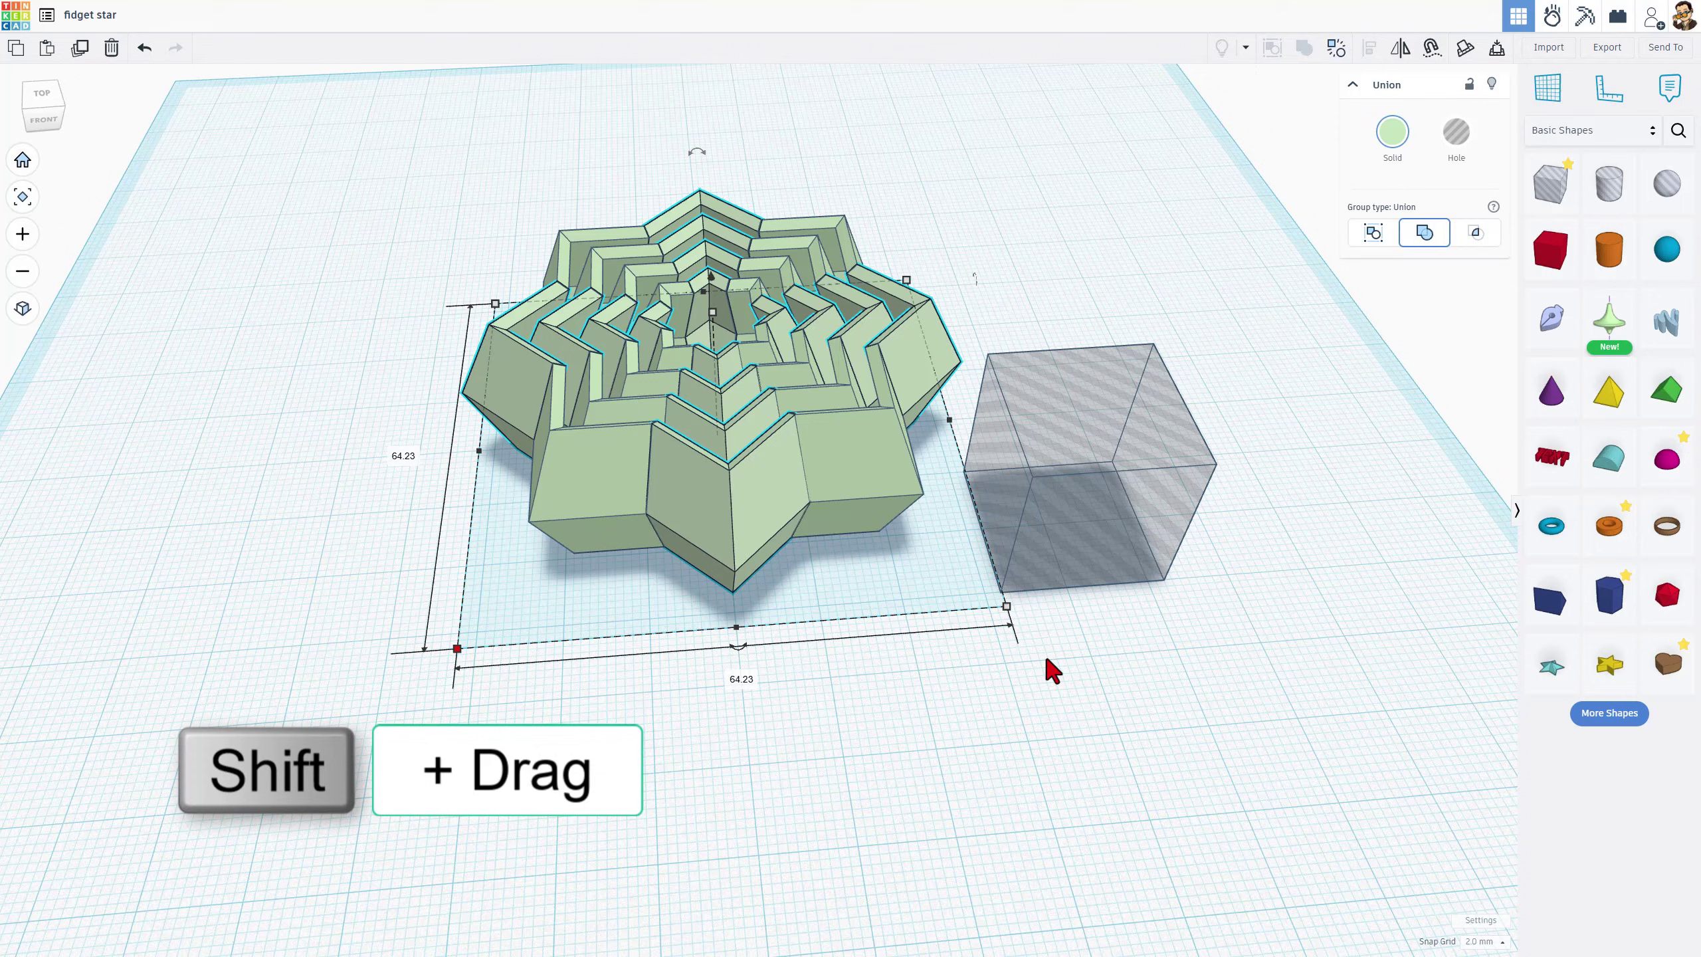
{"action": "left_click", "coordinate": [1102, 556]}
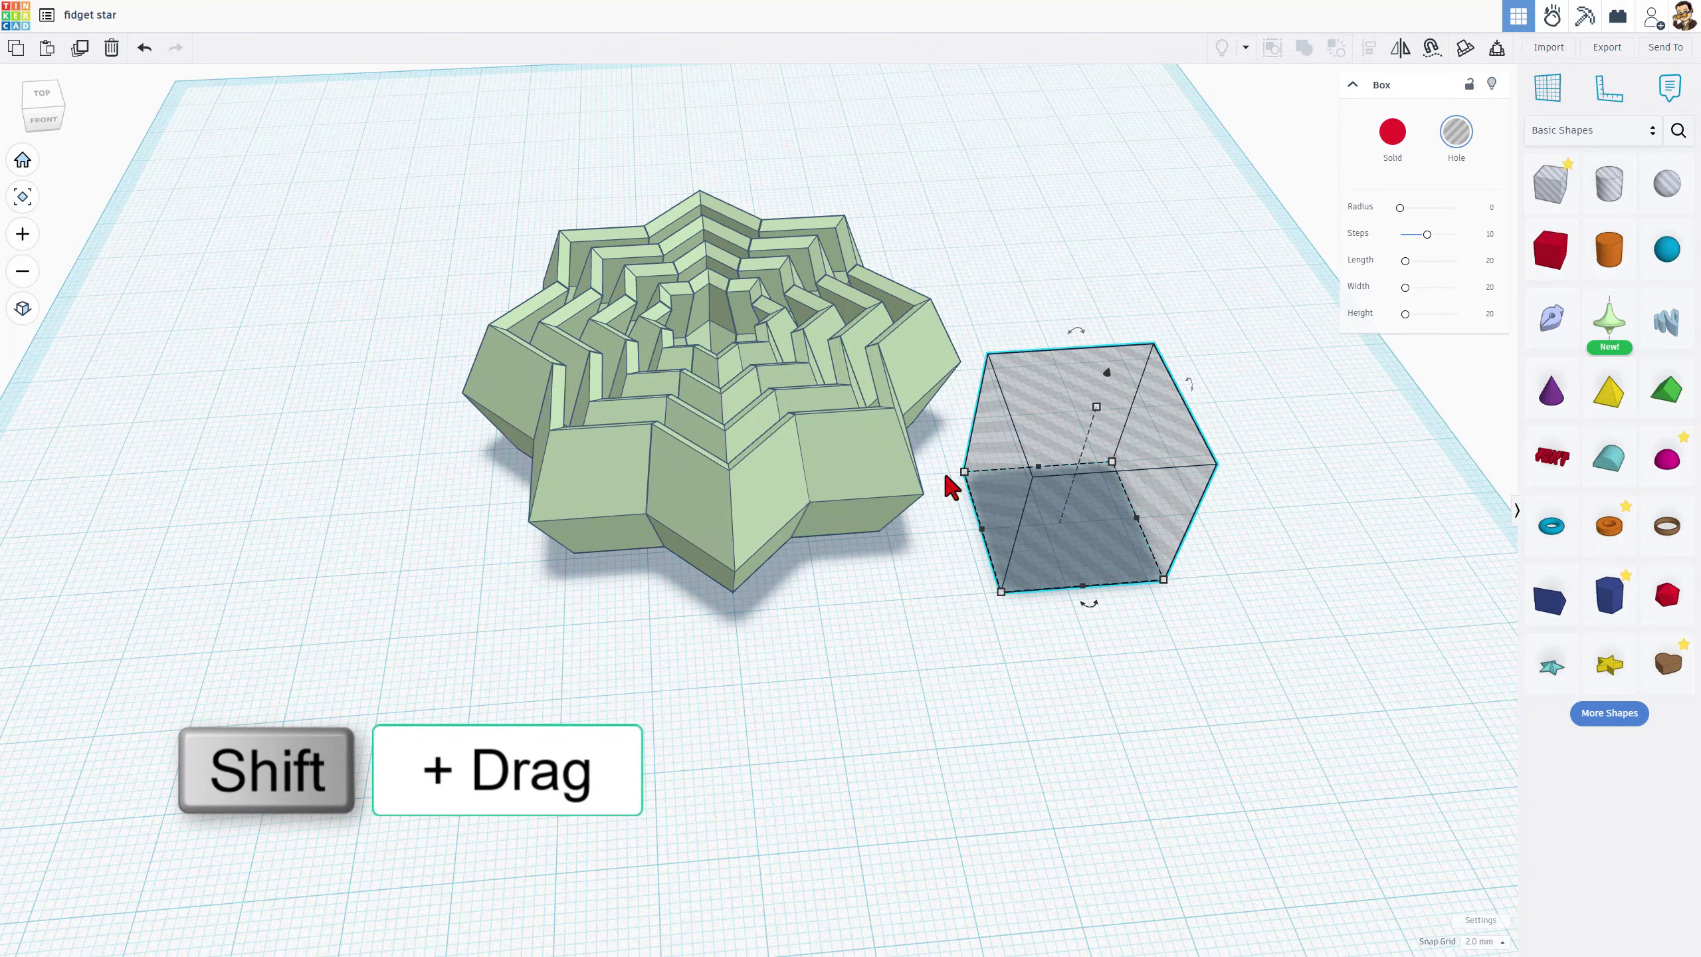
{"action": "left_click_drag", "start_coordinate": [963, 472], "coordinate": [463, 355], "text": "shift"}
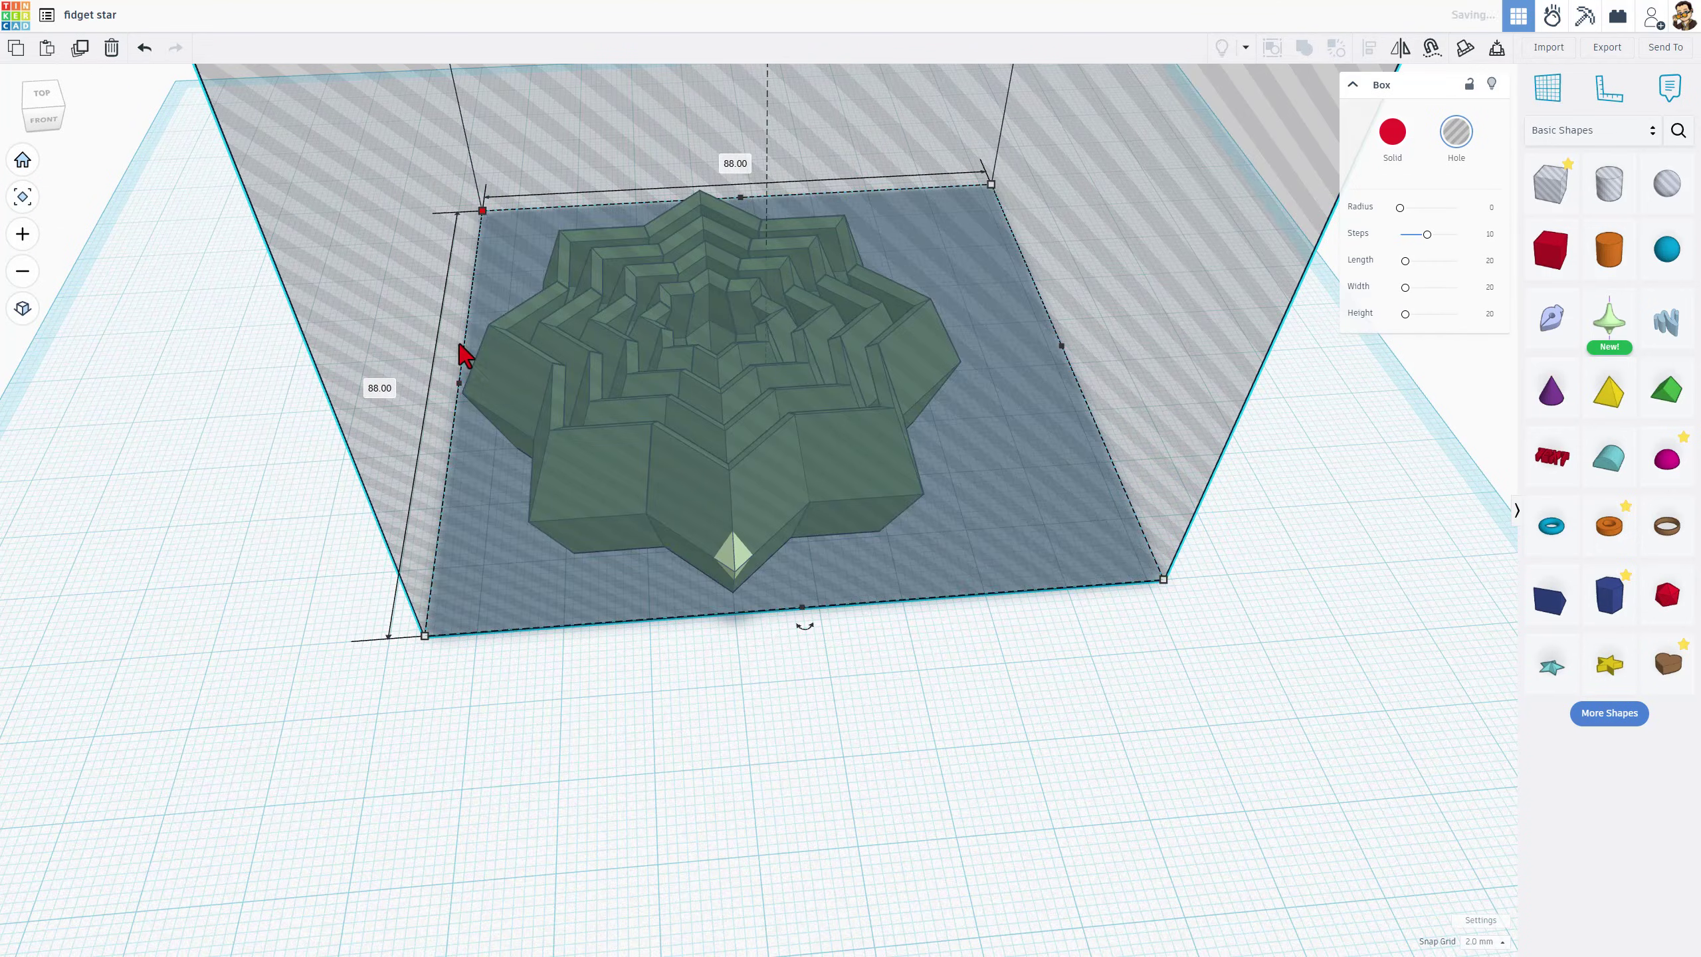
{"action": "right_click_drag", "start_coordinate": [465, 355], "coordinate": [683, 499]}
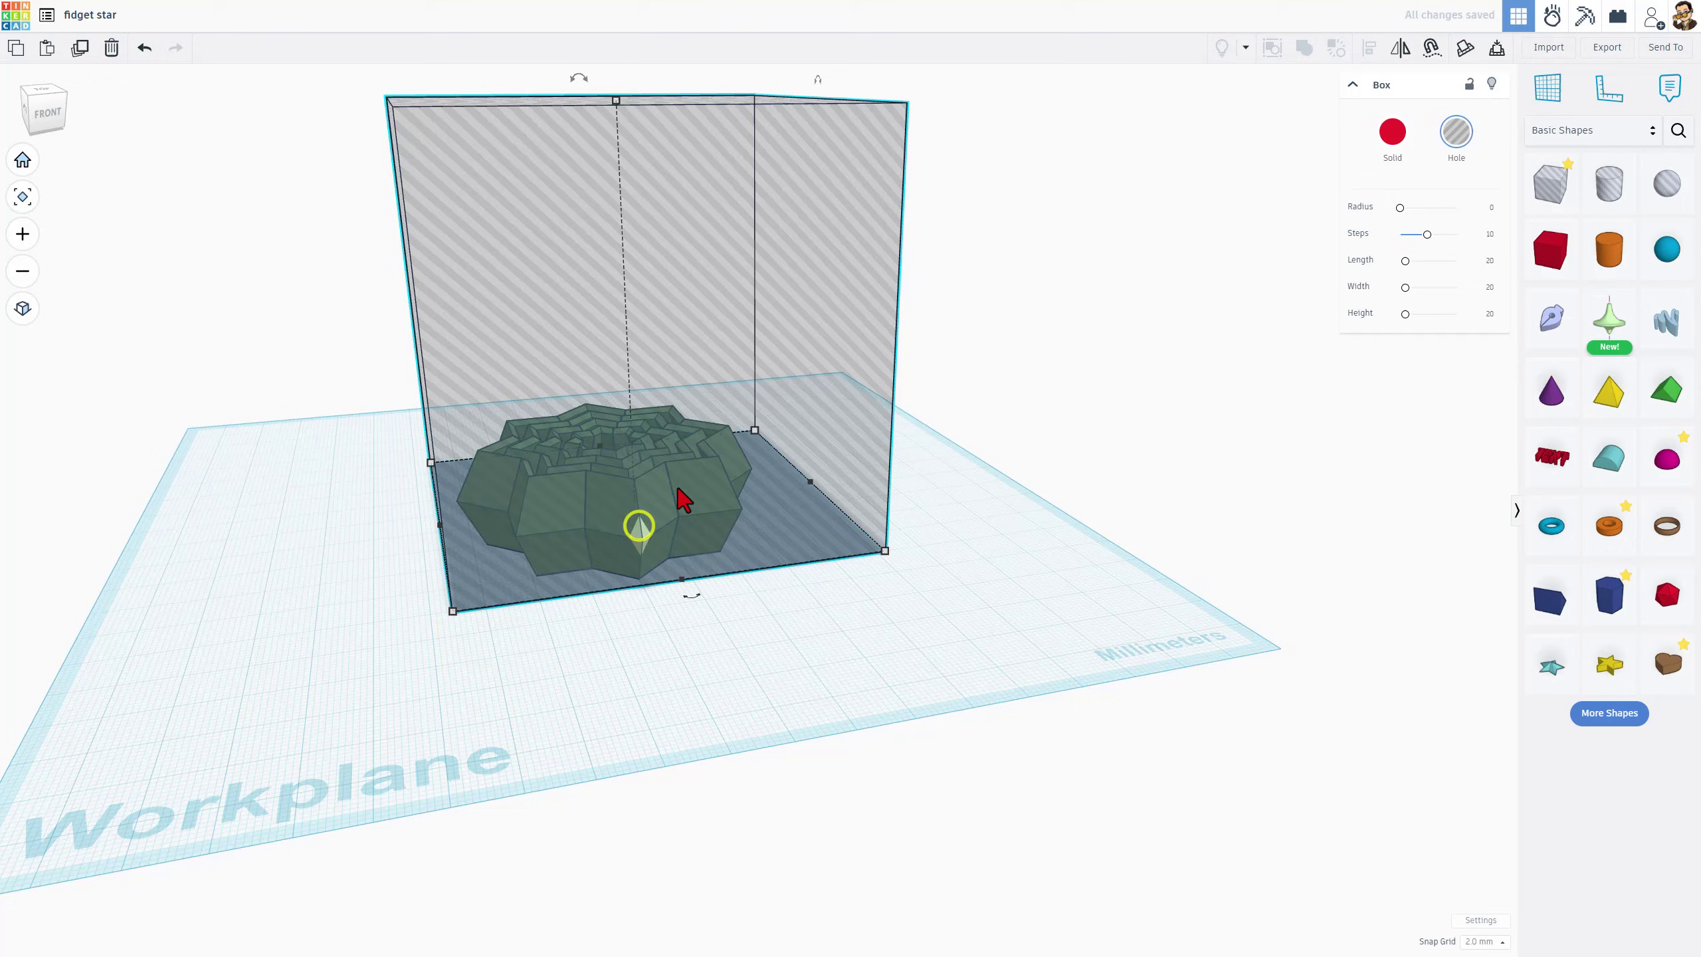
{"action": "mouse_move", "coordinate": [616, 102]}
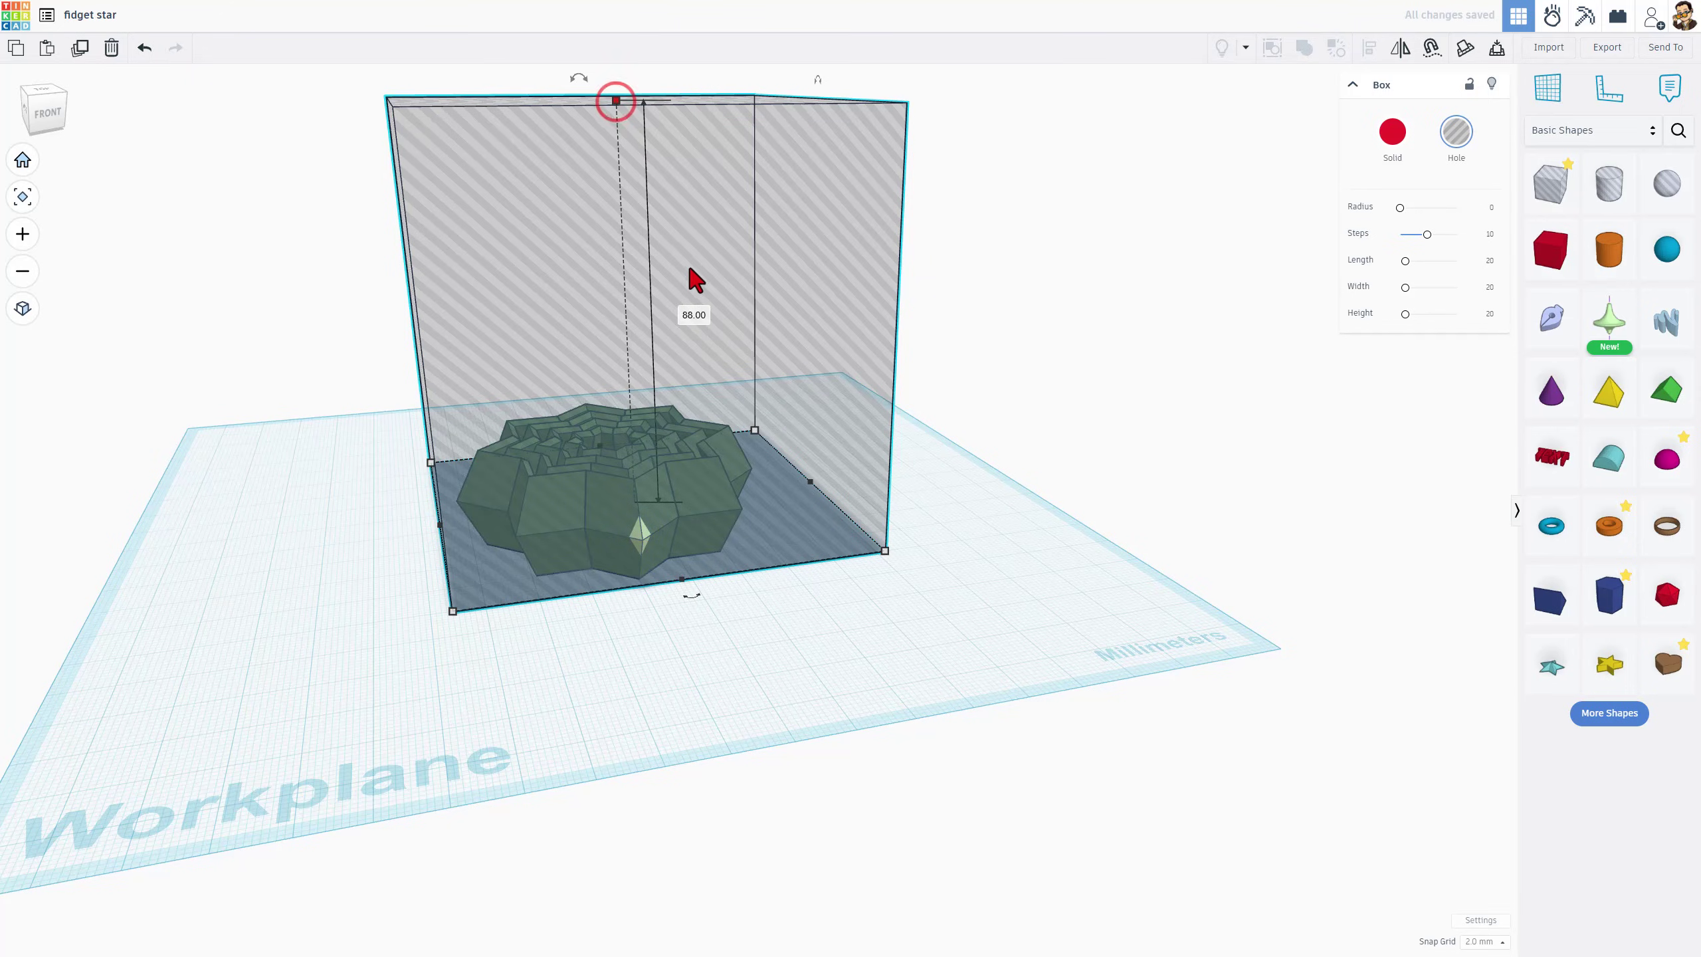
{"action": "type", "text": "1"}
{"action": "key", "text": "Return"}
{"action": "key", "text": "ctrl+a"}
Centre the star on the hole box front-to-back and side-to-side, then duplicate the box
{"action": "left_click", "coordinate": [701, 690]}
{"action": "left_click_drag", "start_coordinate": [325, 374], "coordinate": [709, 595]}
{"action": "right_click_drag", "start_coordinate": [708, 595], "coordinate": [659, 600]}
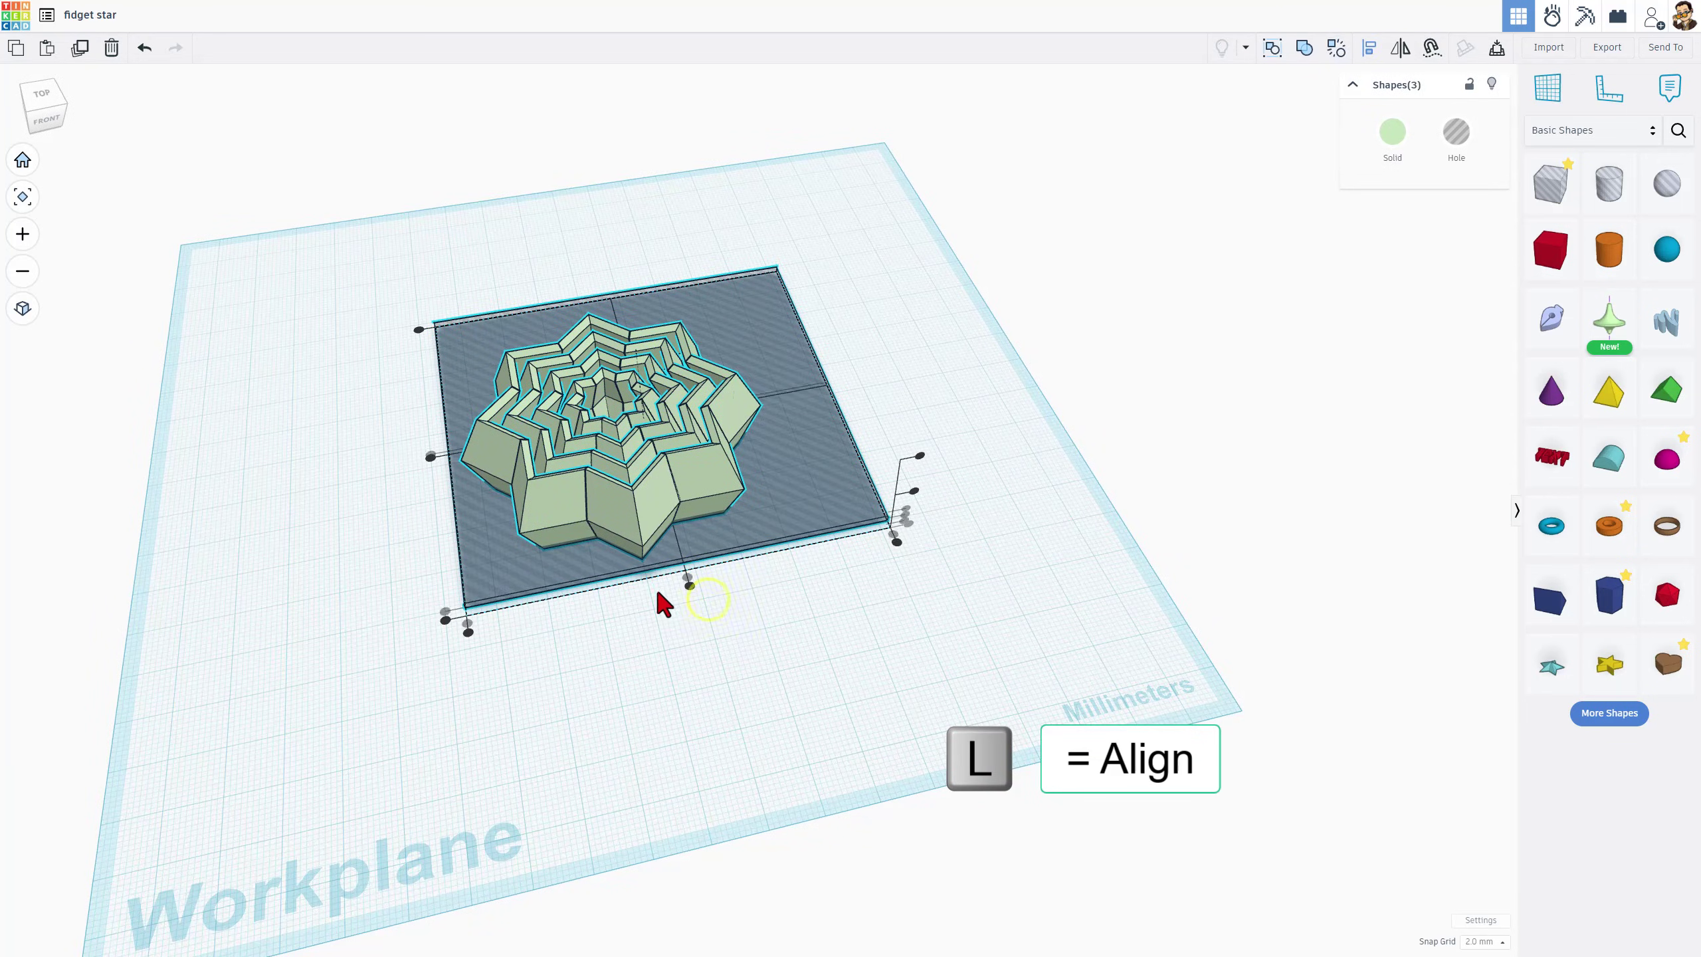
{"action": "left_click", "coordinate": [690, 584]}
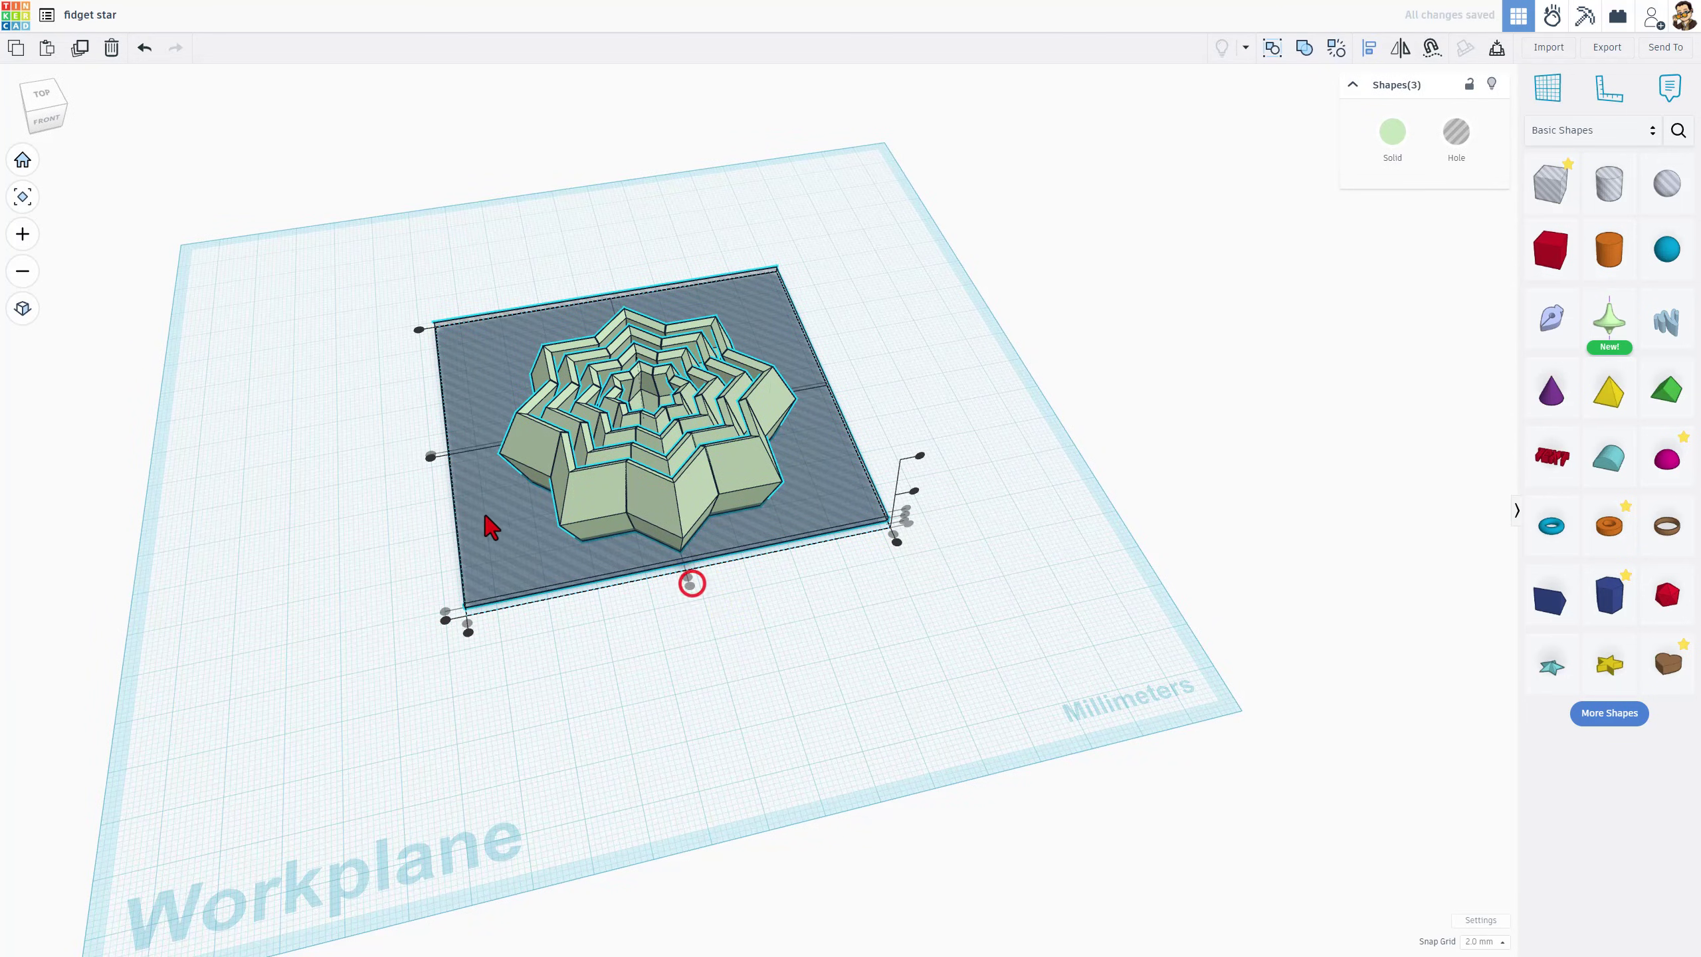
{"action": "left_click", "coordinate": [429, 460]}
{"action": "key", "text": "ctrl+d"}
{"action": "right_click_drag", "start_coordinate": [625, 615], "coordinate": [810, 551]}
Raise the hole box copy above the star and align it with the star's top
{"action": "left_click", "coordinate": [816, 537]}
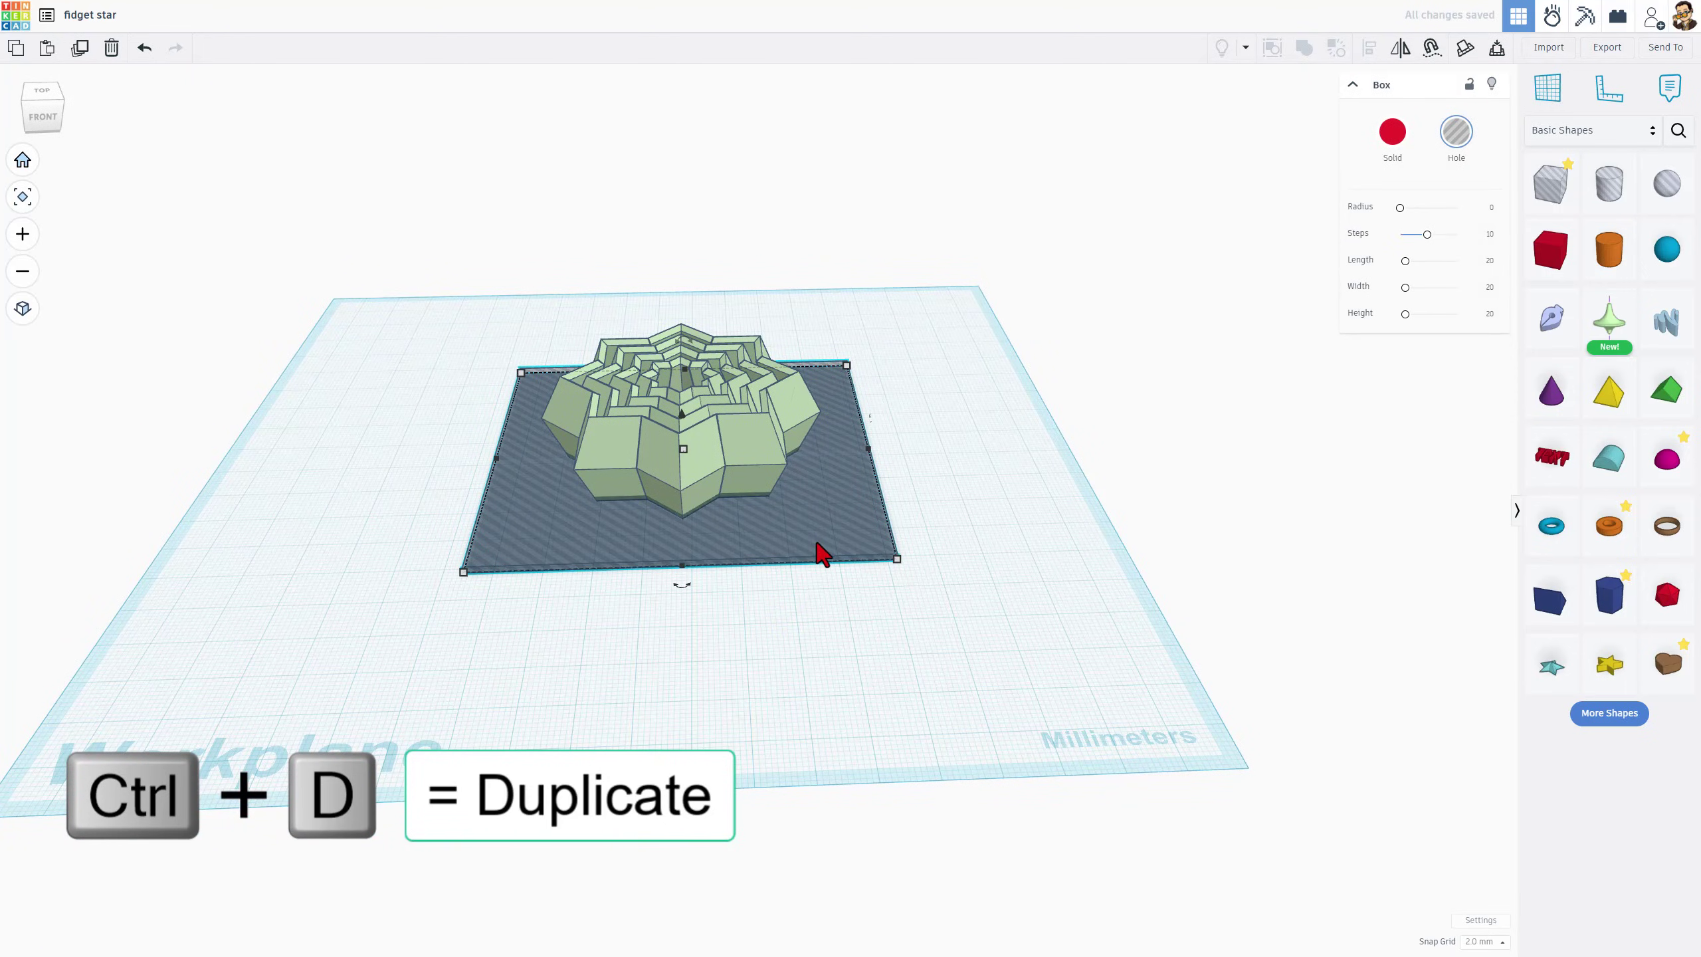
{"action": "key", "text": "ctrl+Up"}
{"action": "key", "text": "ctrl+Up"}
{"action": "key", "text": "ctrl+Up"}
{"action": "key", "text": "ctrl+Up"}
{"action": "key", "text": "ctrl+Up"}
{"action": "key", "text": "ctrl+Up"}
{"action": "key", "text": "ctrl+Up"}
{"action": "key", "text": "ctrl+Up"}
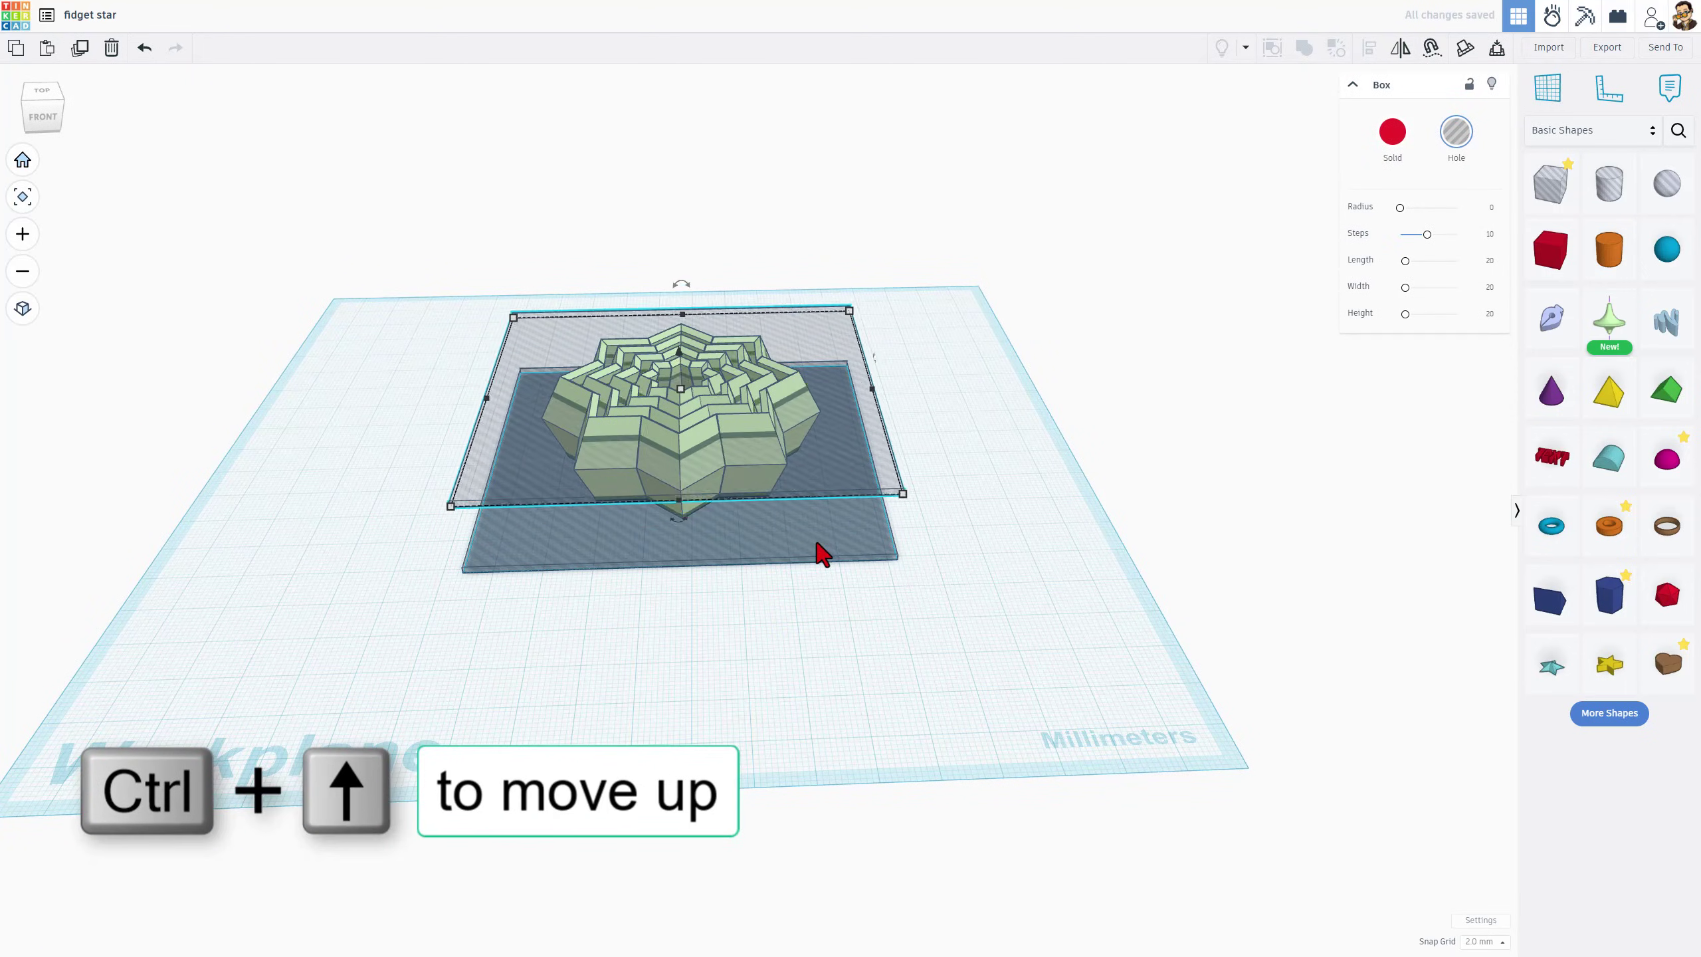
{"action": "left_click", "coordinate": [1010, 439]}
{"action": "right_click_drag", "start_coordinate": [1010, 435], "coordinate": [890, 375]}
{"action": "left_click_drag", "start_coordinate": [892, 376], "coordinate": [670, 515]}
{"action": "key", "text": "l"}
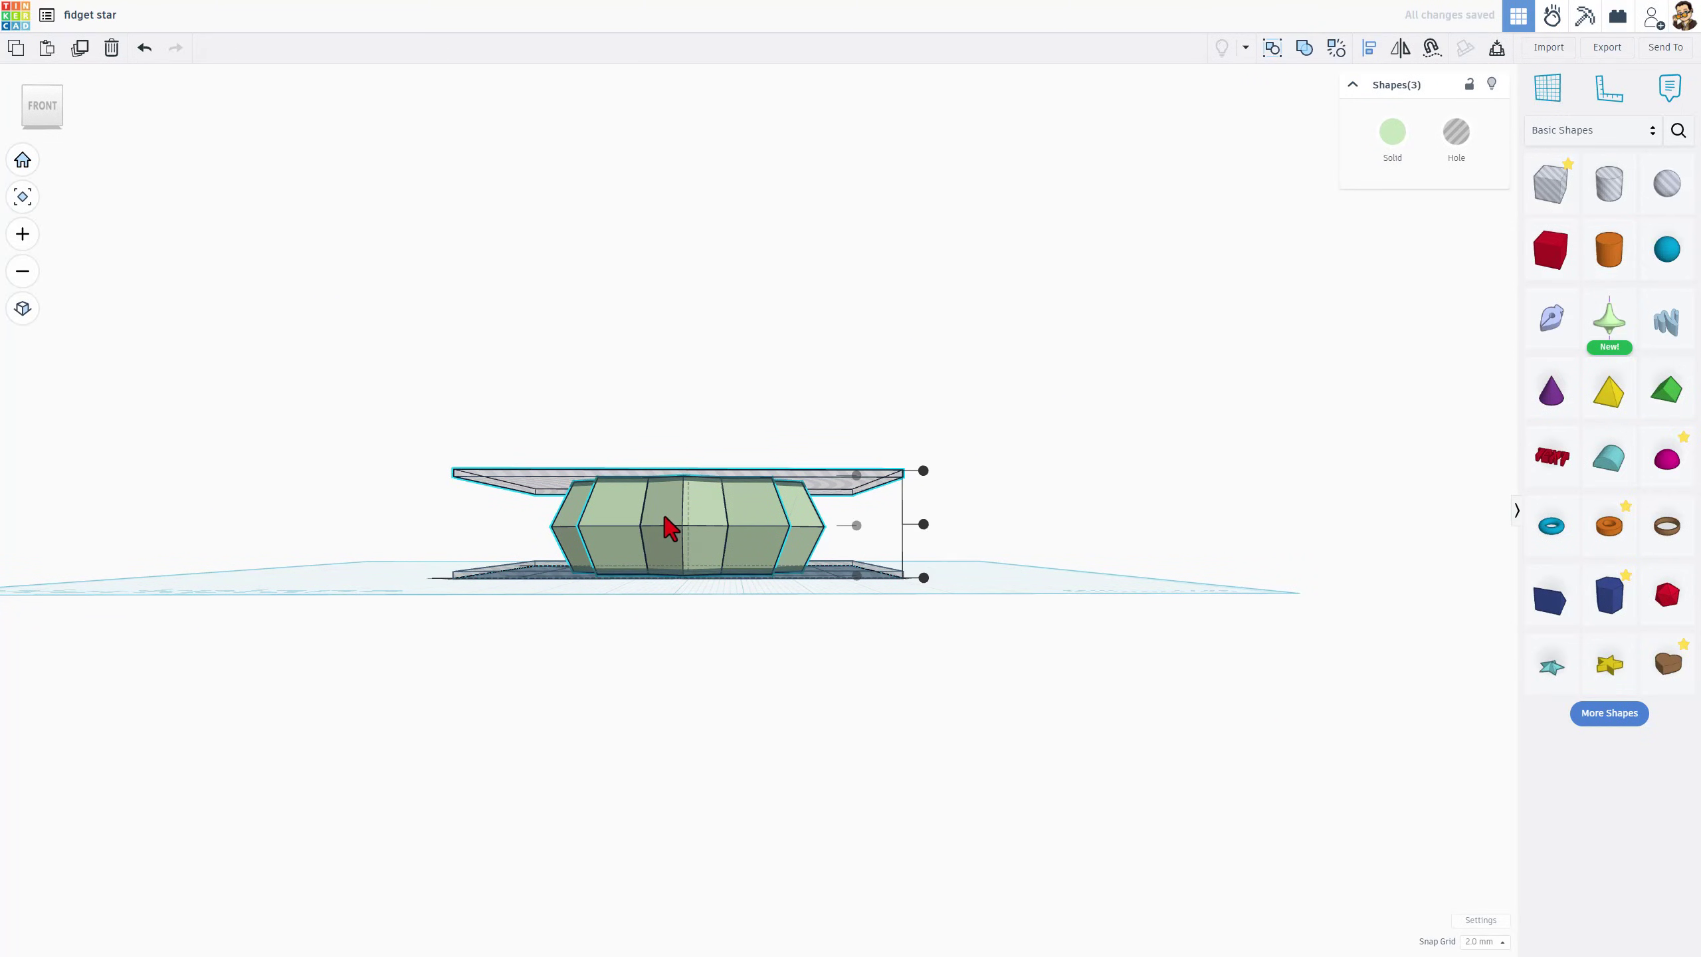
{"action": "left_click", "coordinate": [857, 476]}
{"action": "left_click", "coordinate": [966, 507]}
{"action": "right_click_drag", "start_coordinate": [1067, 498], "coordinate": [1010, 373]}
Group the star with both hole slabs to cut it flat top and bottom
{"action": "left_click_drag", "start_coordinate": [1005, 356], "coordinate": [516, 582]}
{"action": "key", "text": "ctrl+g"}
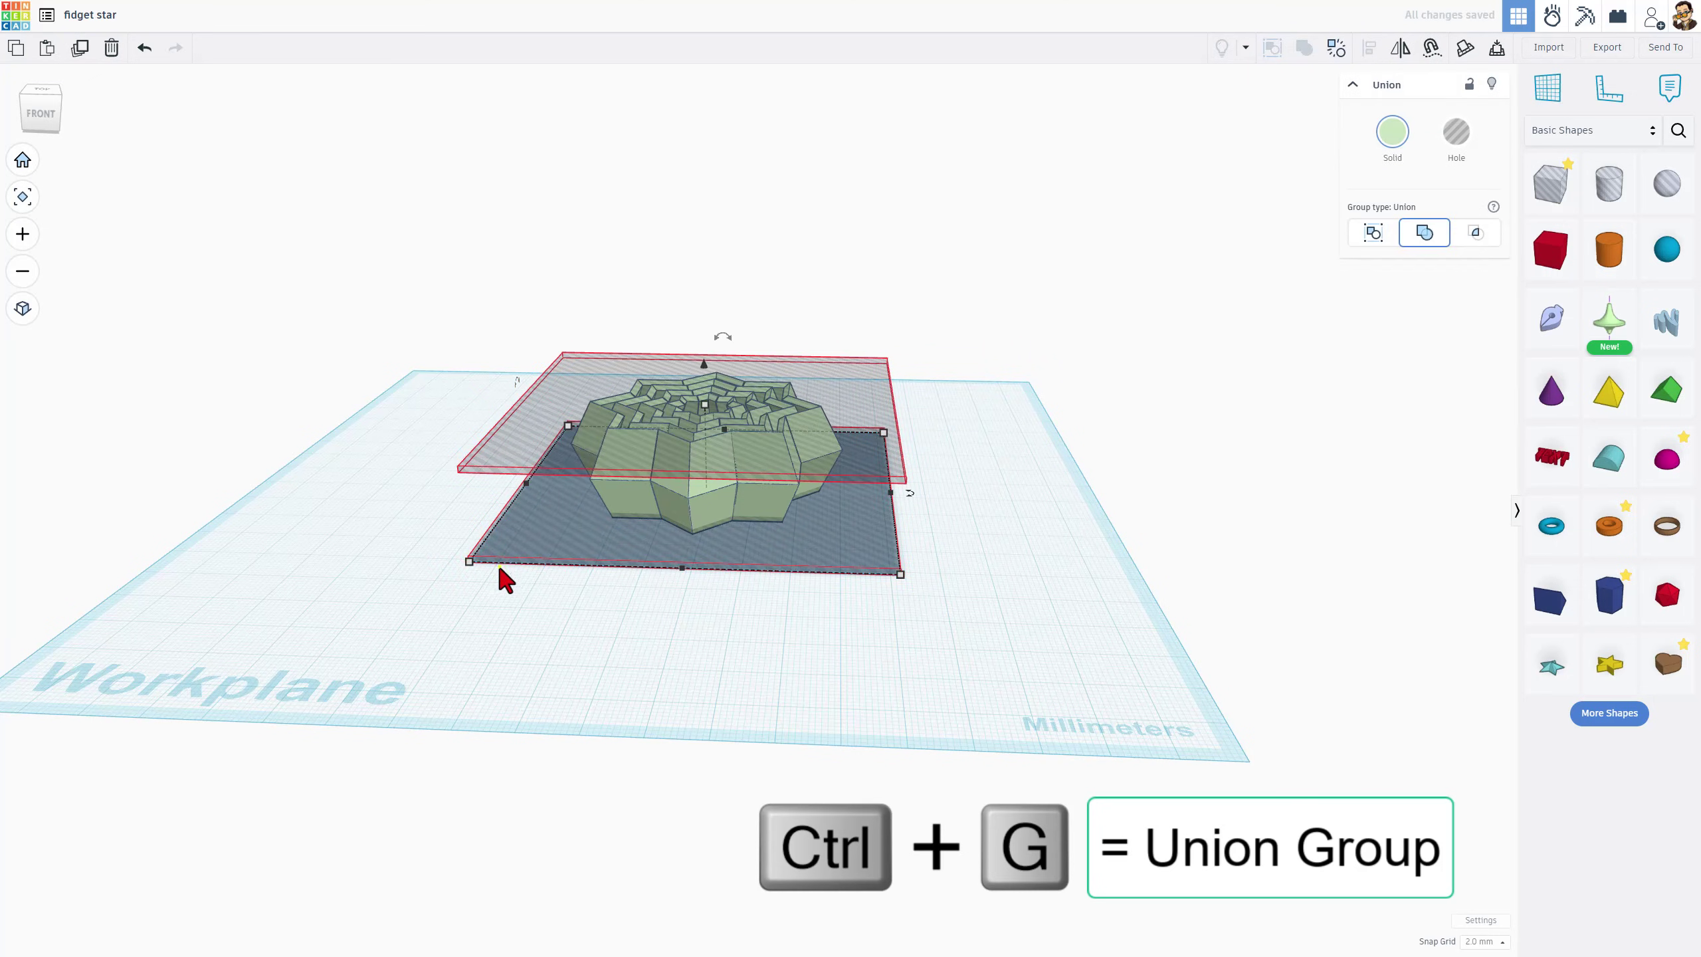
{"action": "right_click_drag", "start_coordinate": [504, 569], "coordinate": [520, 471]}
{"action": "scroll", "coordinate": [653, 425], "scroll_direction": "up", "scroll_amount": 4}
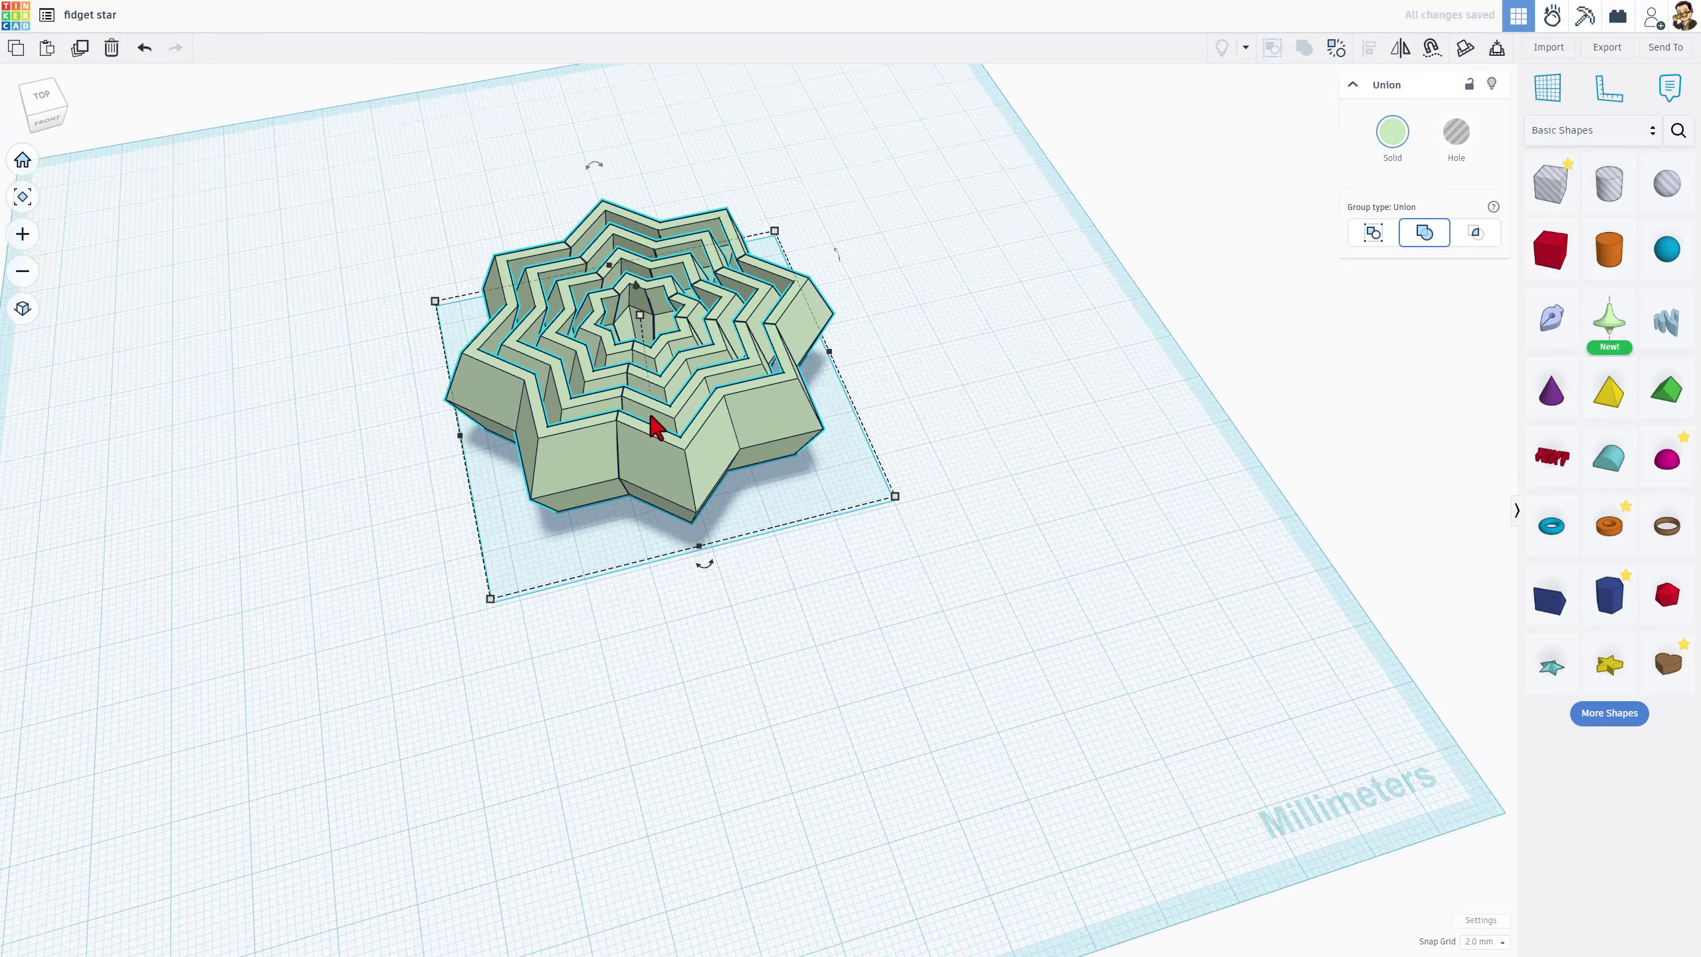
{"action": "right_click_drag", "start_coordinate": [703, 438], "coordinate": [614, 419]}
{"action": "scroll", "coordinate": [617, 423], "scroll_direction": "down", "scroll_amount": 4}
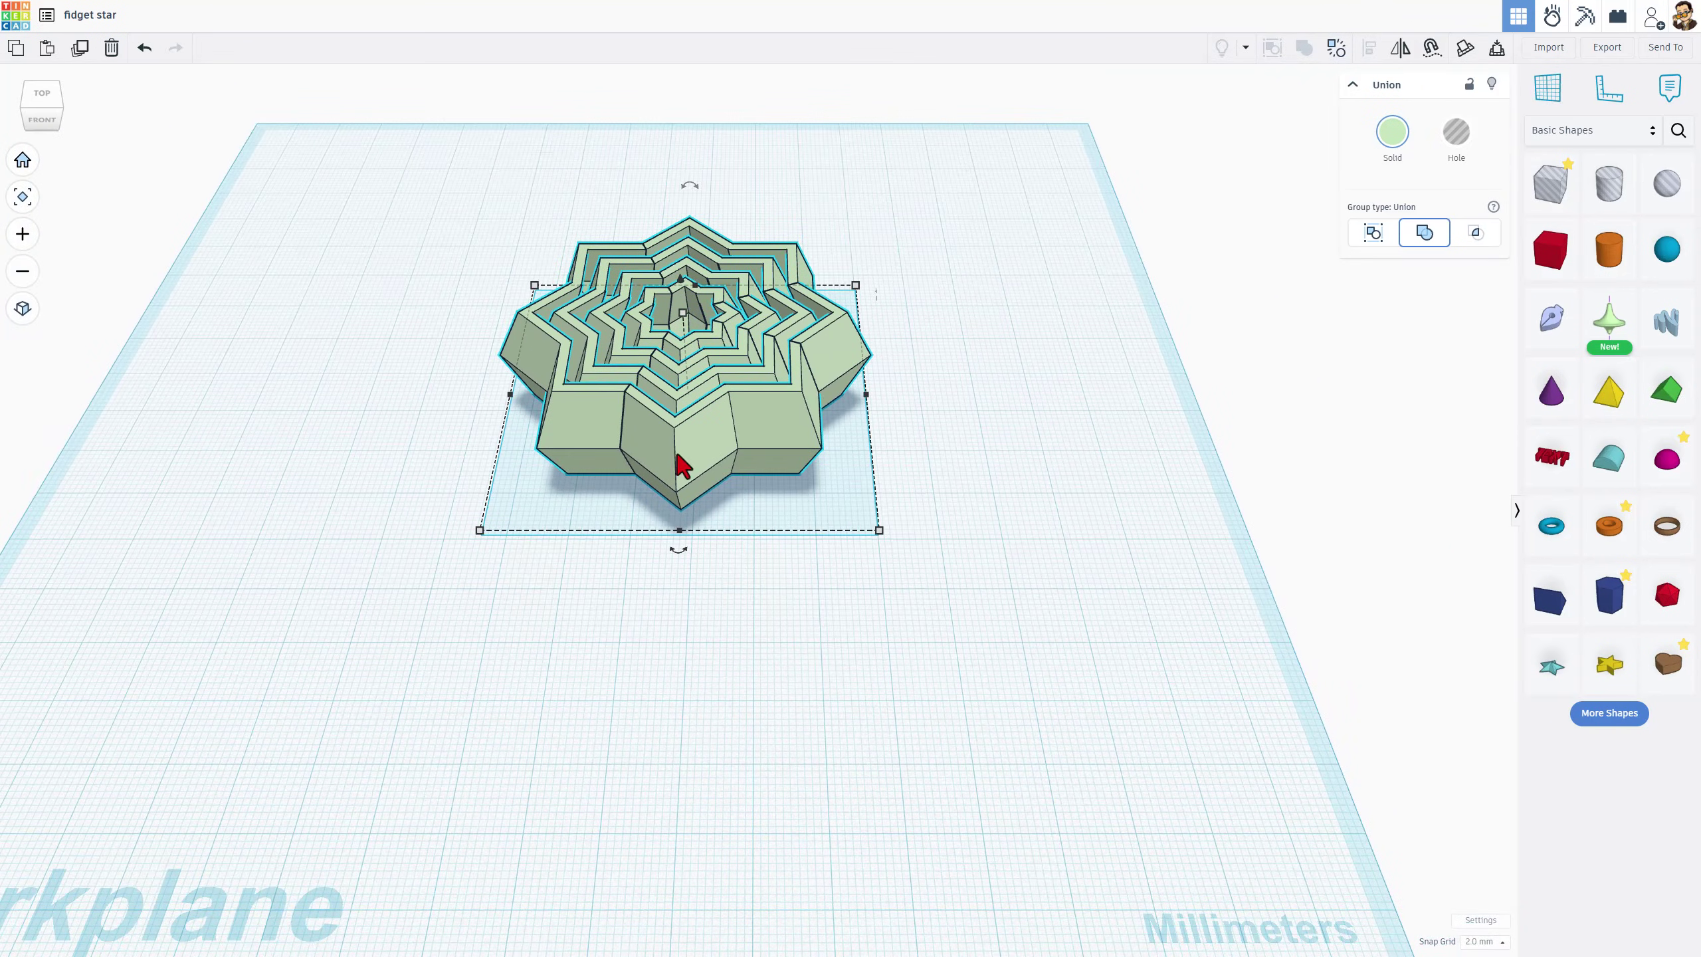
{"action": "right_click_drag", "start_coordinate": [682, 464], "coordinate": [763, 422]}
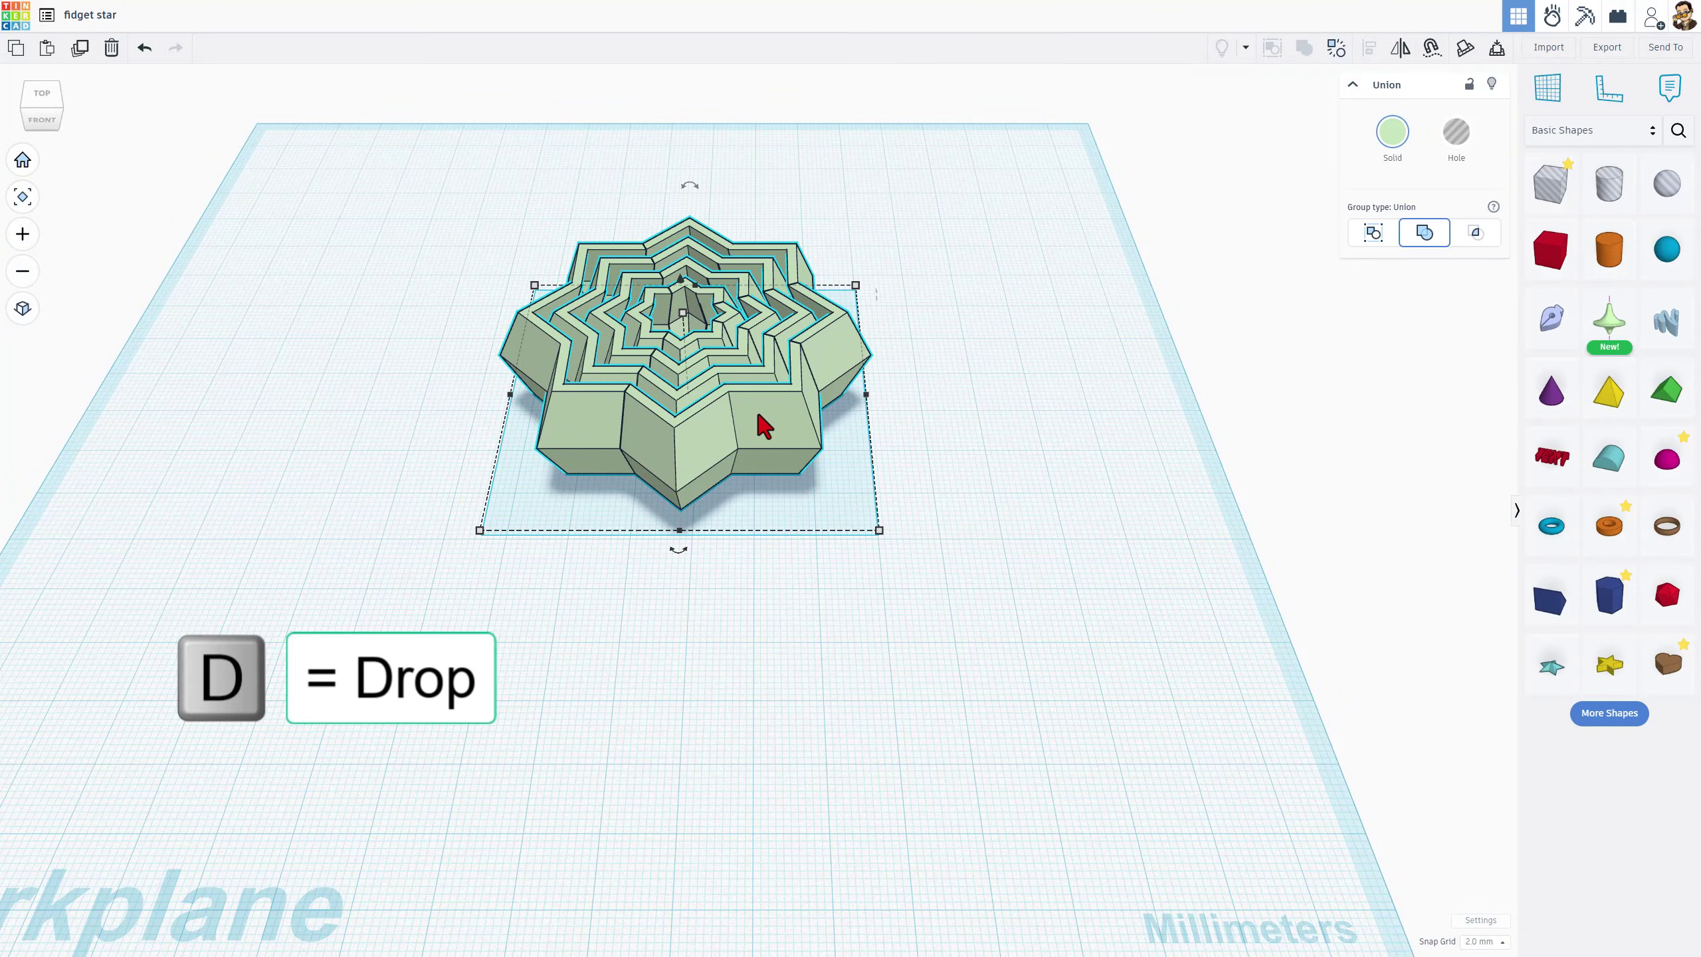
Drop the trimmed star onto the workplane and export it as fidget star.stl
{"action": "key", "text": "d"}
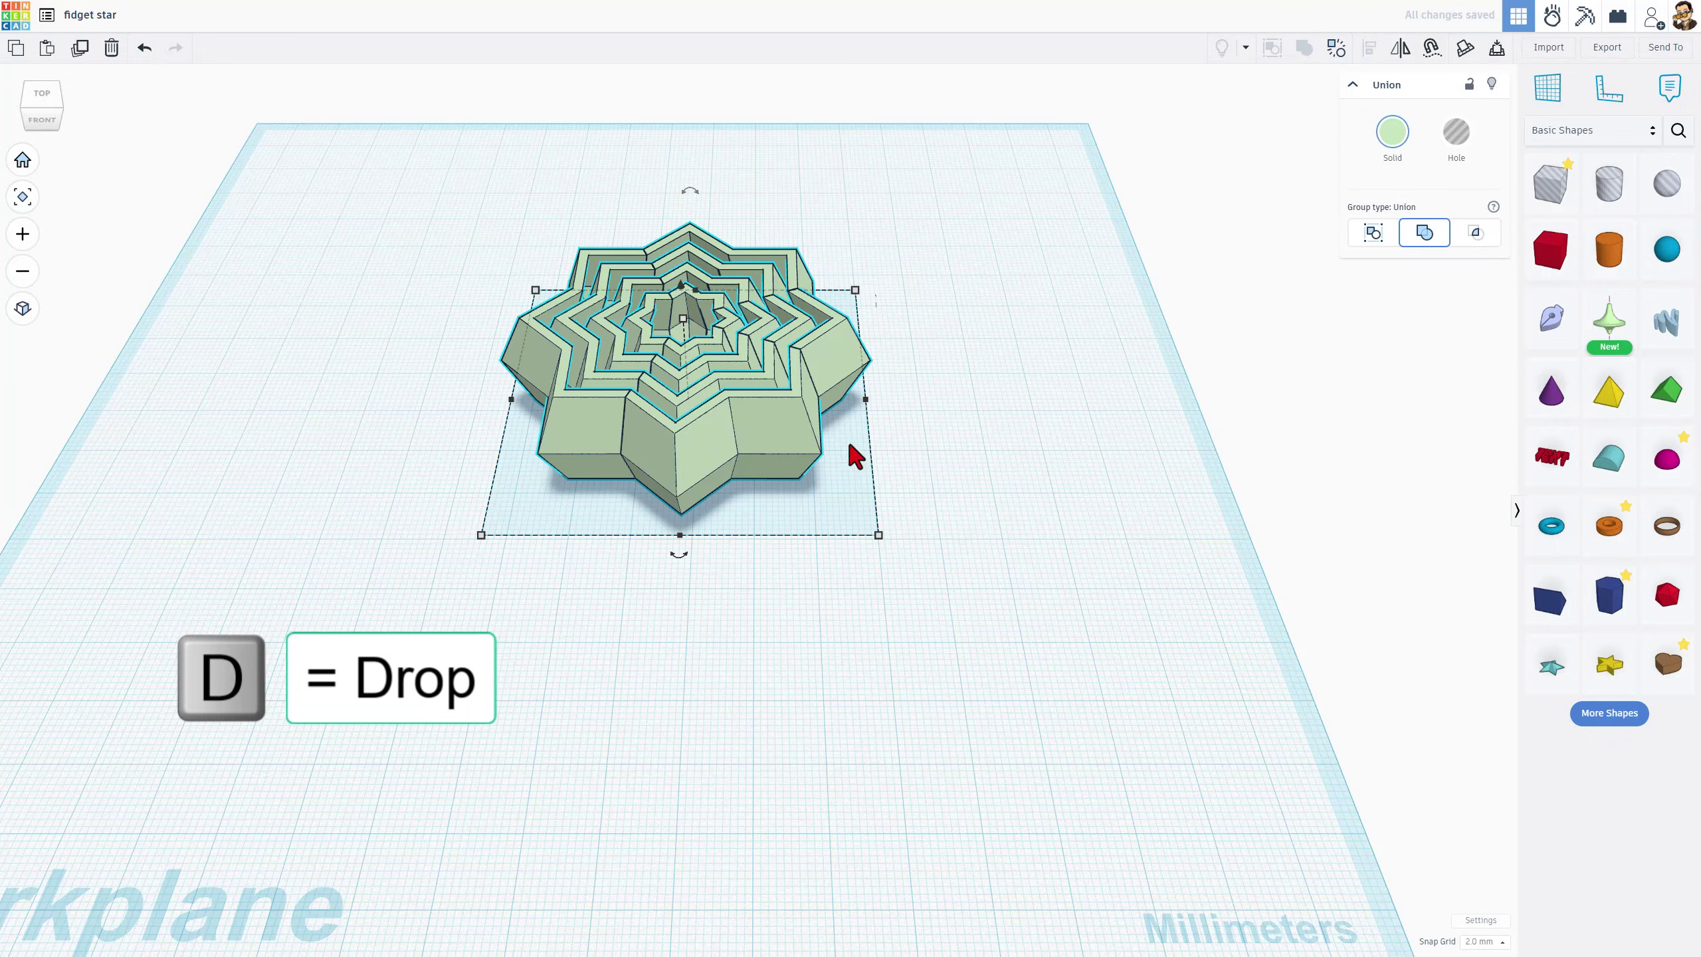
{"action": "left_click", "coordinate": [903, 436]}
{"action": "left_click", "coordinate": [767, 450]}
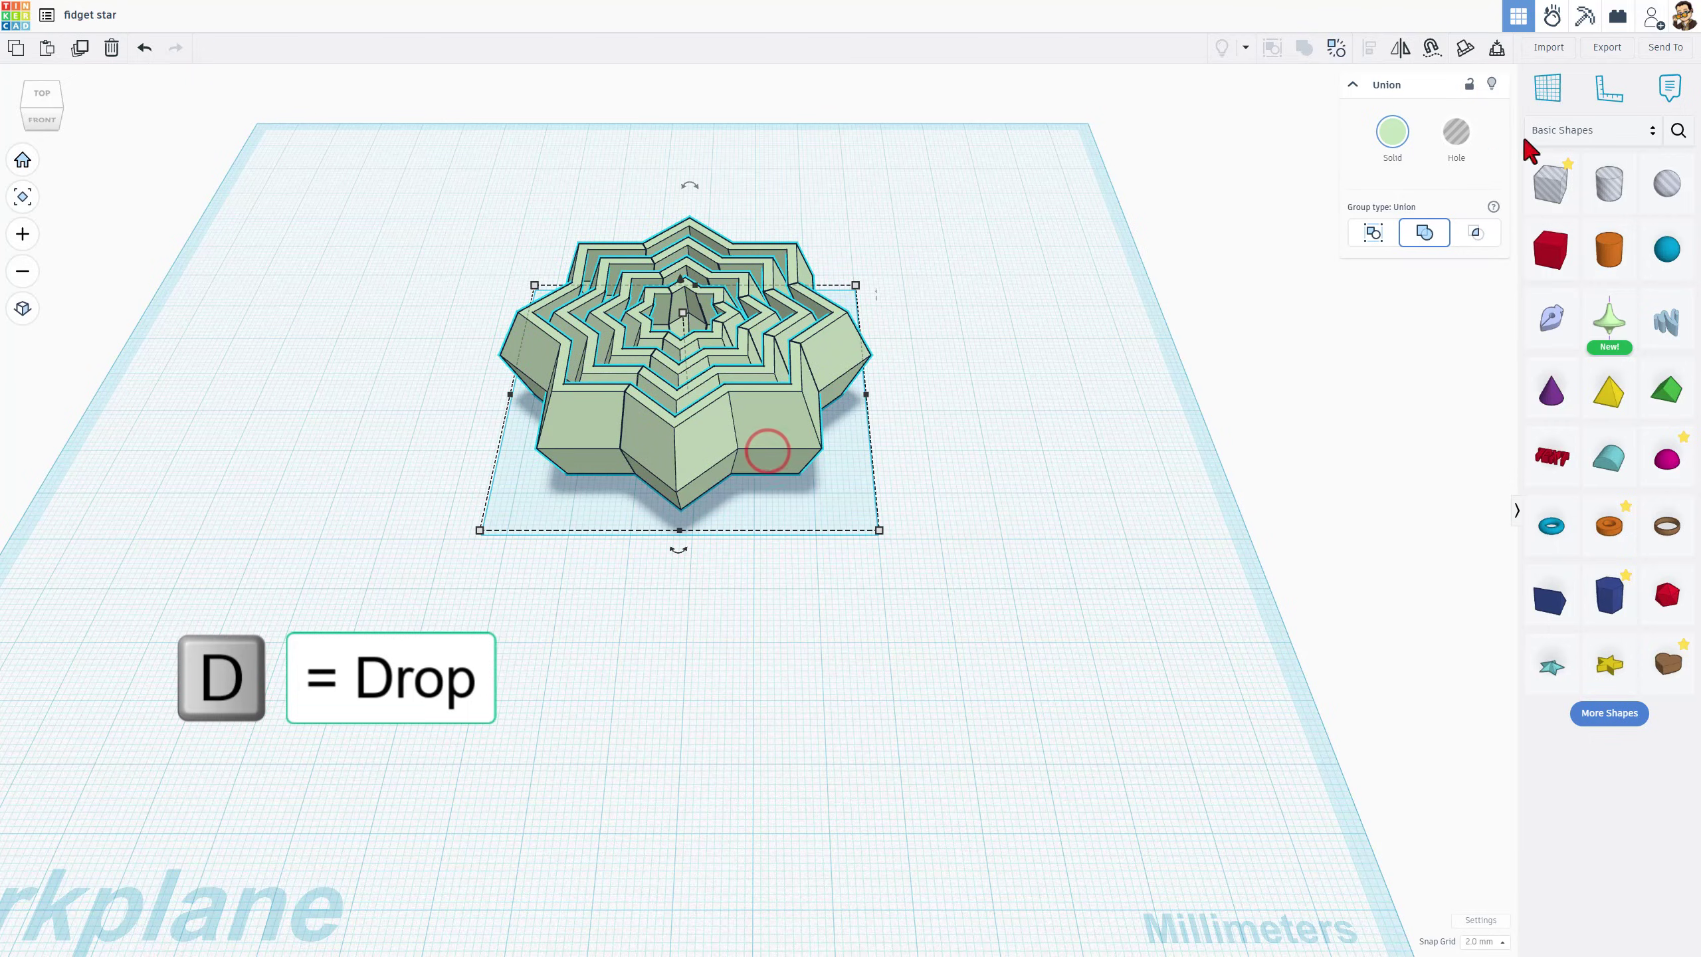
{"action": "left_click", "coordinate": [1612, 51]}
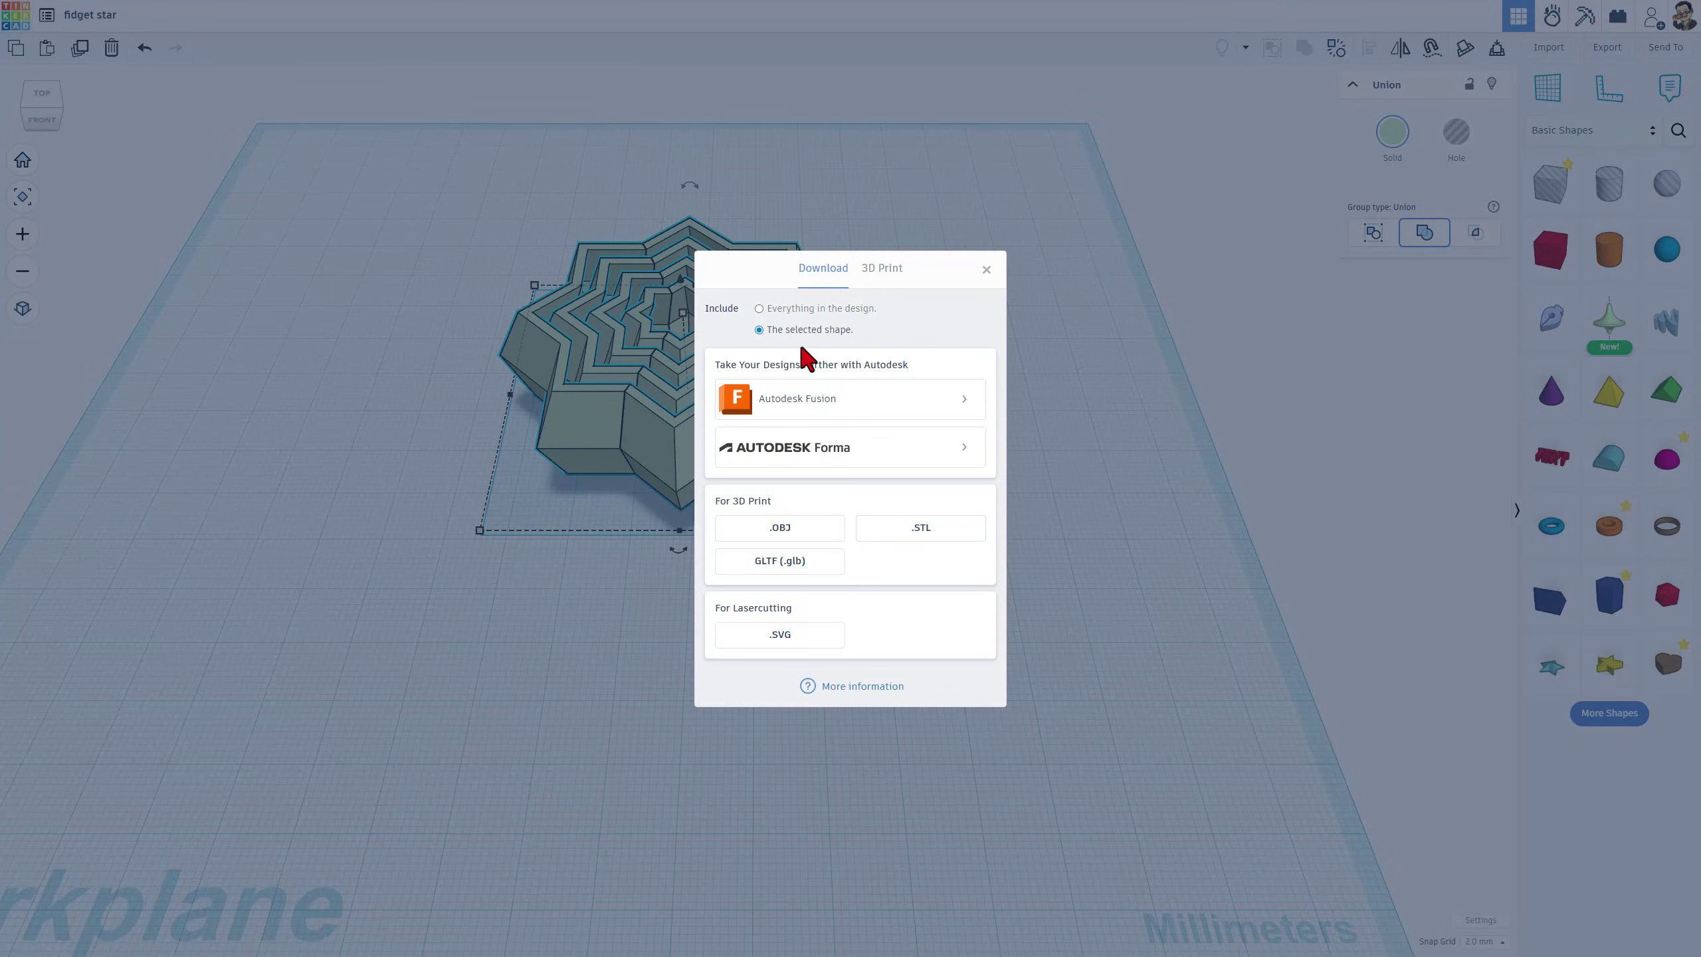
{"action": "left_click", "coordinate": [939, 530]}
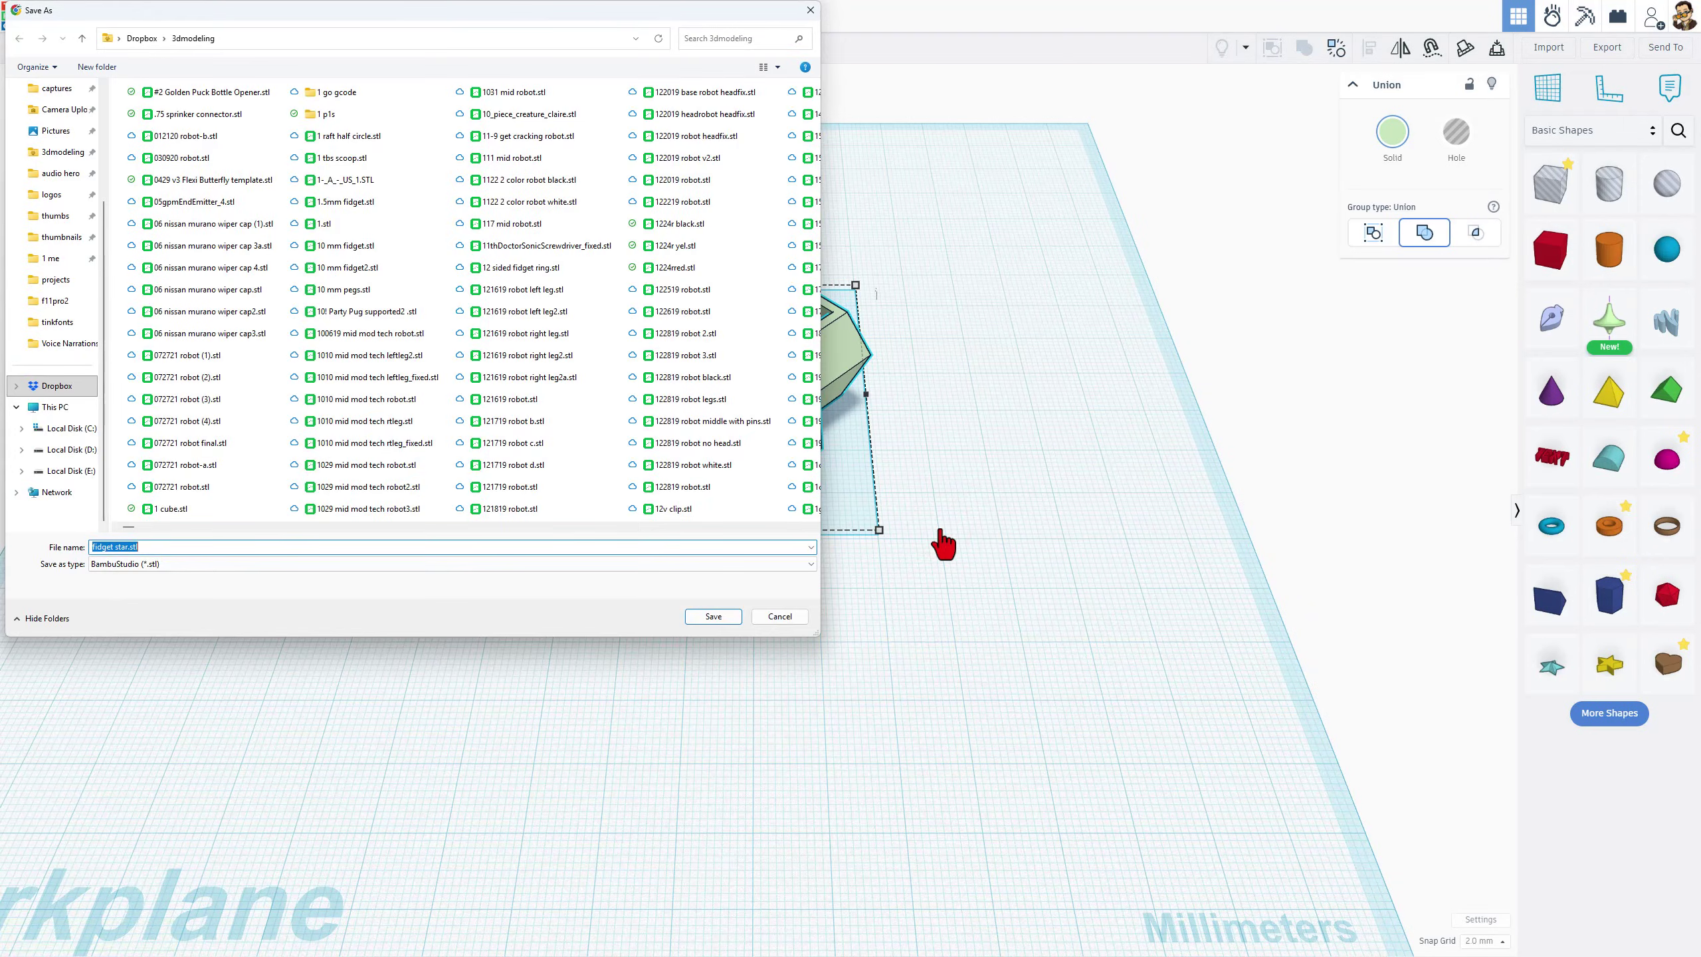
{"action": "left_click", "coordinate": [718, 617]}
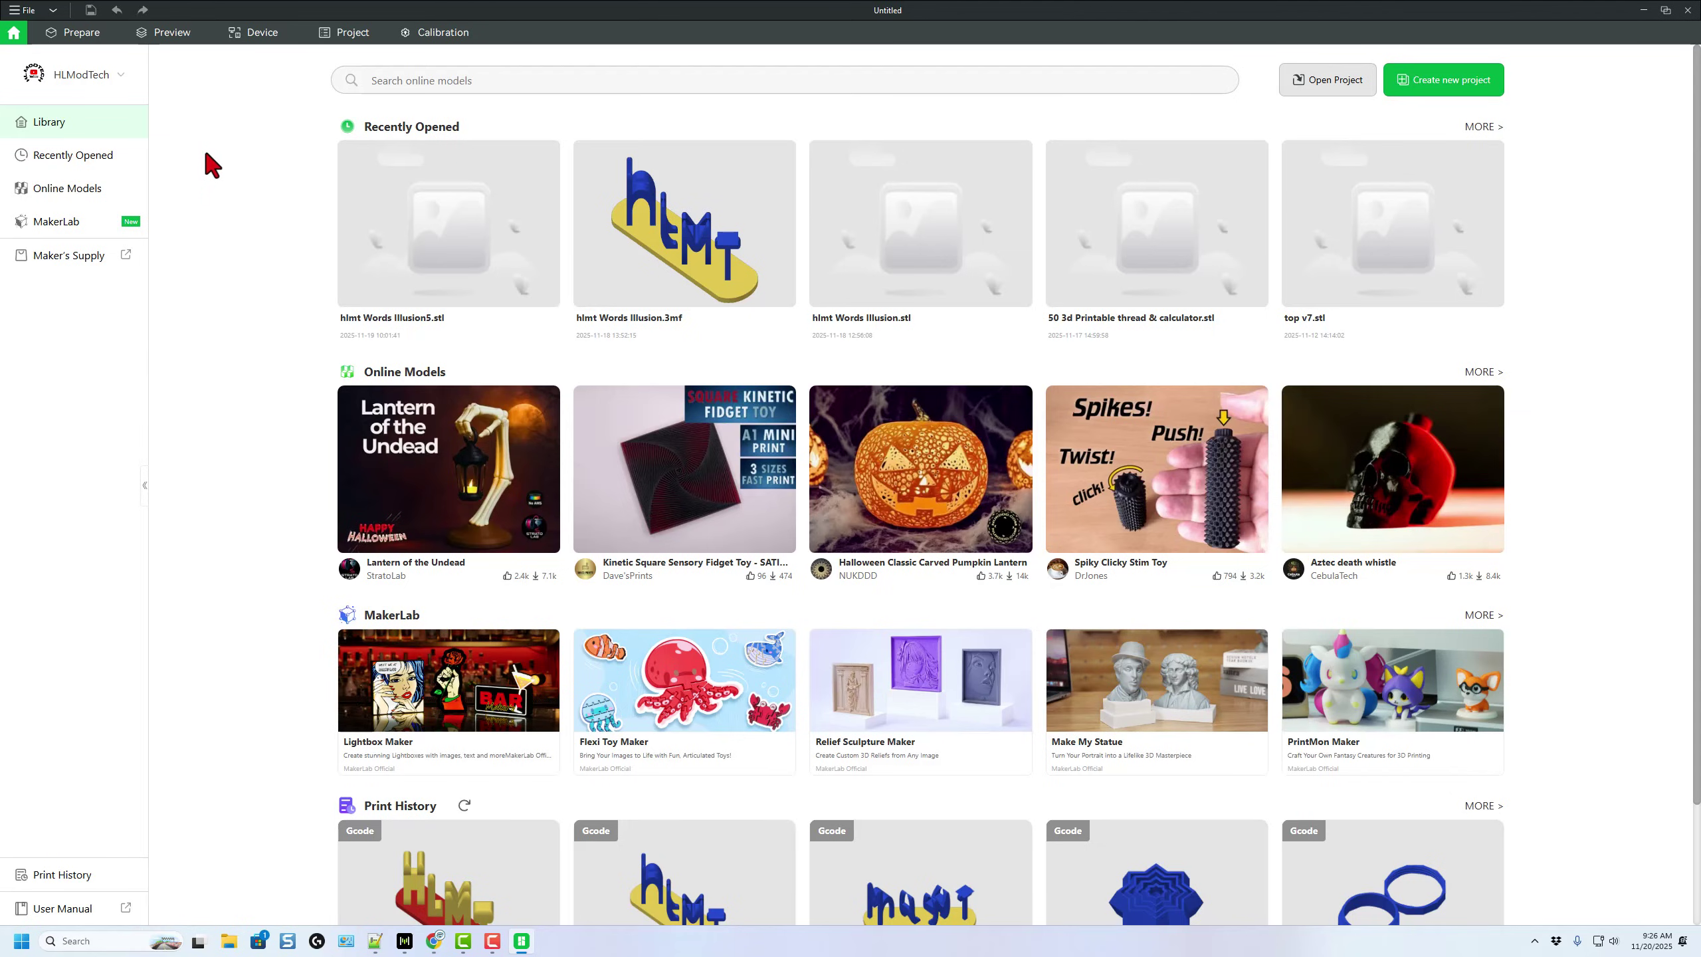
Import fidget star.stl into a new project, slice the plate, and send it to the P1S
{"action": "left_click", "coordinate": [1436, 80]}
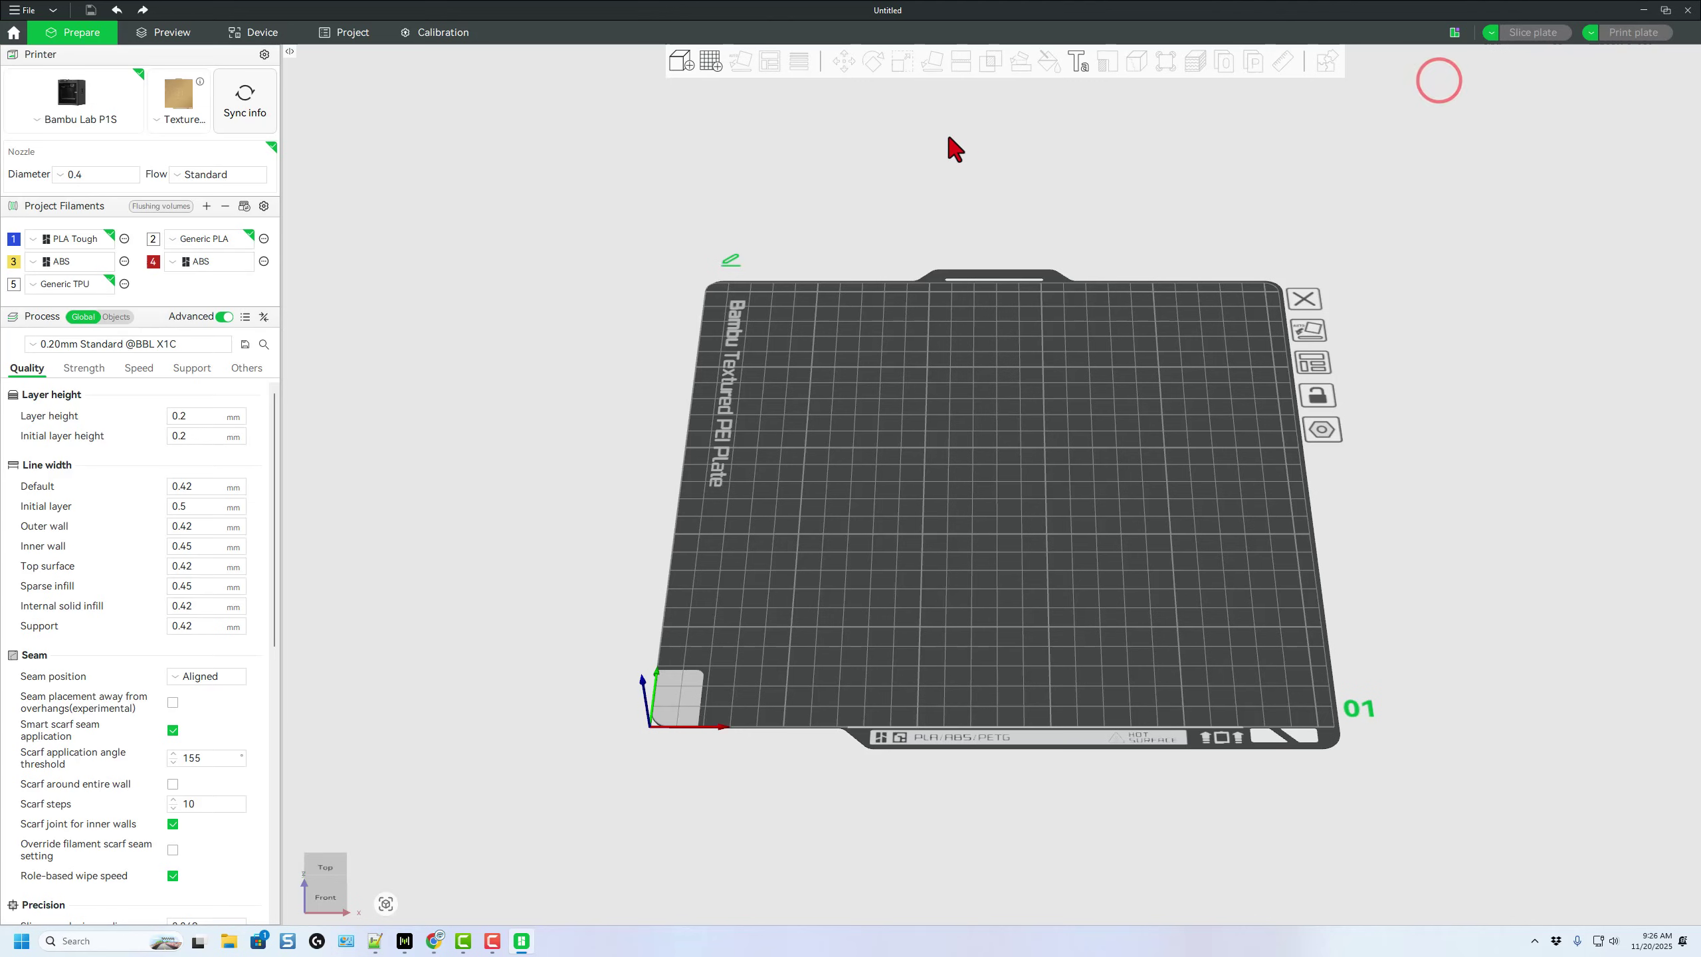
{"action": "left_click", "coordinate": [685, 67]}
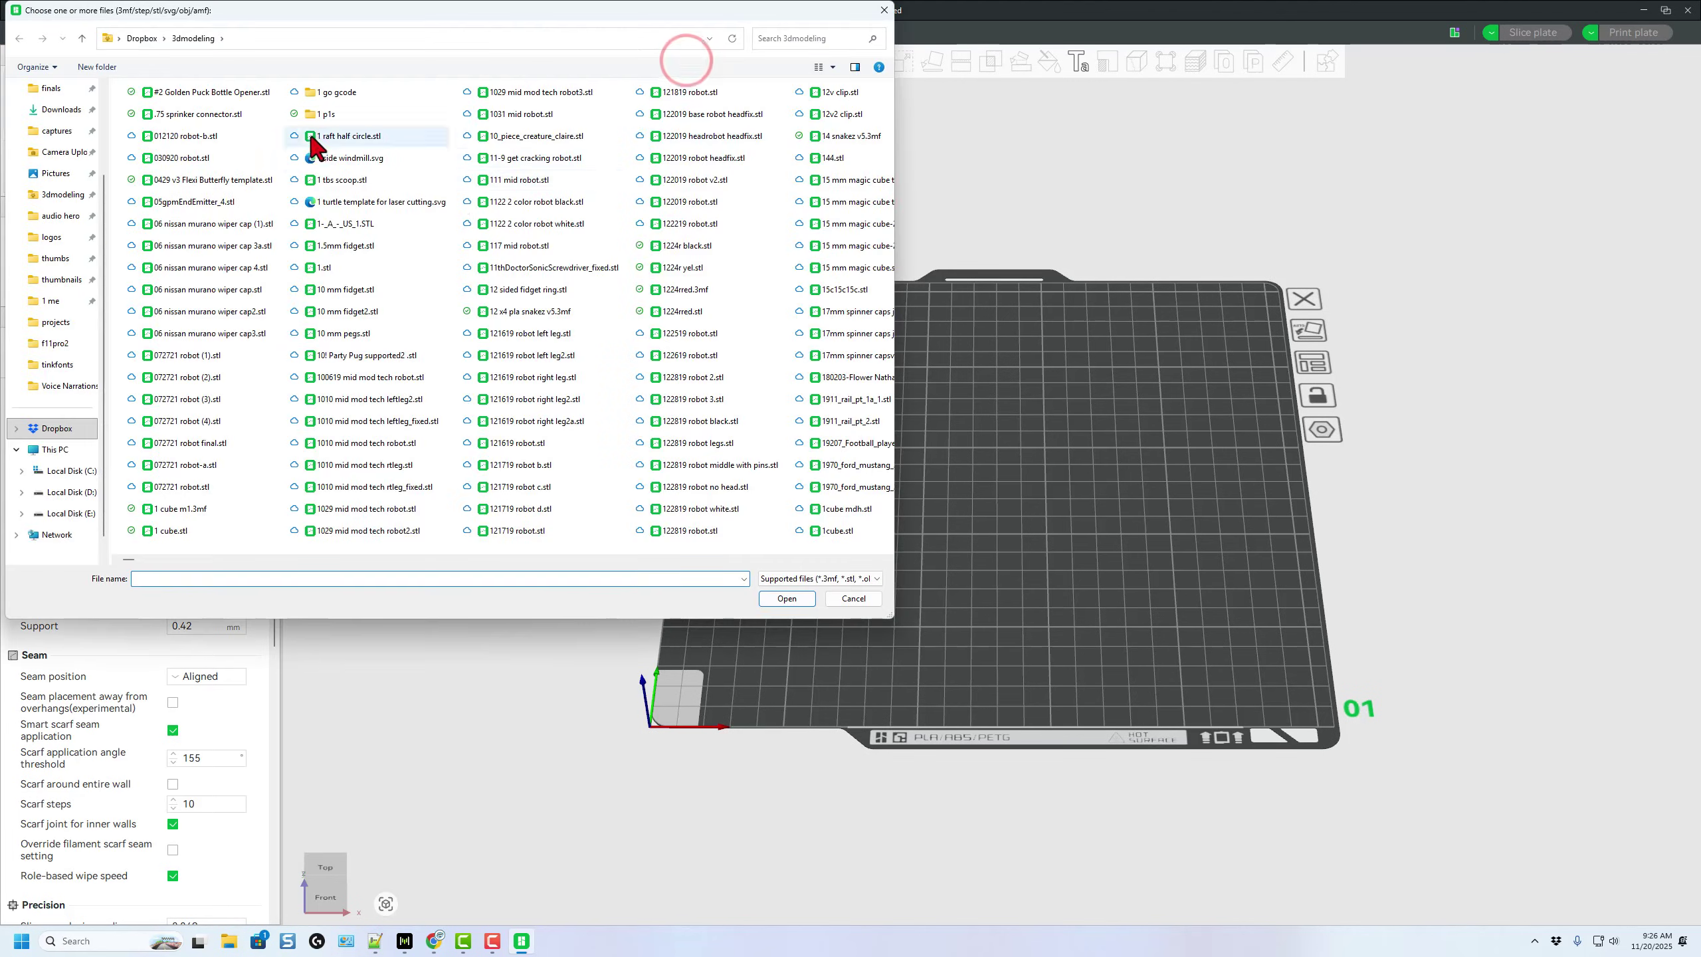
{"action": "double_click", "coordinate": [172, 97]}
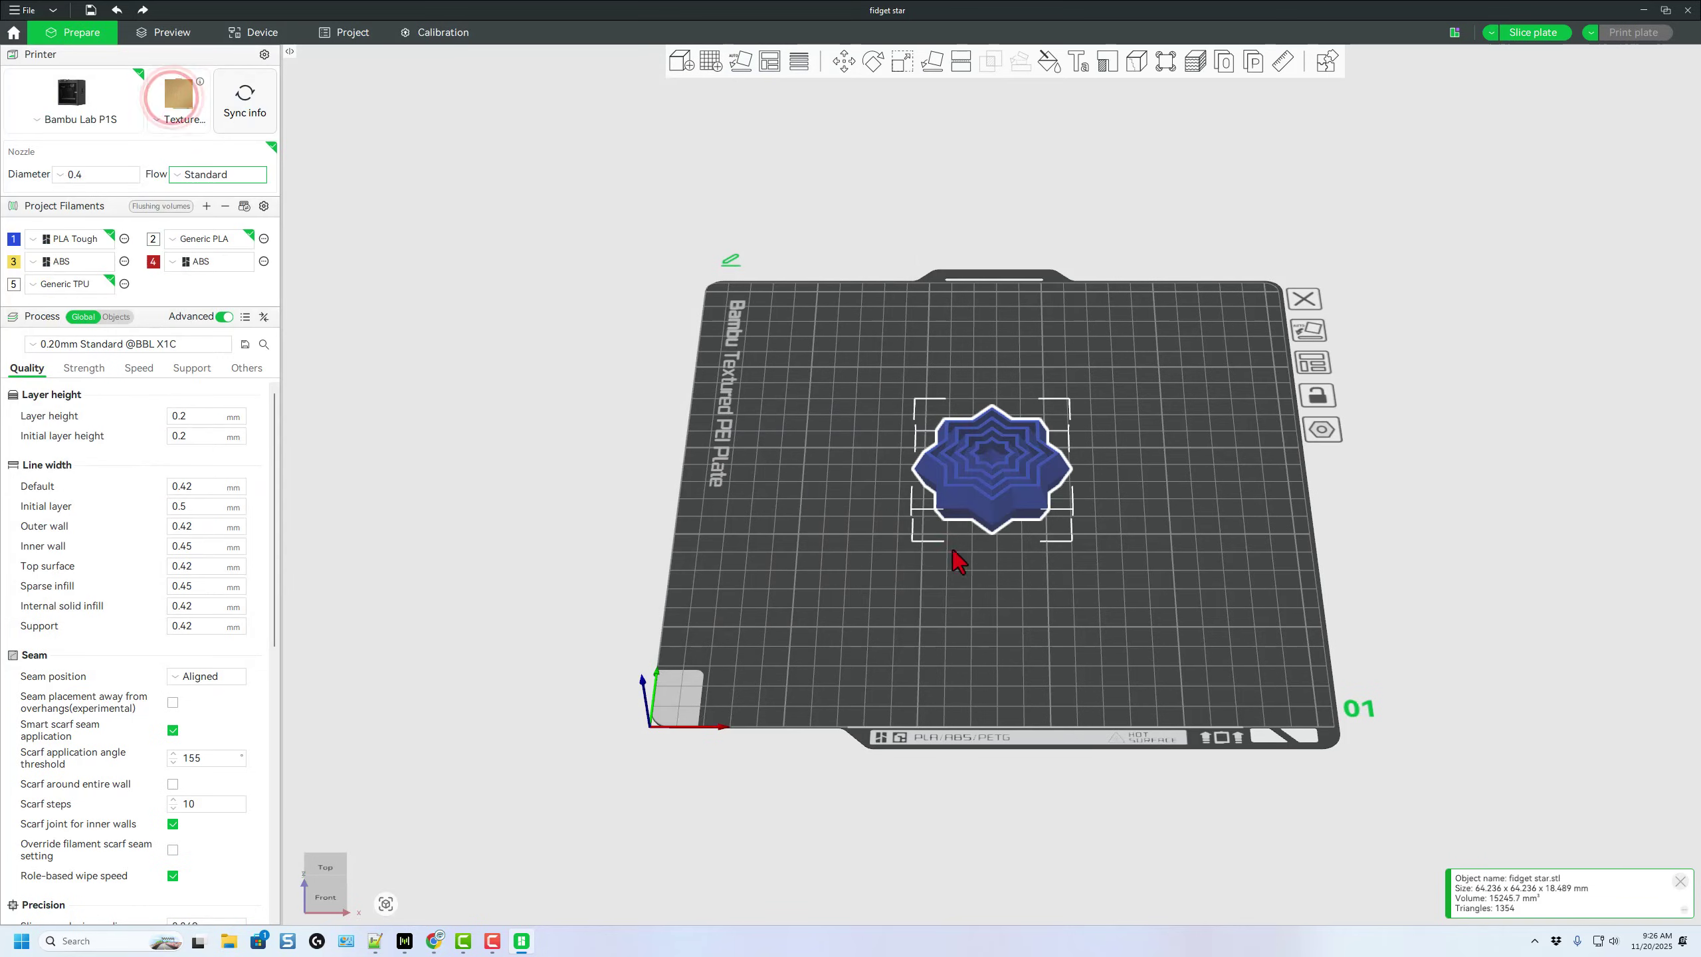
{"action": "left_click_drag", "start_coordinate": [959, 561], "coordinate": [1013, 588]}
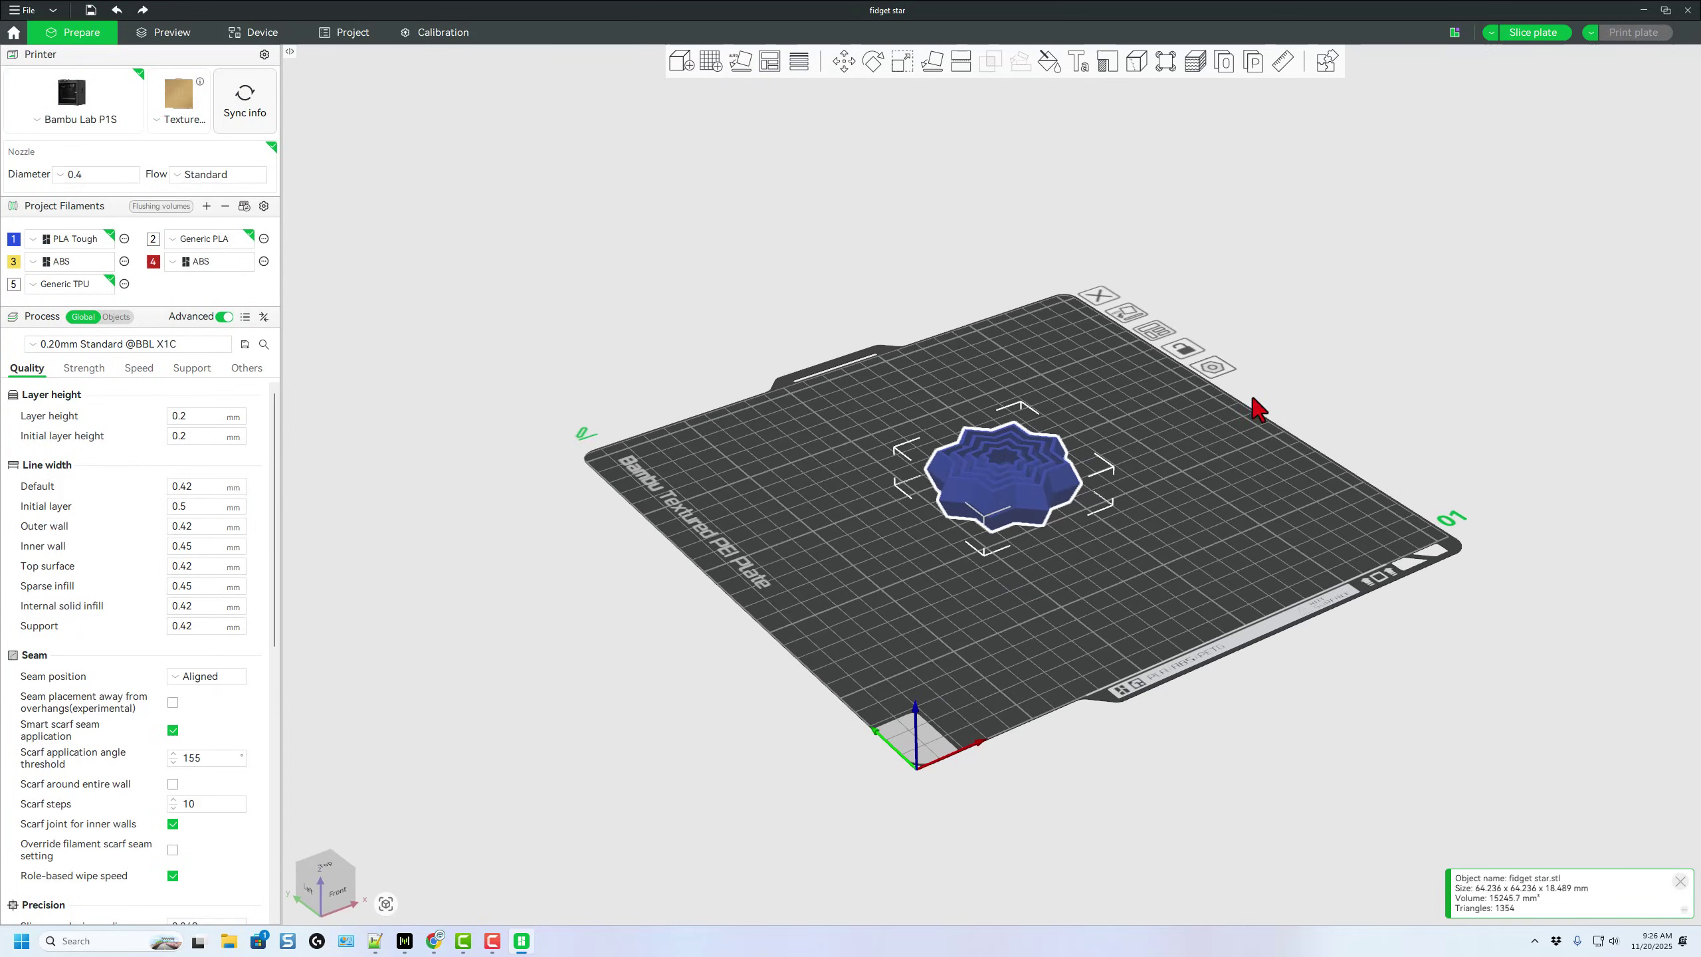
{"action": "left_click", "coordinate": [1532, 32]}
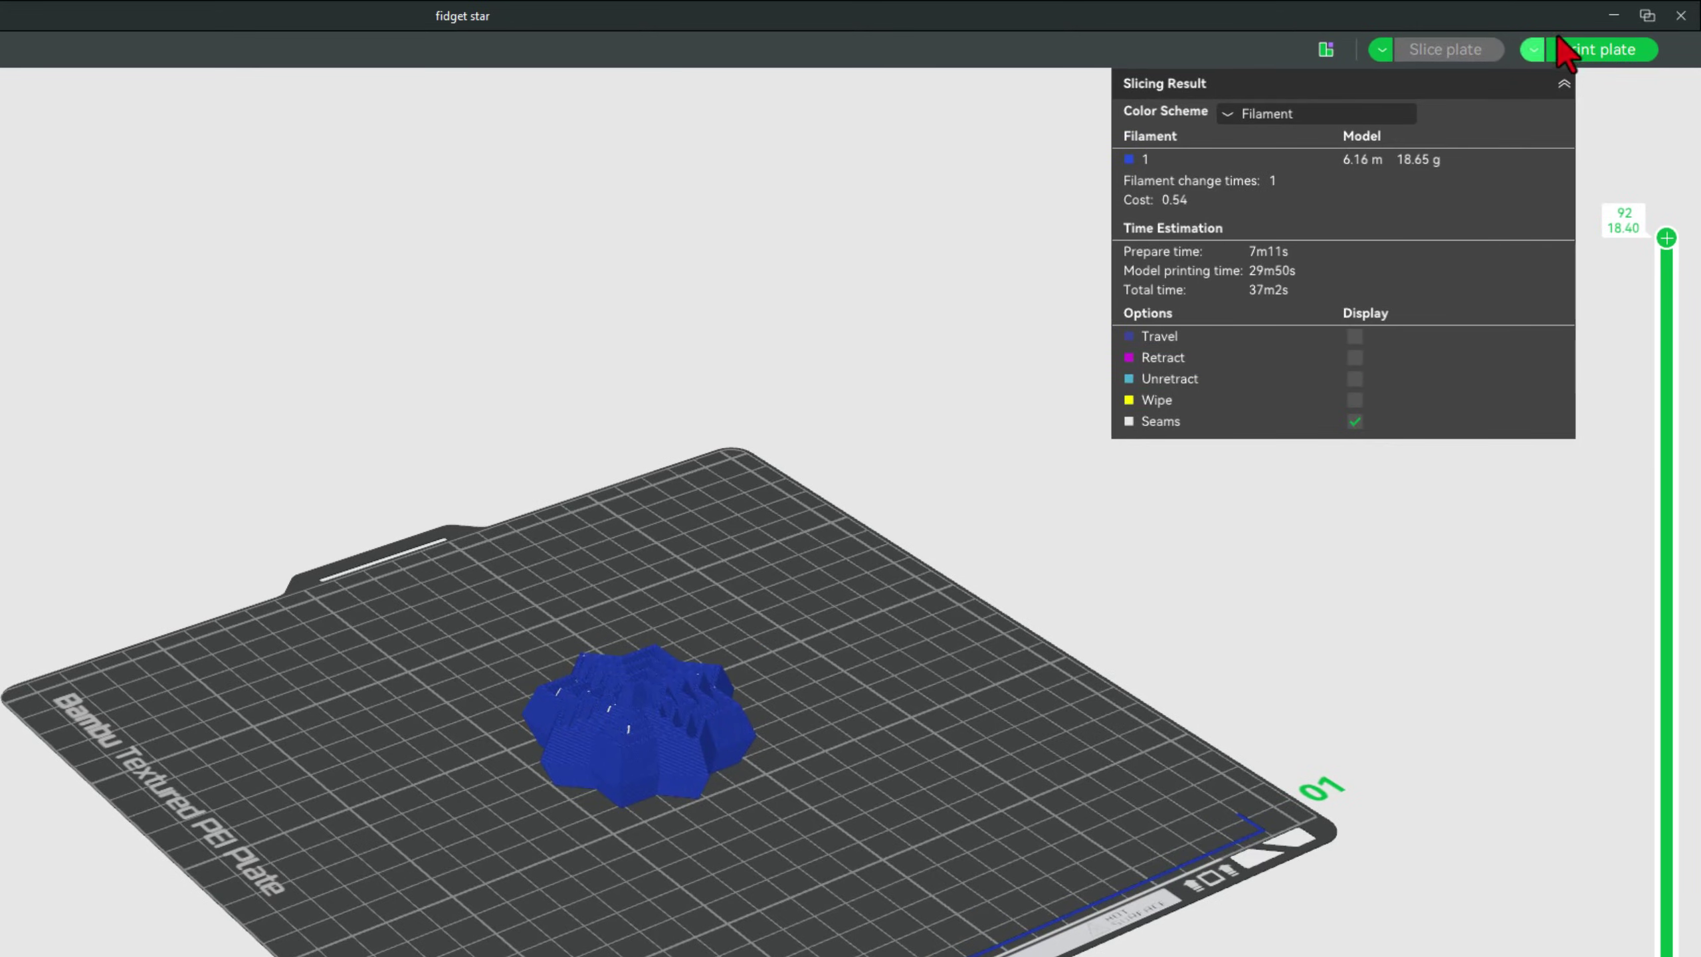
{"action": "left_click", "coordinate": [1583, 49]}
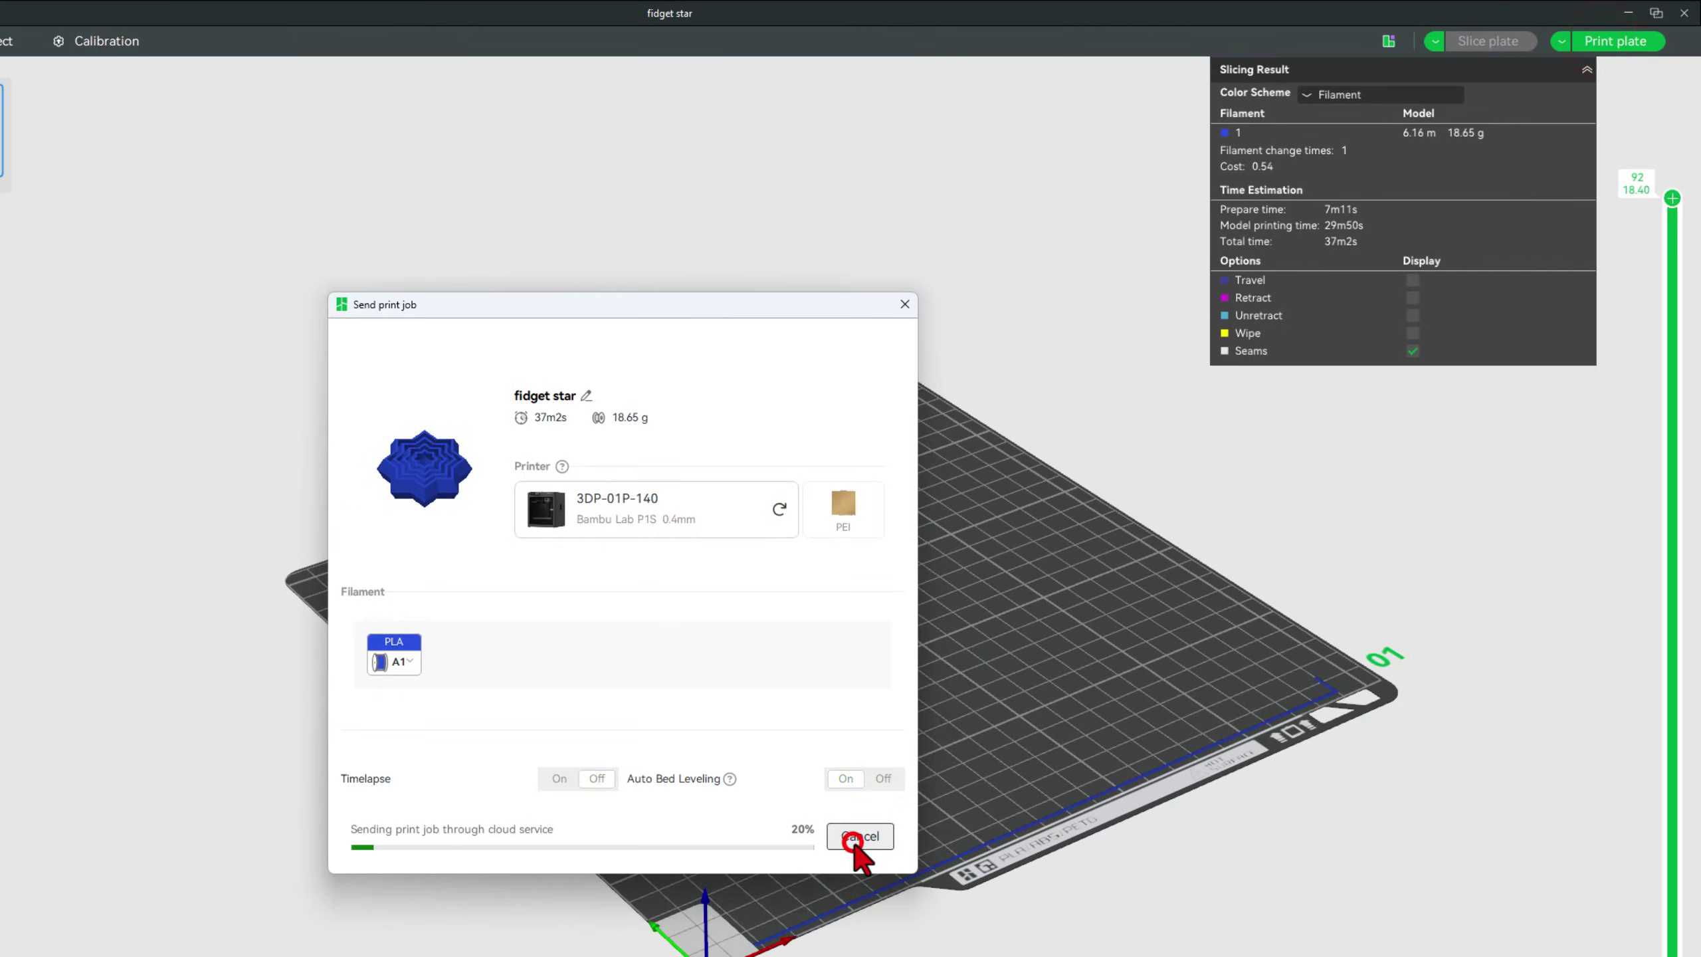